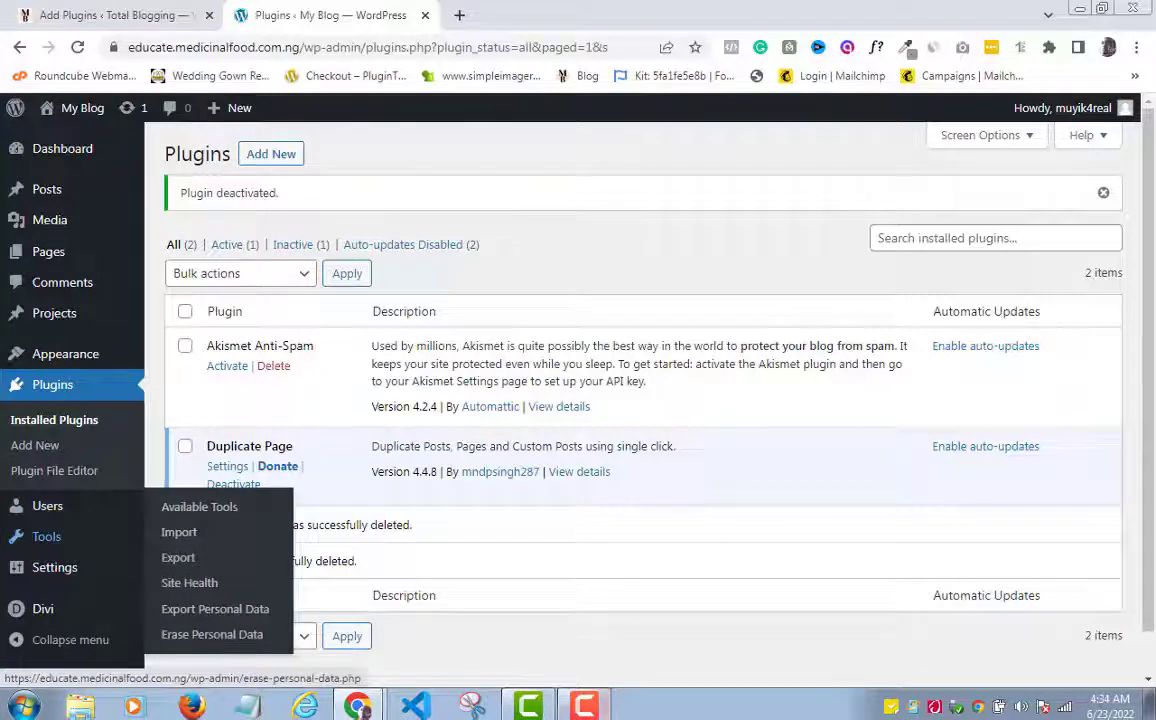
- Find the Yoast SEO plugin by searching for yoast, install it and activate it
left_click(584, 707)
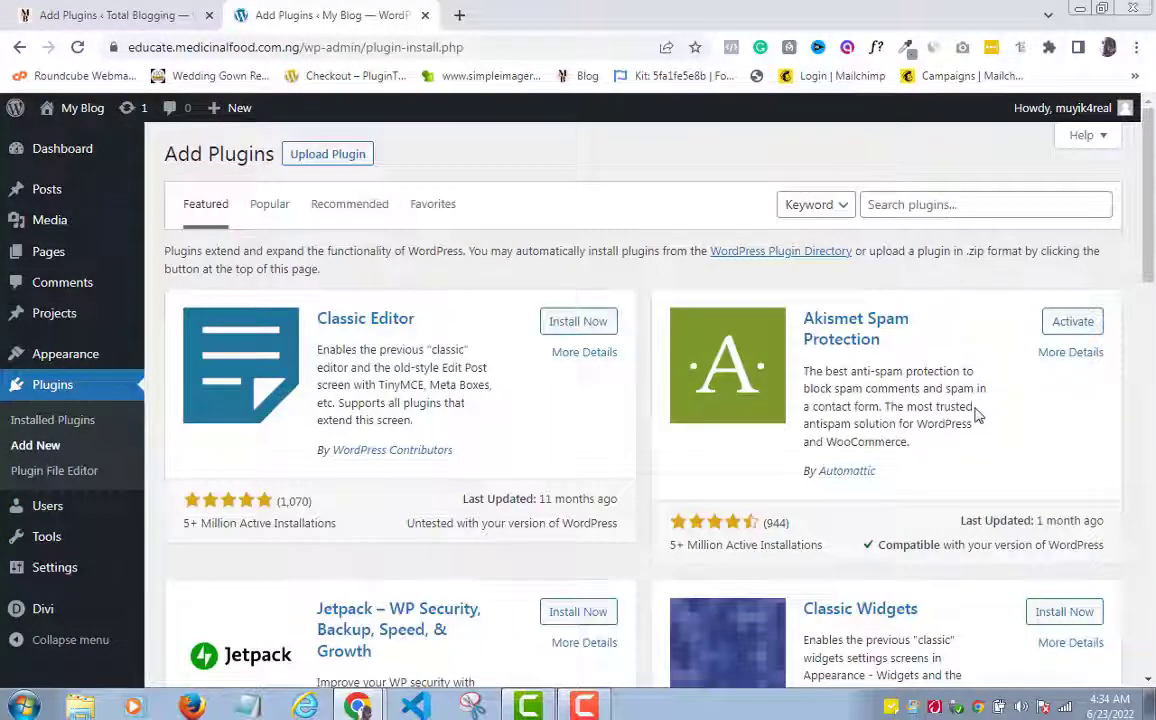
left_click(944, 207)
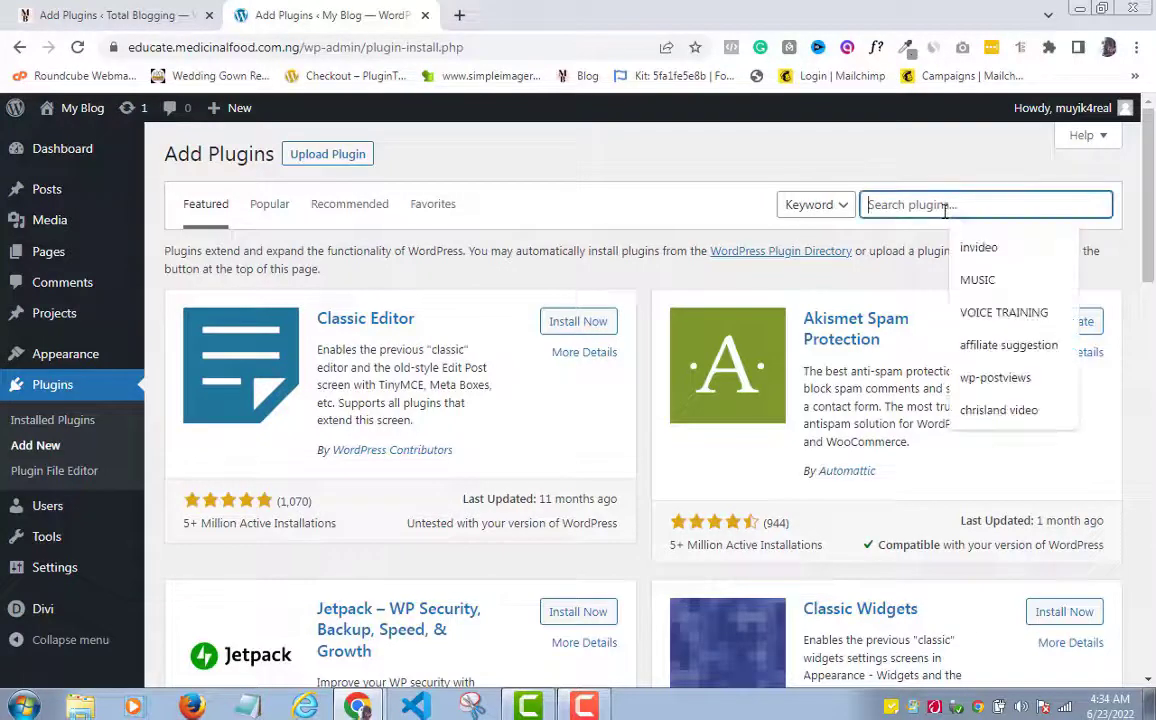
type("yoast")
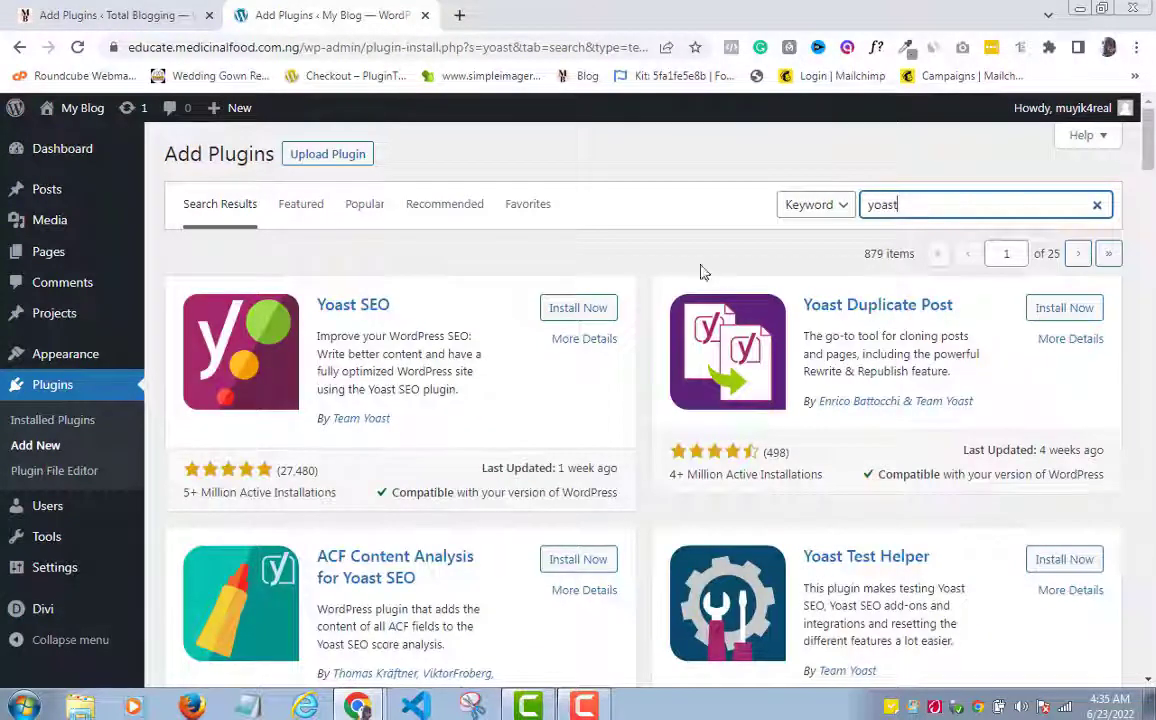
left_click(589, 318)
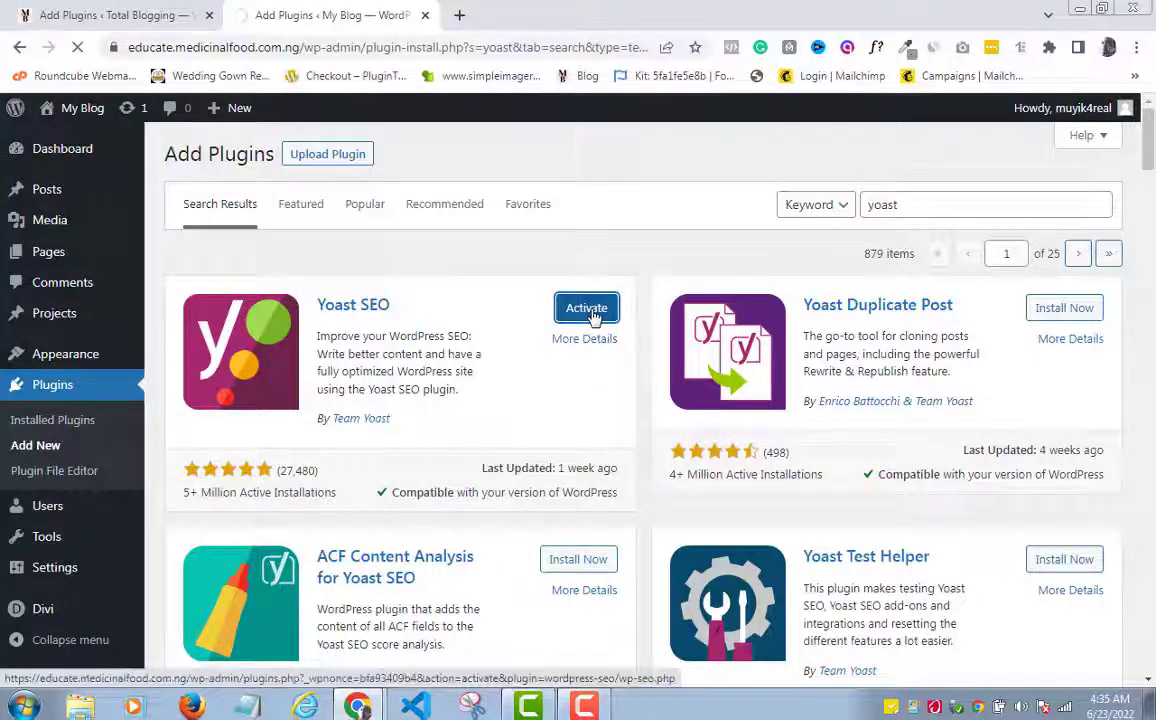
left_click(587, 310)
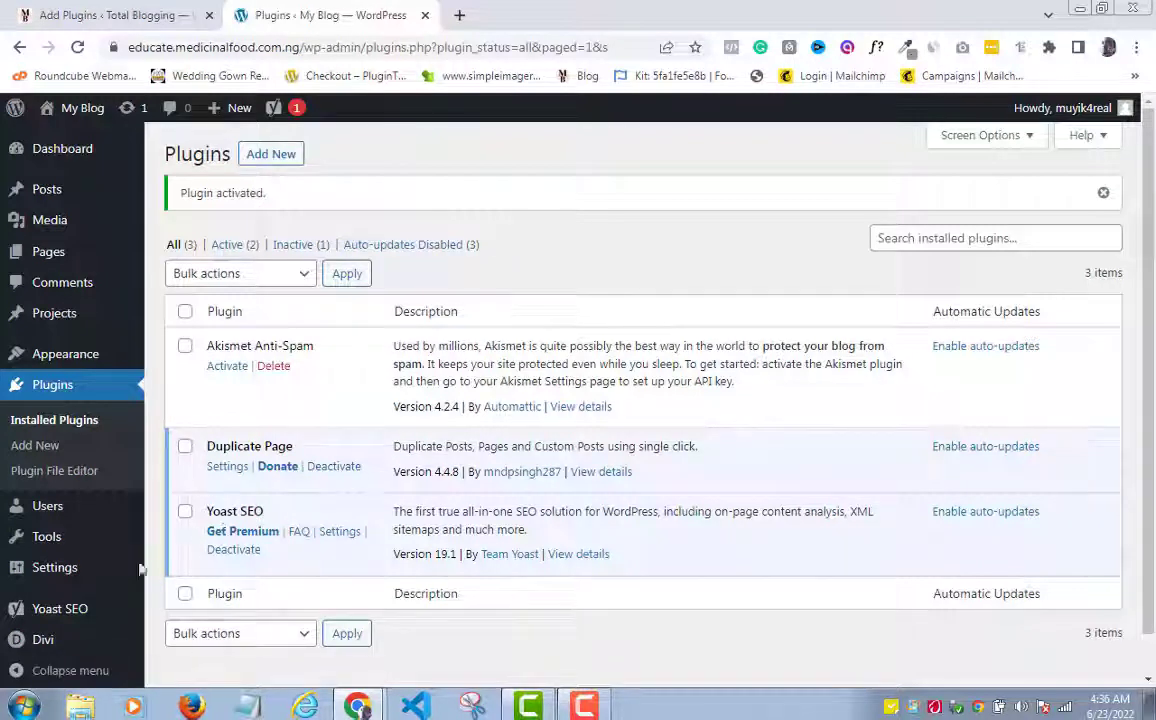
- Open the Yoast SEO general settings and review which options are enabled in the Features section
left_click(70, 614)
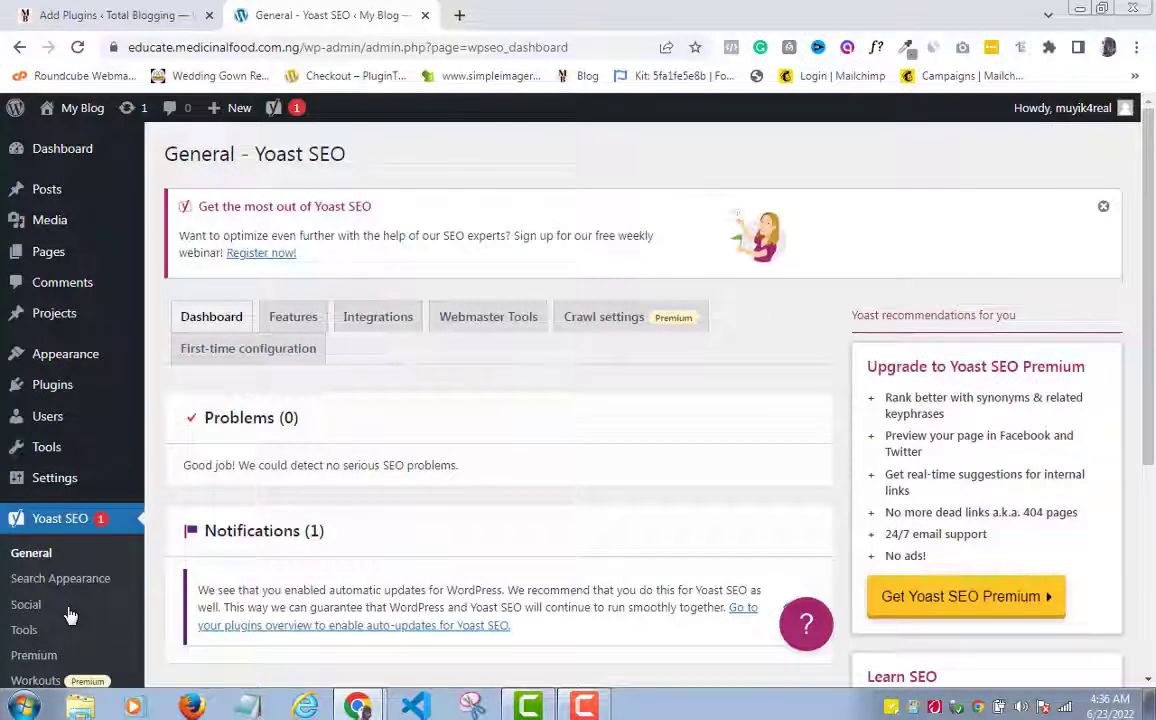
left_click(302, 322)
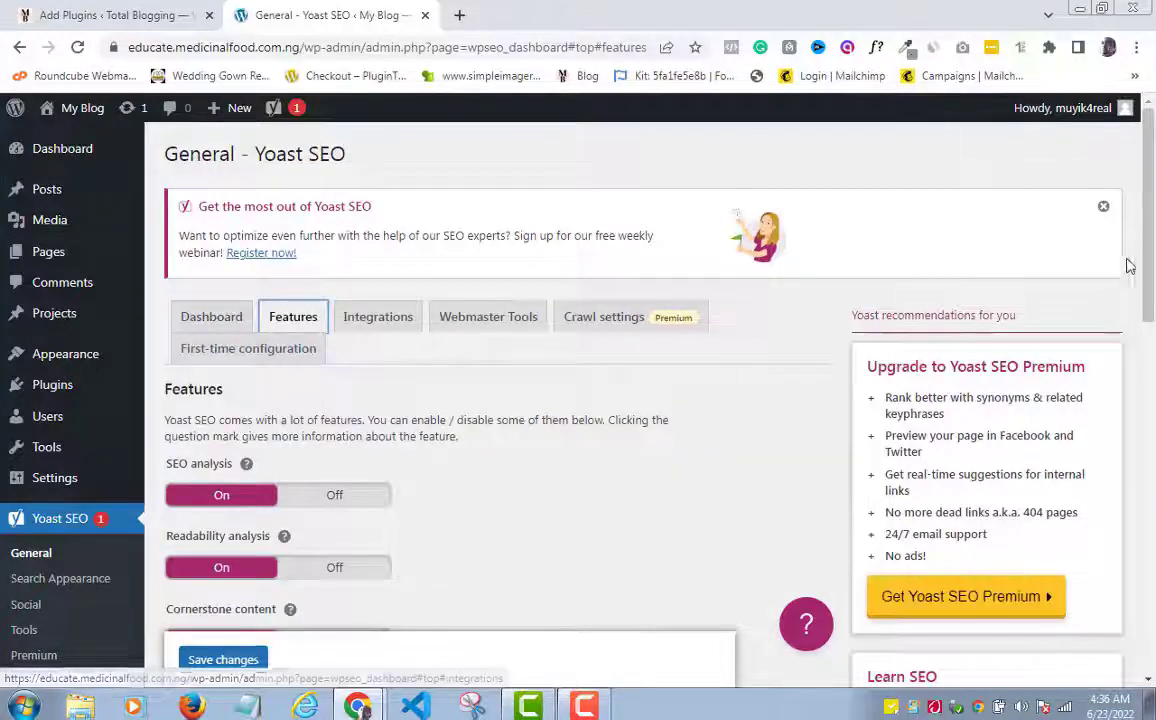
left_click_drag(1152, 238, 1152, 338)
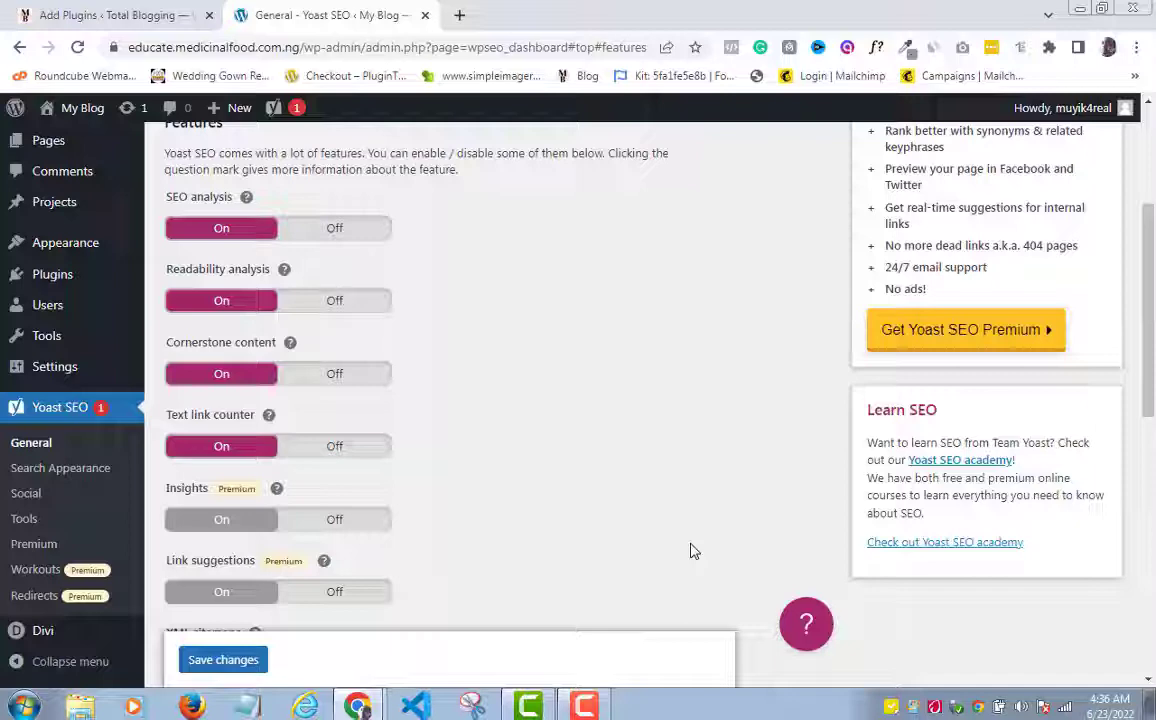
scroll(446, 288, "up", 3)
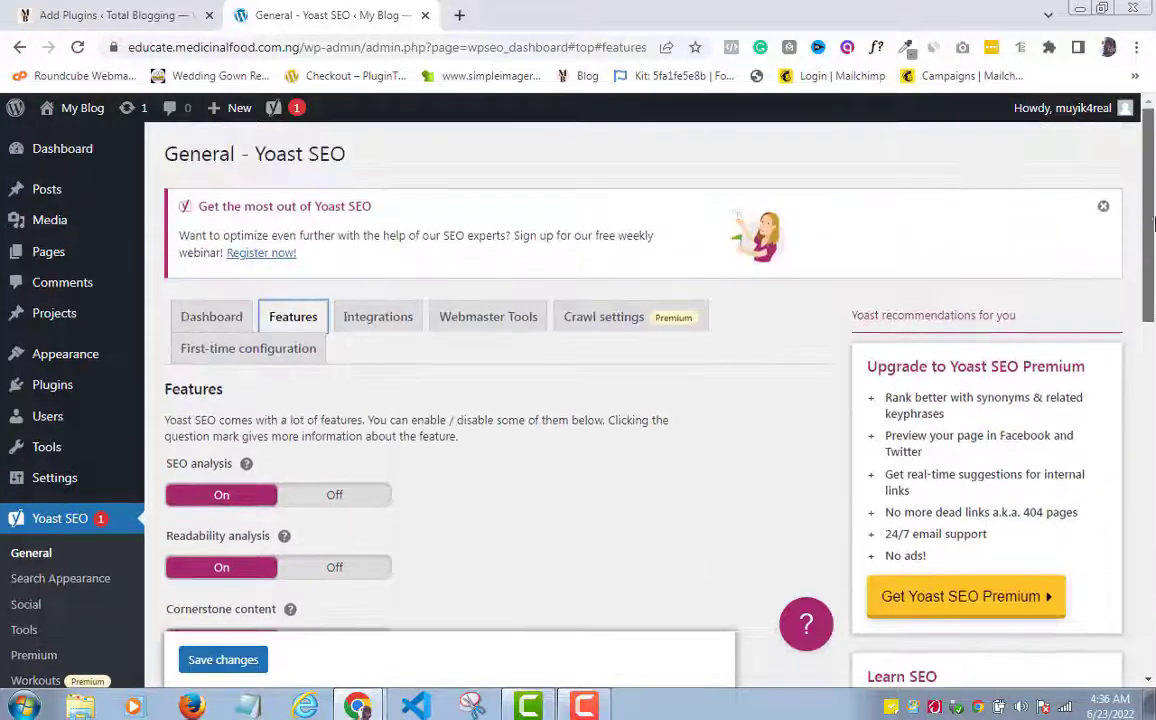
- Create a new post titled SEO and choose the default editor for its layout
mouse_move(85, 189)
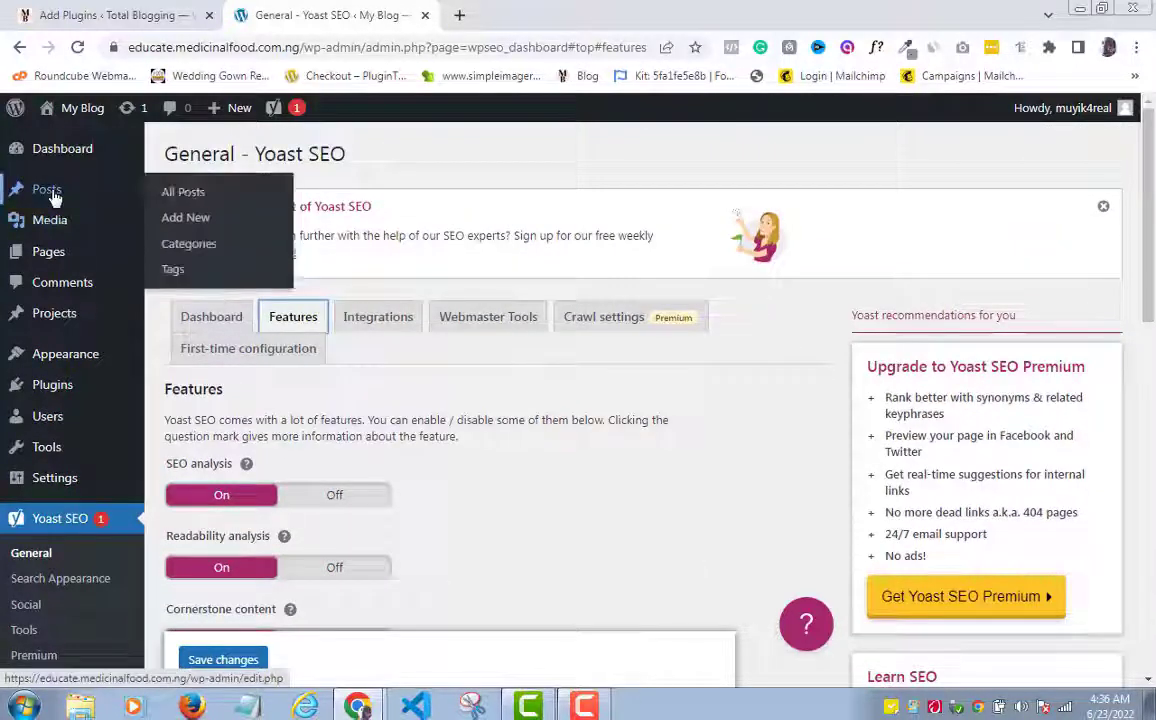
left_click(189, 223)
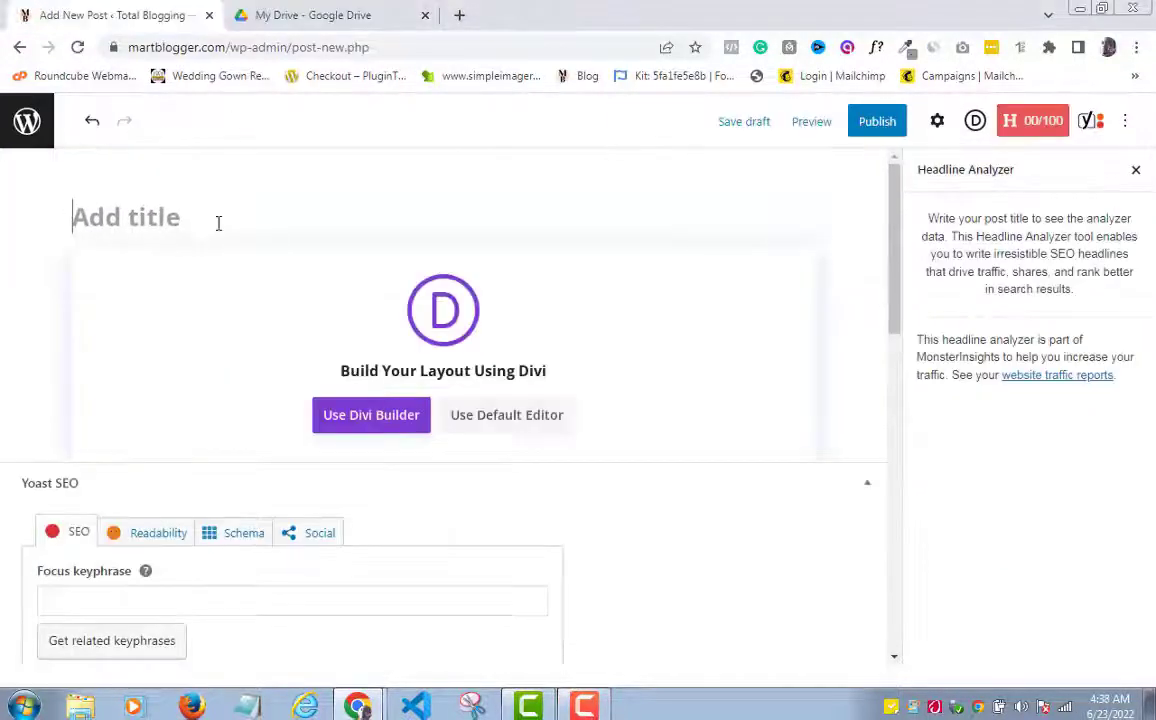
type("S")
key("BackSpace")
type("SEO")
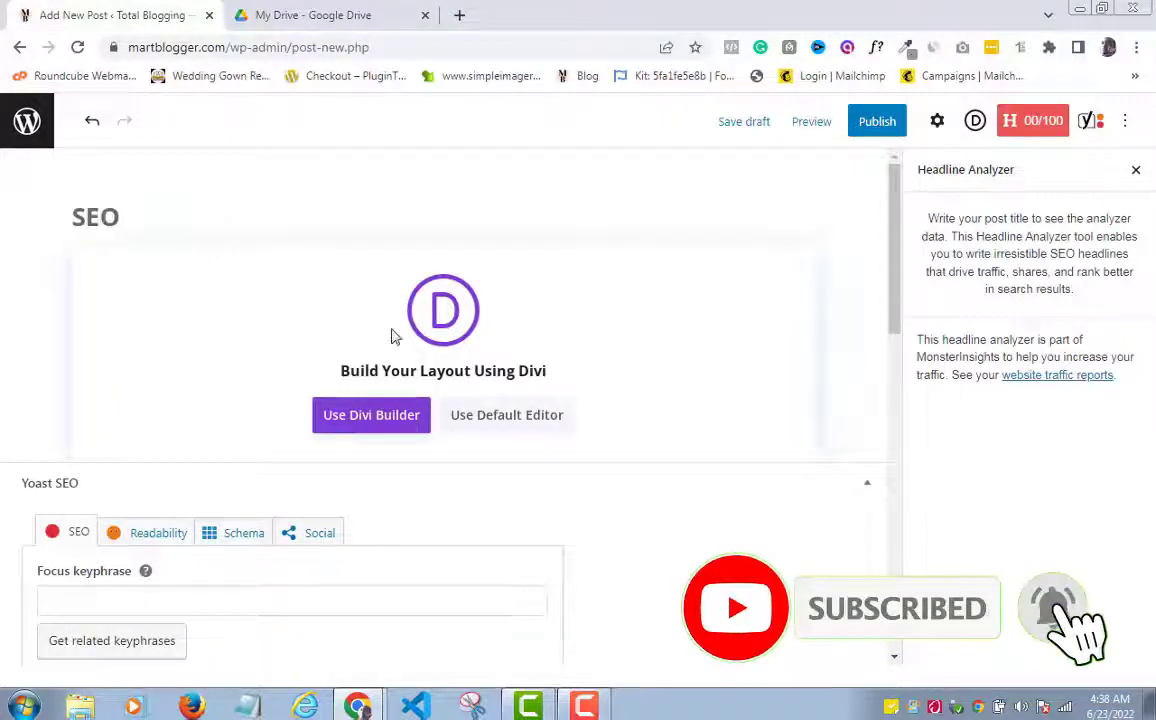
left_click(533, 425)
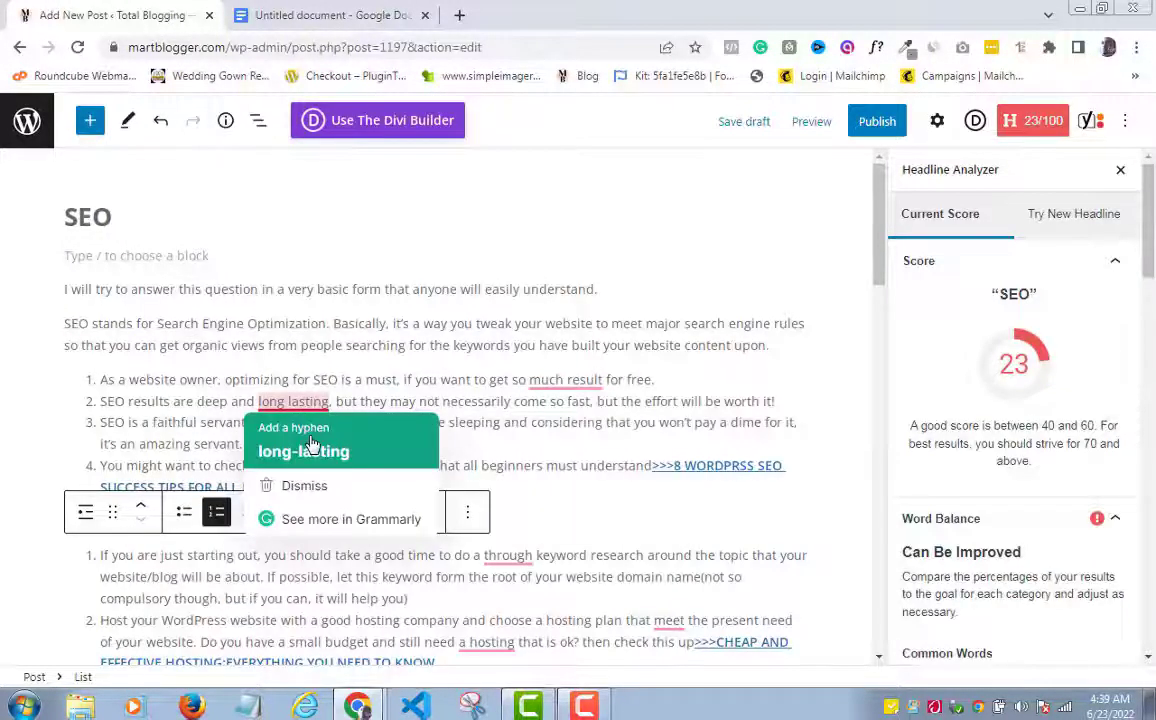
- Accept the Grammarly corrections long-lasting, many results, works and thorough in the post's two numbered lists
left_click(303, 451)
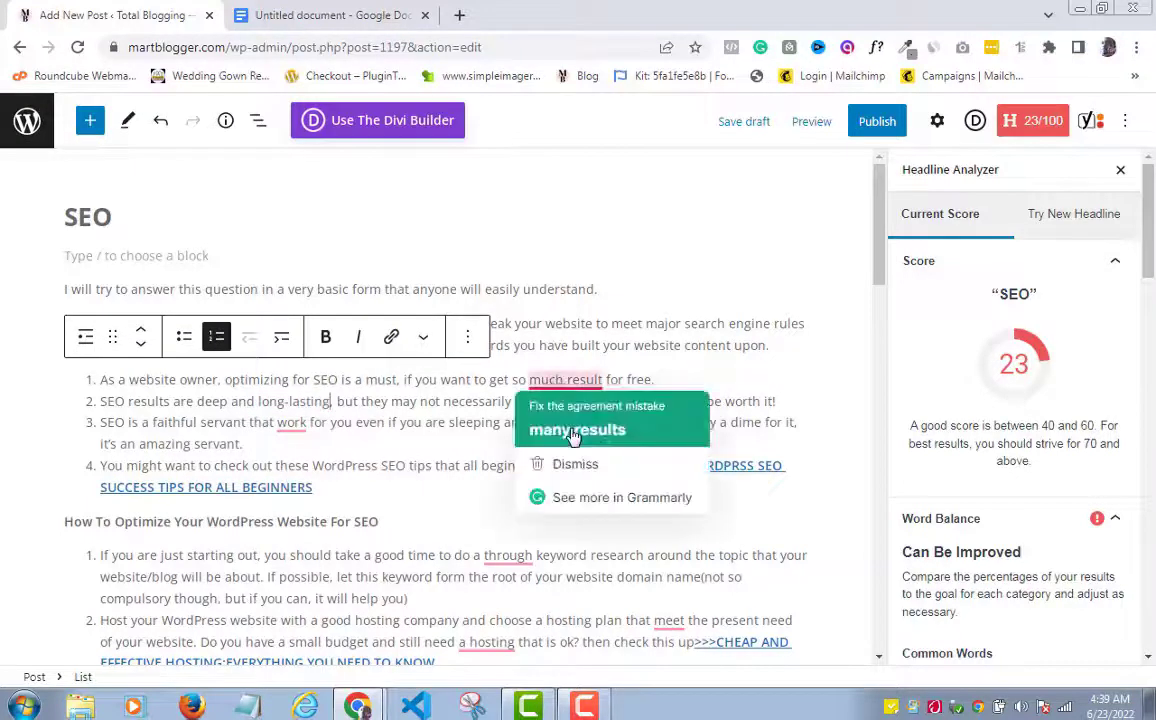
left_click(577, 430)
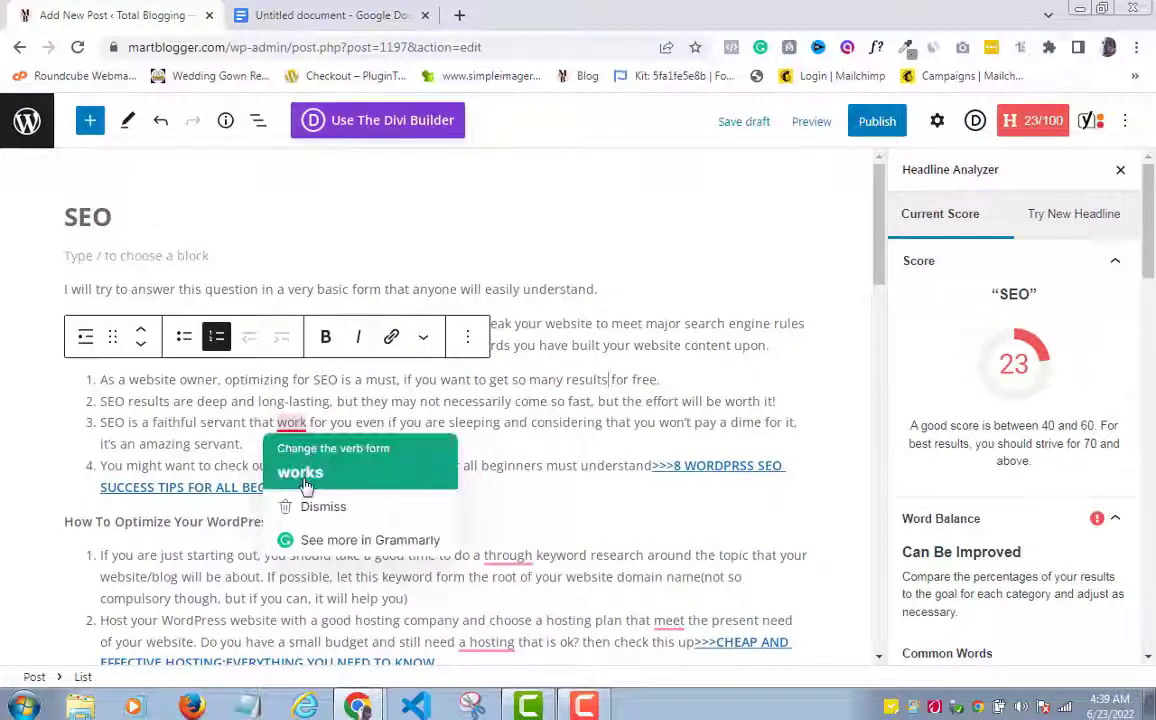
left_click(292, 472)
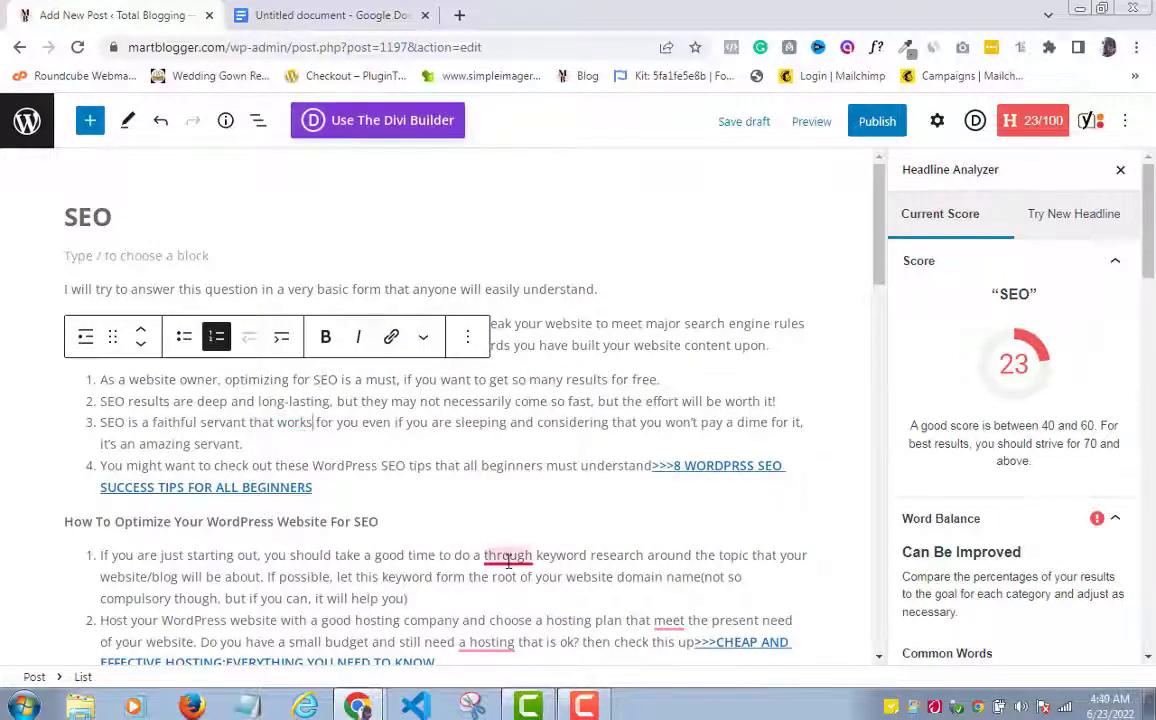
mouse_move(505, 553)
left_click(541, 478)
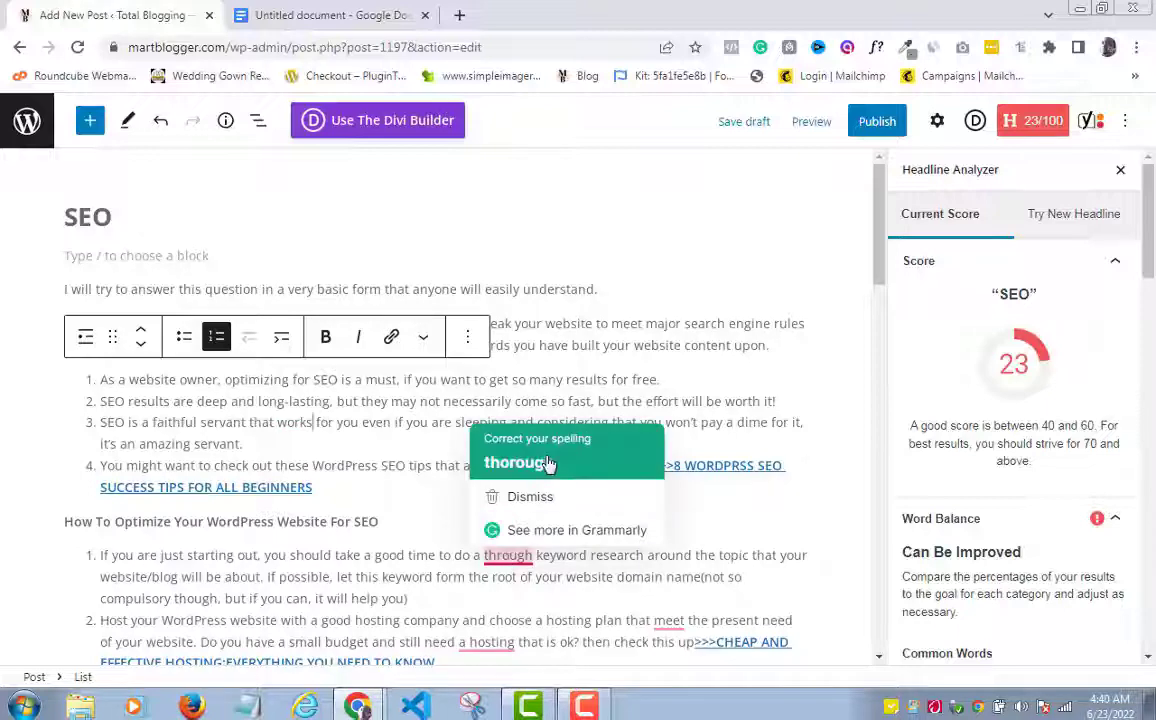
- Correct "meet" to "meets" and remove the unneeded article before "thorough" in the optimization tips list
mouse_move(670, 626)
left_click(677, 528)
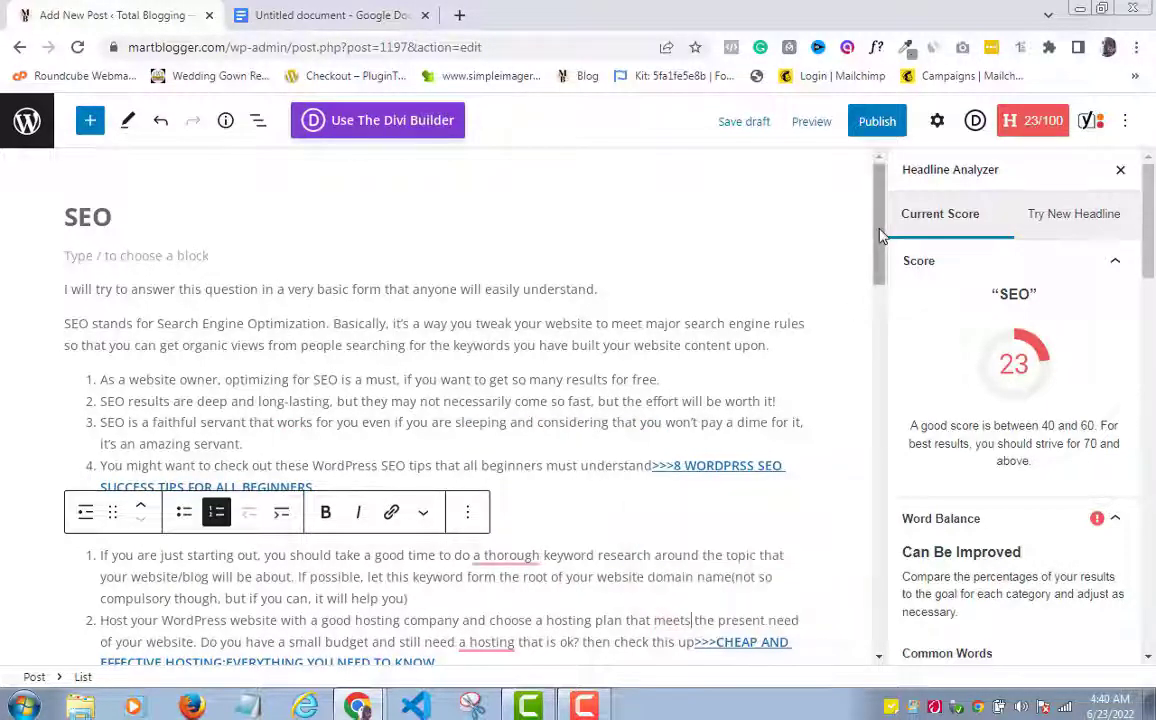
left_click_drag(880, 237, 880, 270)
mouse_move(507, 446)
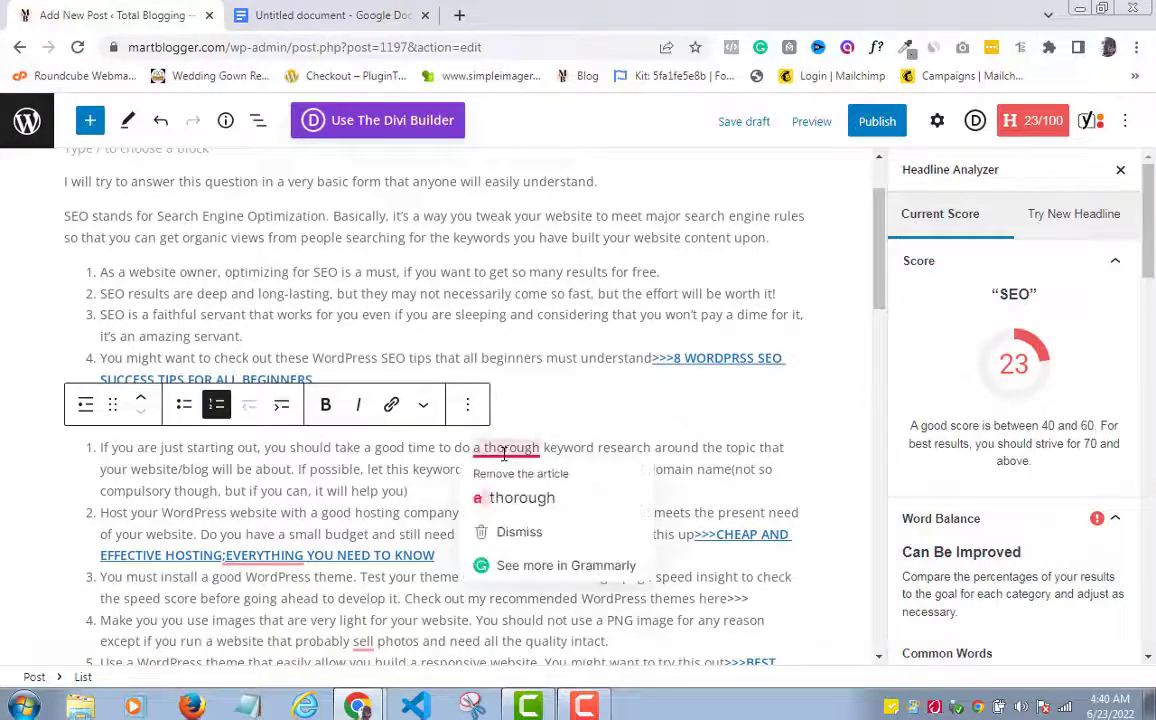
left_click(515, 498)
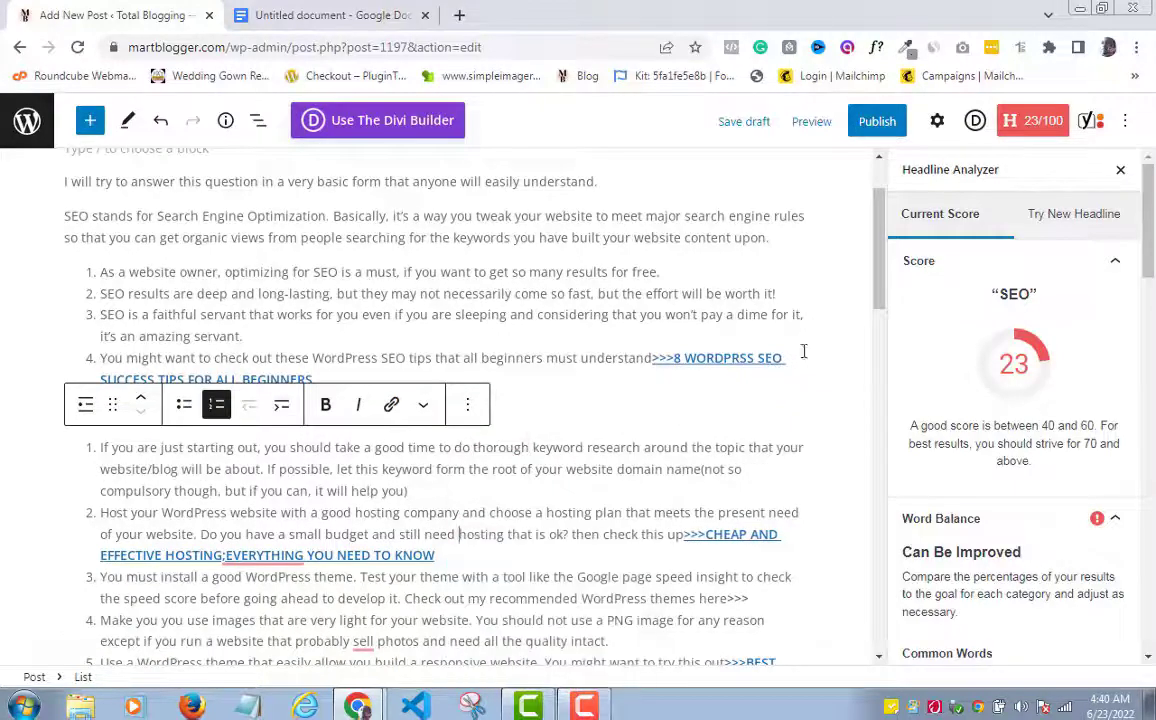
- Accept the suggested punctuation fixes in the hosting link text and before "etc." in the optimization tips
scroll(803, 351, "down", 3)
mouse_move(225, 282)
left_click(290, 331)
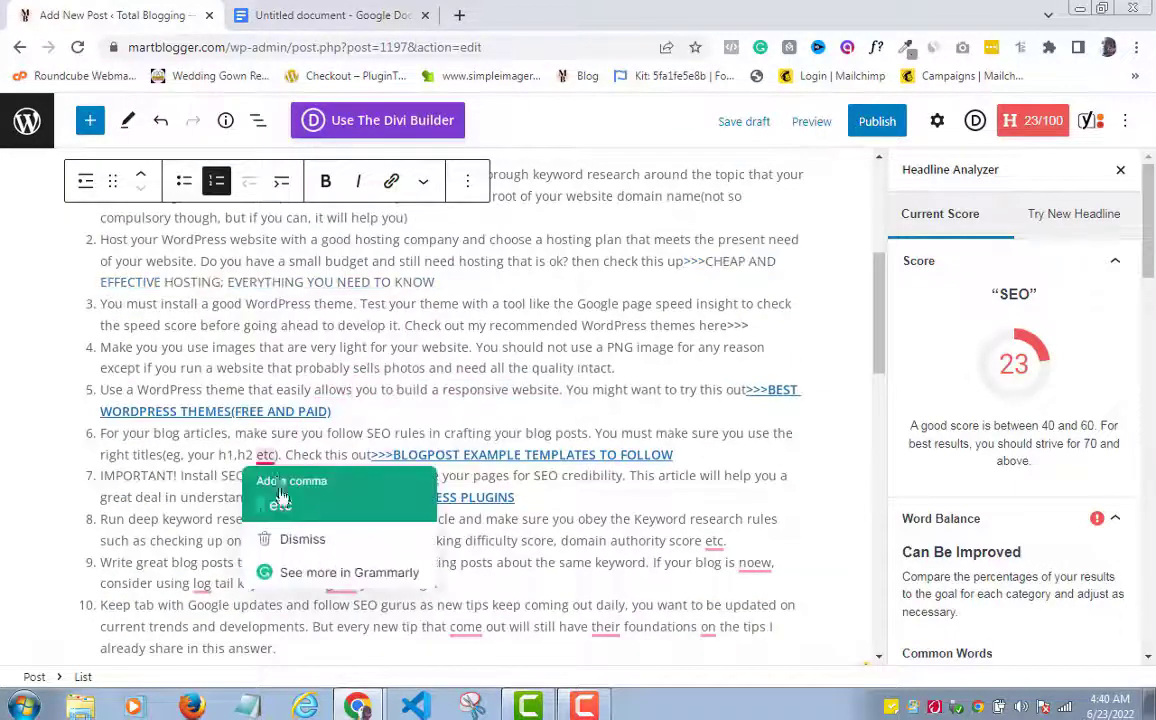
left_click(729, 448)
mouse_move(750, 563)
left_click(756, 364)
- Correct the last two optimization tips to read "long tail keywords" and "its foundations in the tips"
mouse_move(202, 583)
left_click(214, 493)
mouse_move(605, 626)
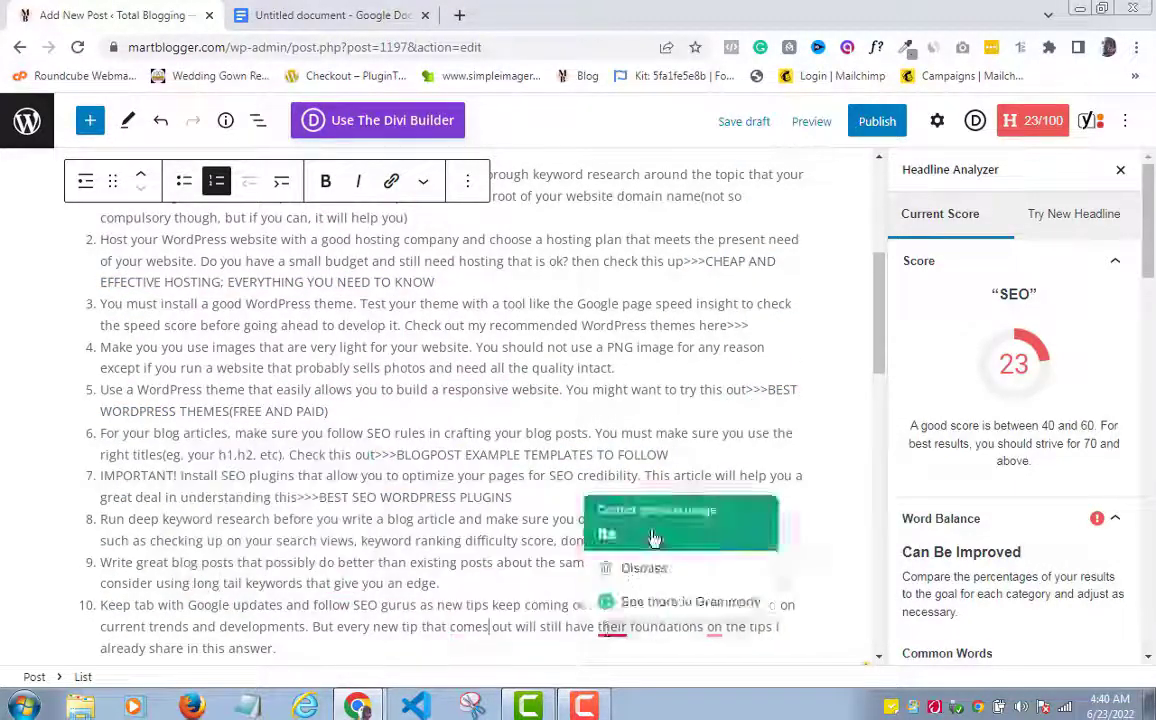
left_click(611, 534)
left_click(240, 491)
mouse_move(702, 626)
left_click(652, 534)
left_click_drag(880, 310, 882, 424)
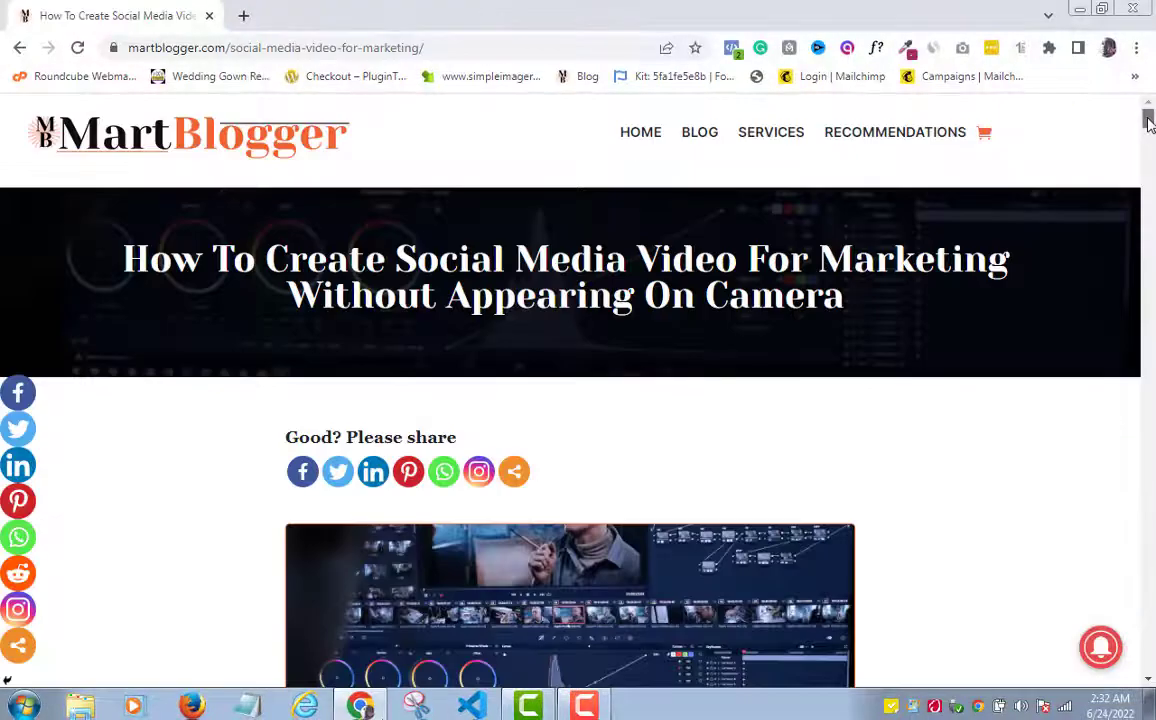
left_click_drag(1148, 116, 1150, 268)
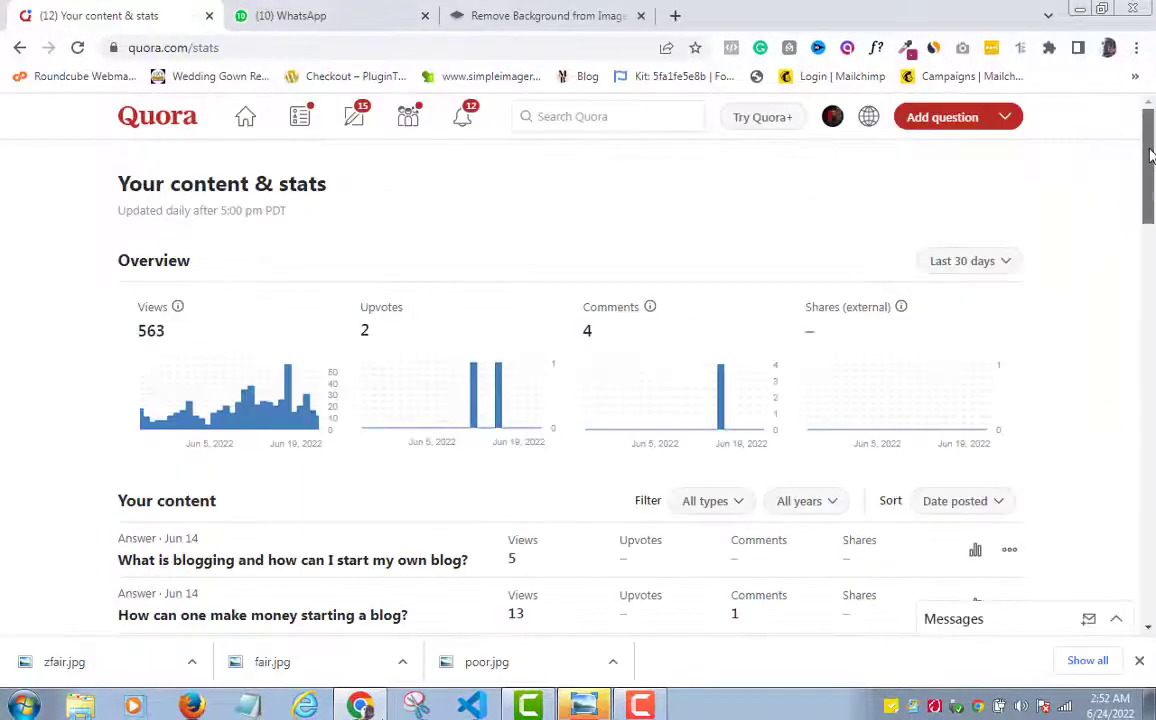
scroll(578, 400, "down", 5)
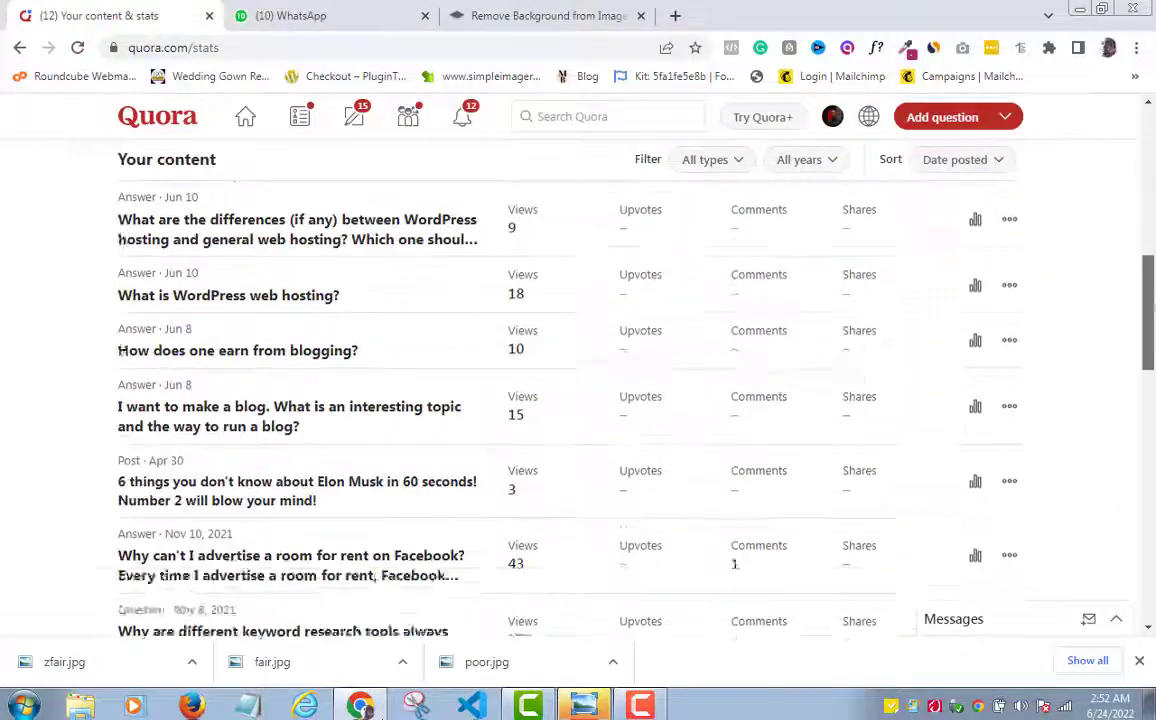
scroll(578, 400, "down", 10)
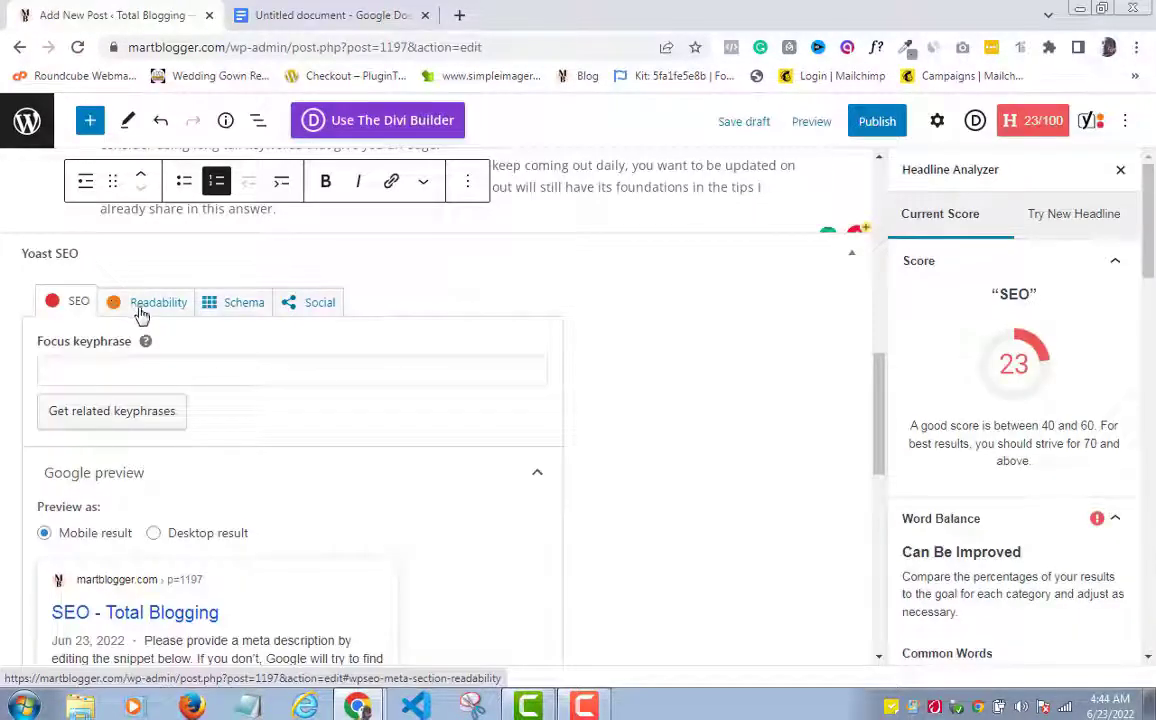
- Examine the post's Yoast SEO readability analysis, including its listed problems and good results
left_click(157, 314)
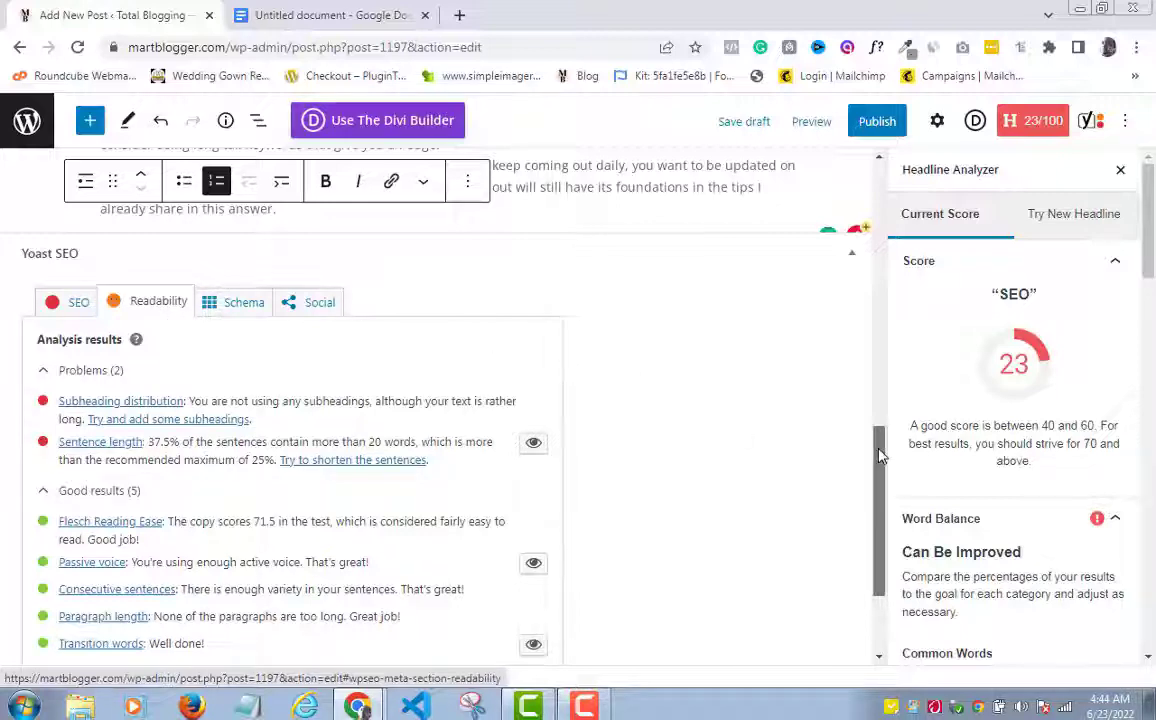
left_click_drag(879, 455, 876, 490)
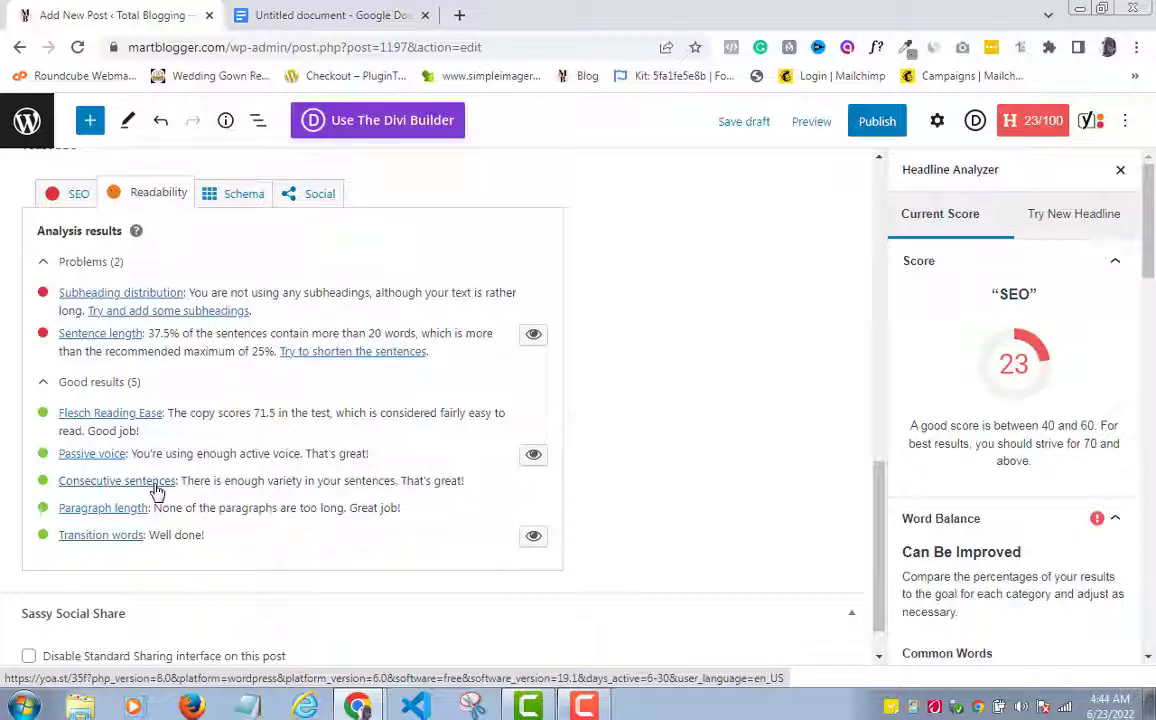
left_click(585, 710)
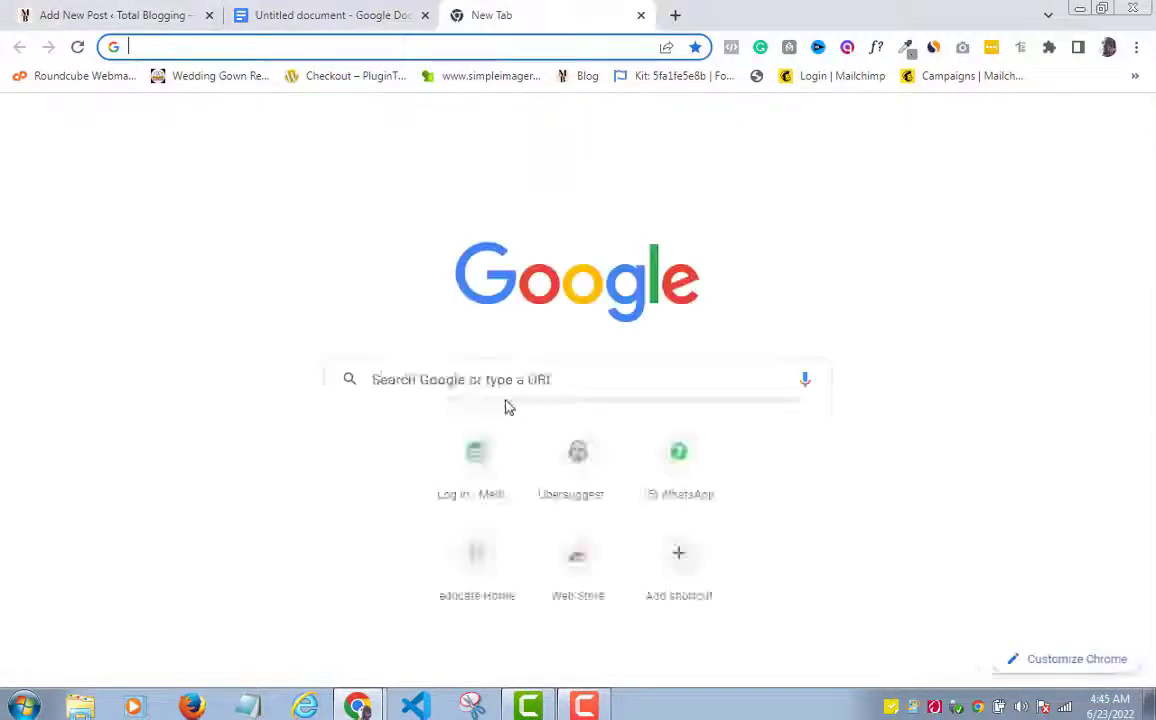
- Search Google for "dummy text generator" and open the Lorem Ipsum site lipsum.com
left_click(477, 380)
type("DUMMY TEXT")
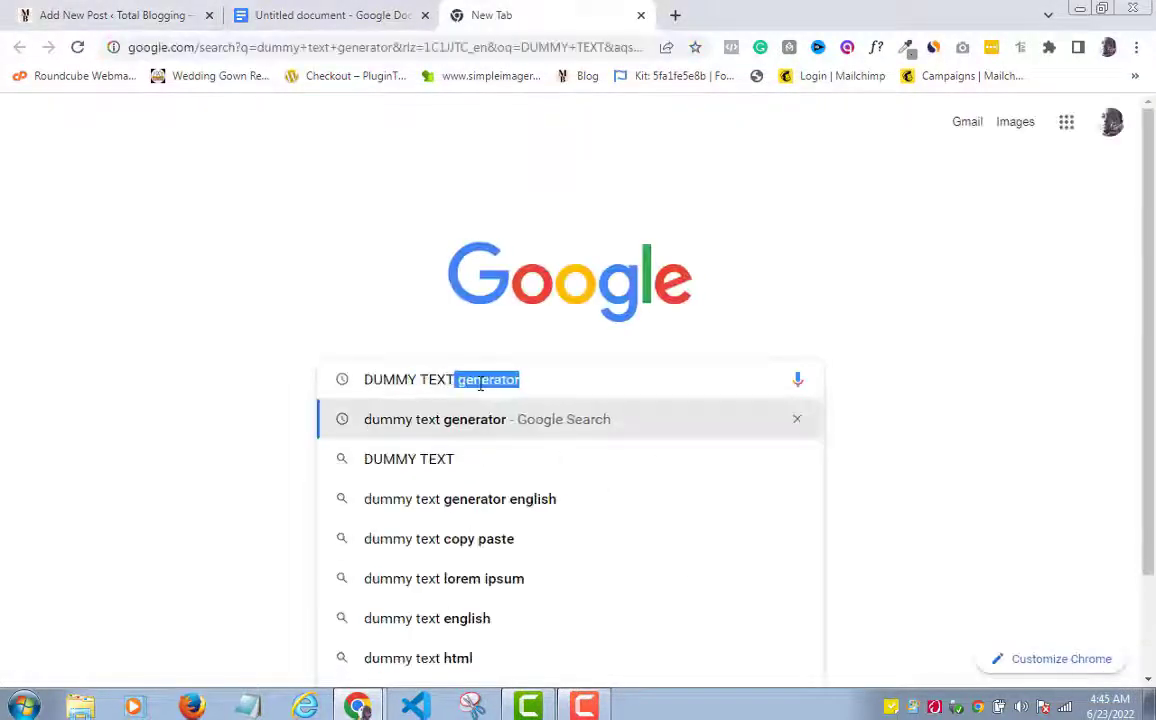
left_click(497, 432)
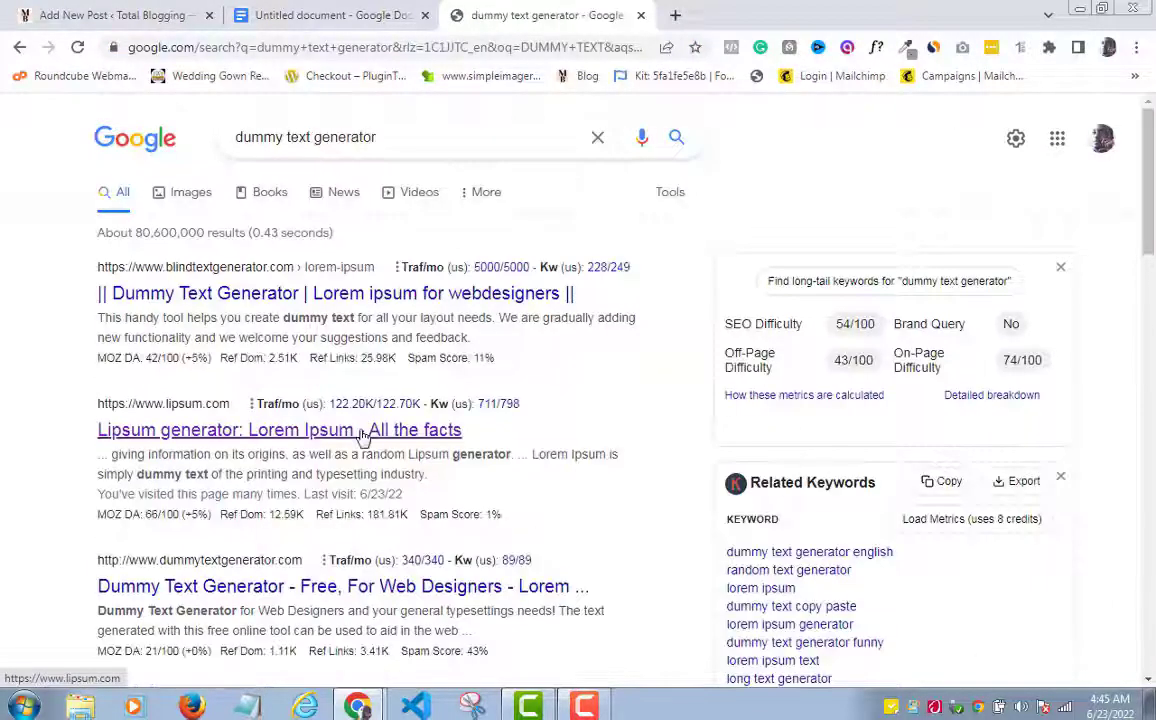
left_click(363, 437)
left_click(580, 708)
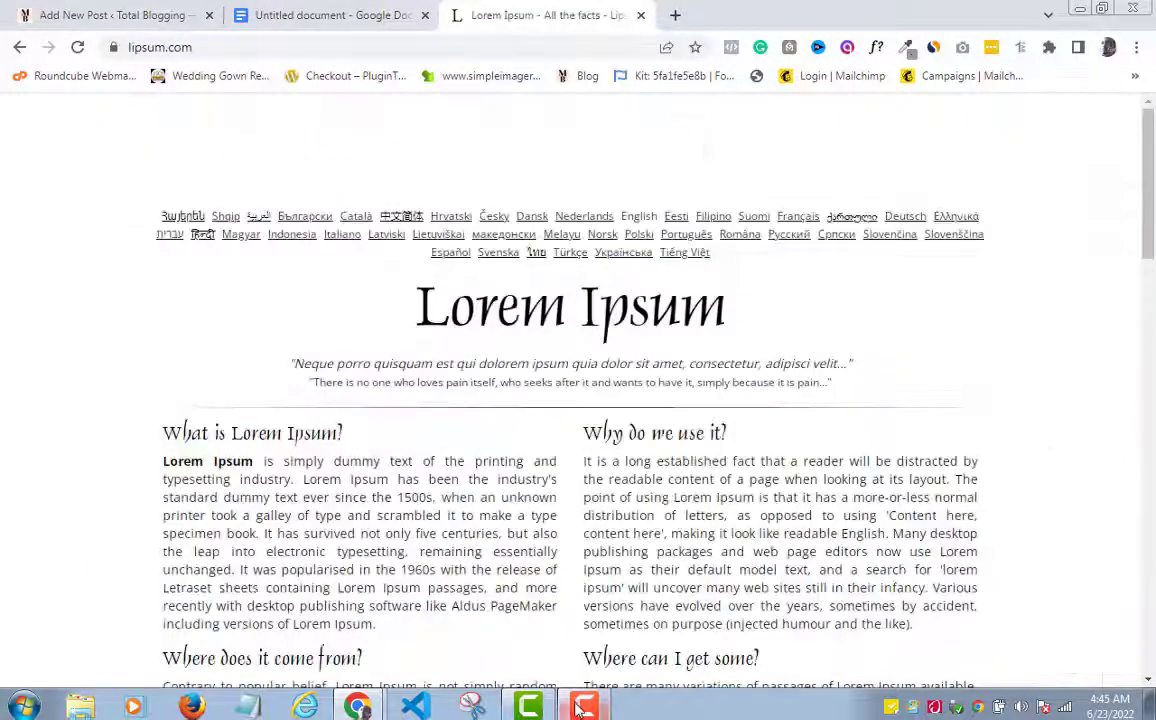
- Copy Section 1.10.32 and its 1914 translation from the Lorem Ipsum page and paste them below the post's last list item
scroll(570, 400, "down", 15)
left_click_drag(160, 423, 660, 428)
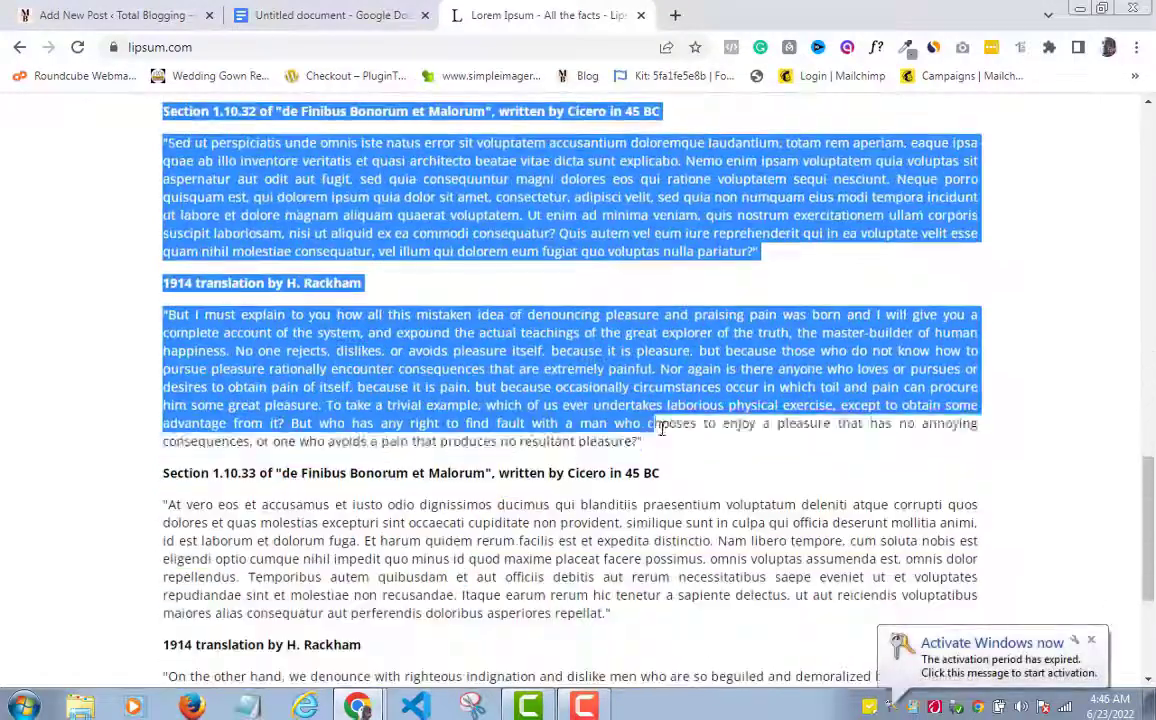
left_click(165, 15)
scroll(320, 395, "up", 5)
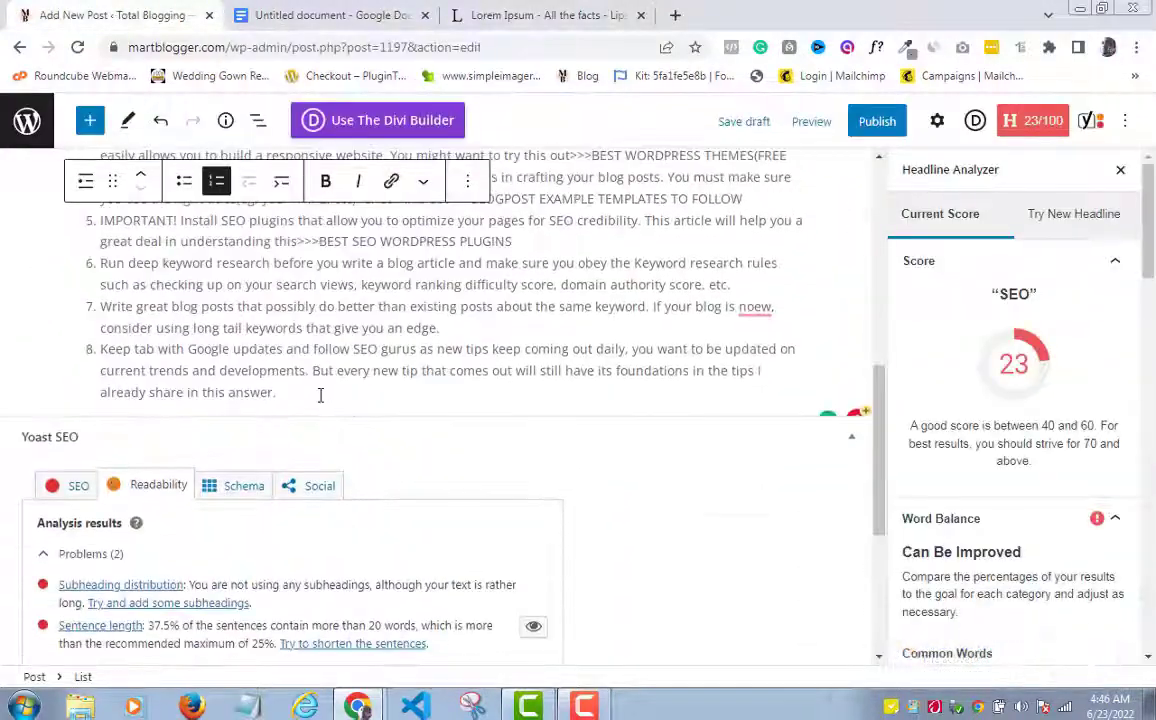
left_click(320, 395)
key("Return")
key("Return")
key("ctrl+v")
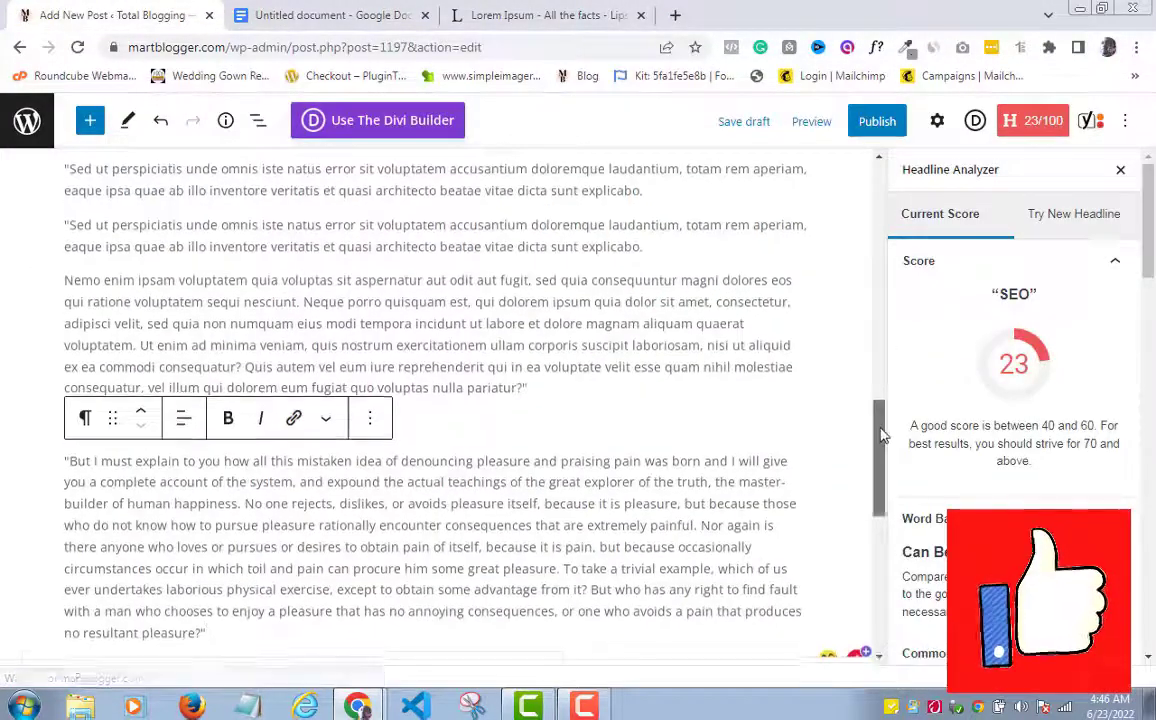
- Review the readability results and select the two identical "Sed ut perspiciatis" paragraphs under the Section 1.10.32 heading
left_click_drag(882, 435, 877, 528)
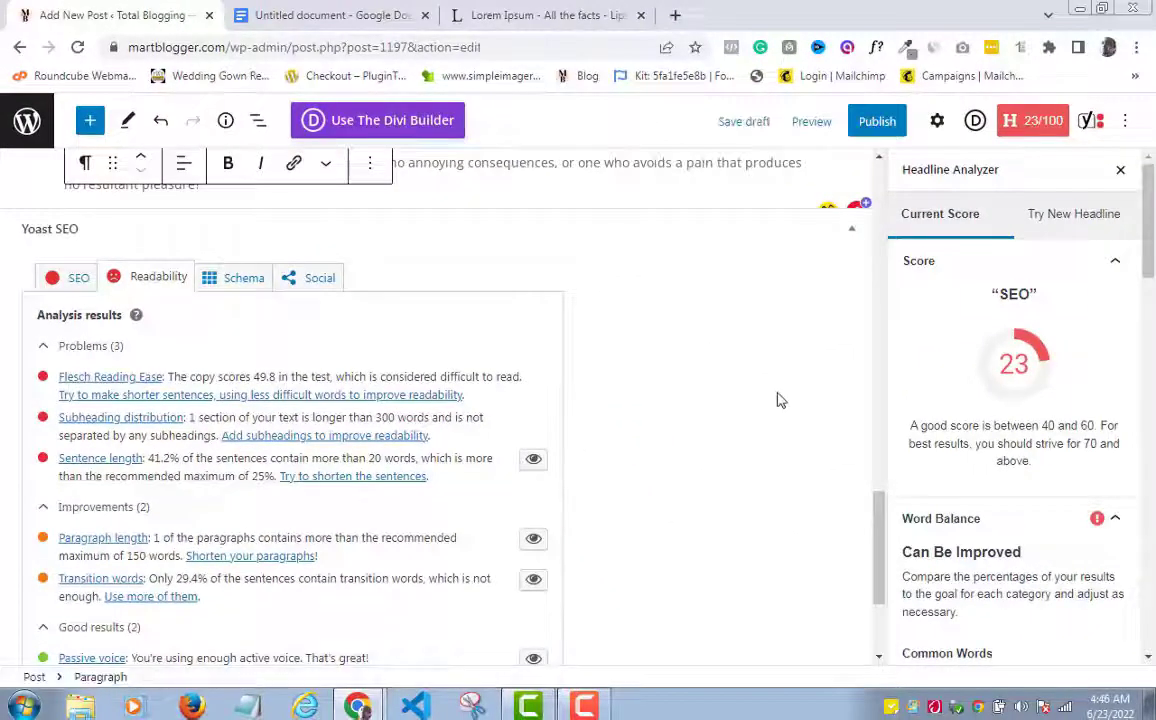
left_click_drag(878, 516, 881, 543)
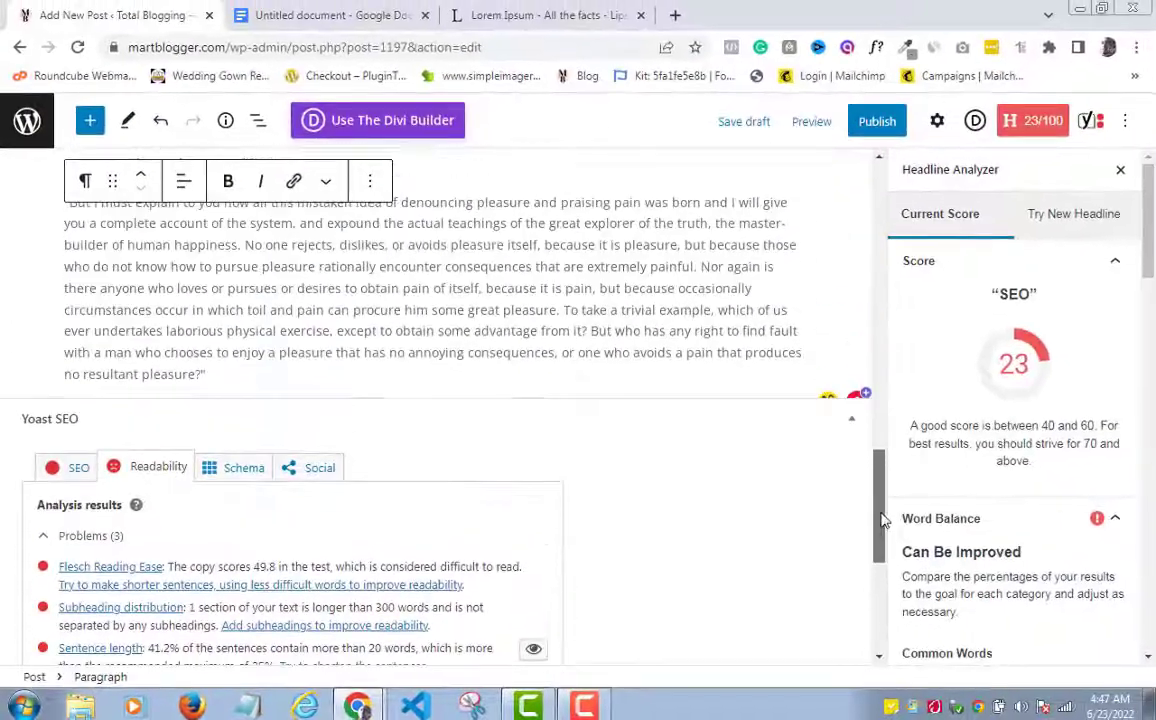
left_click_drag(881, 519, 878, 469)
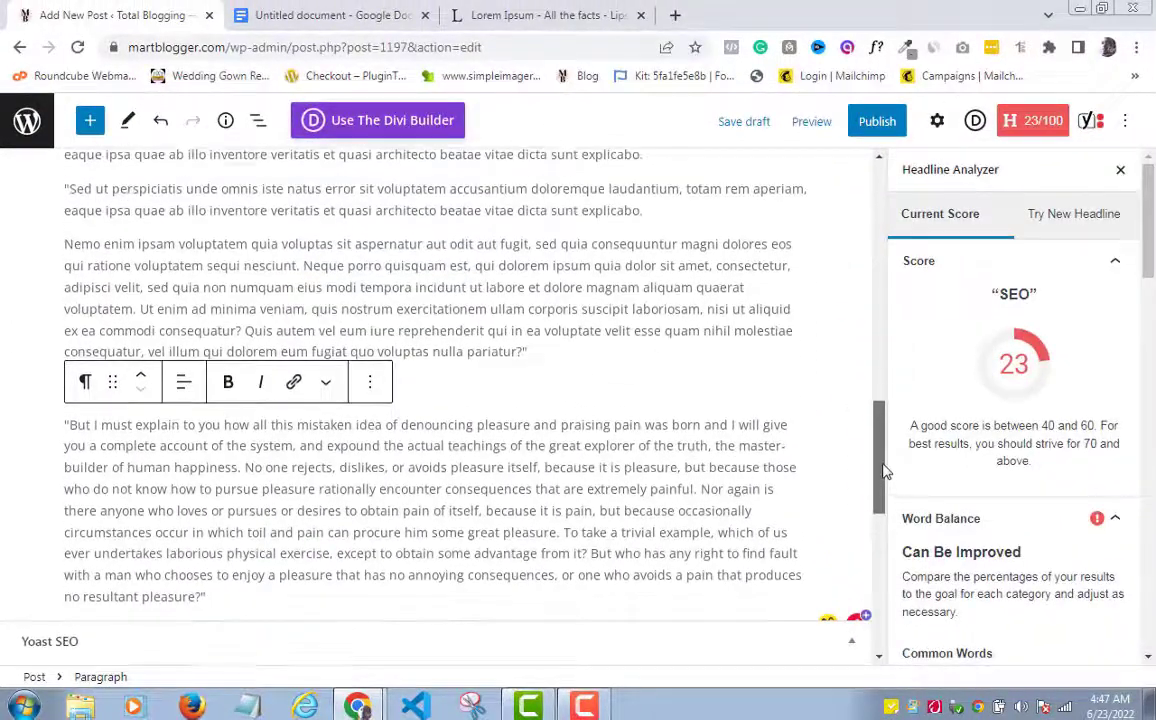
left_click(668, 330)
left_click_drag(880, 478, 880, 444)
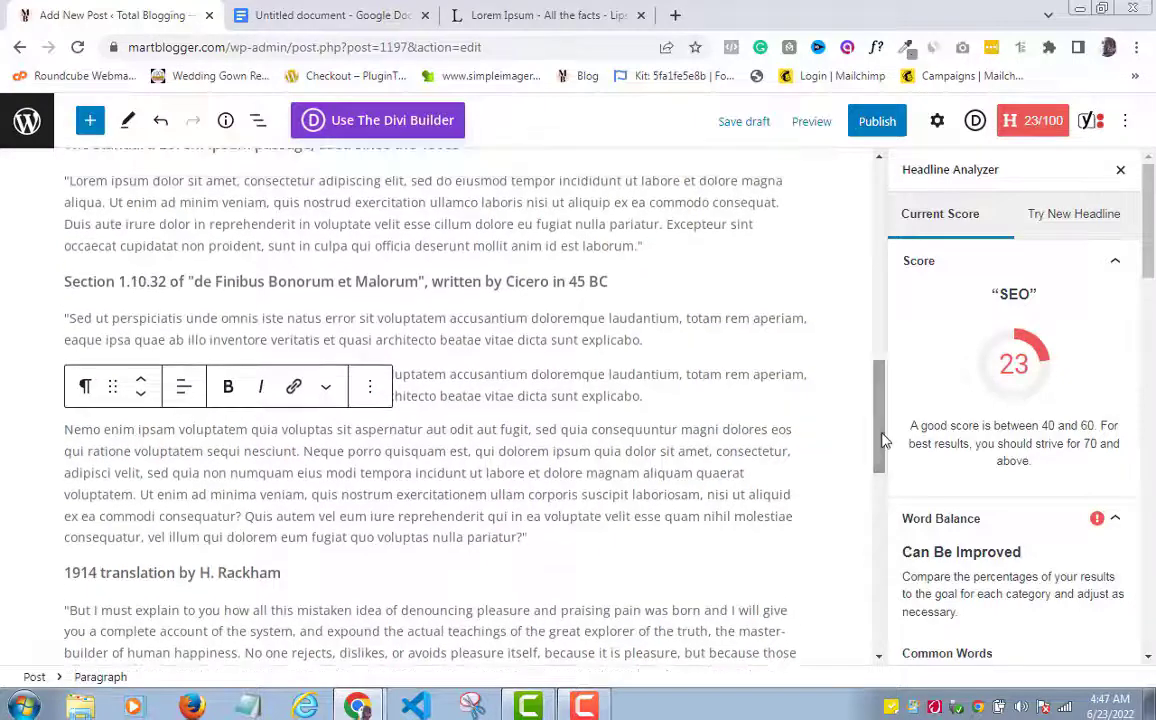
left_click(391, 320)
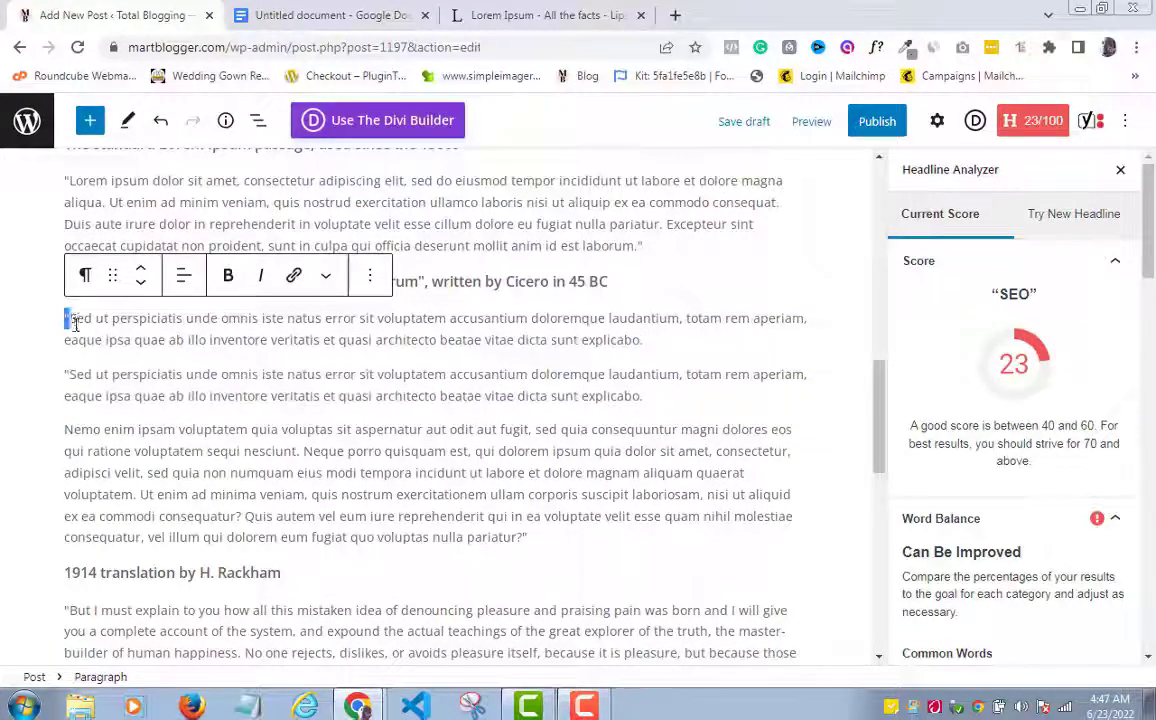
left_click_drag(64, 318, 301, 399)
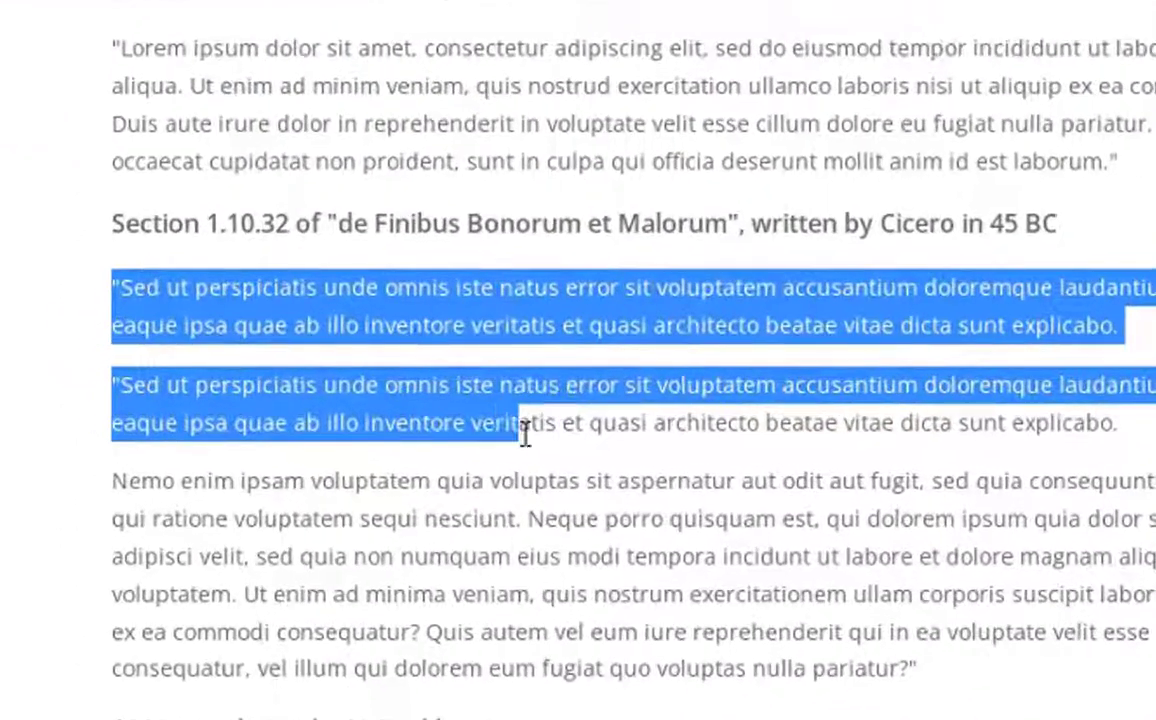
left_click_drag(525, 433, 1079, 431)
left_click_drag(635, 402, 664, 402)
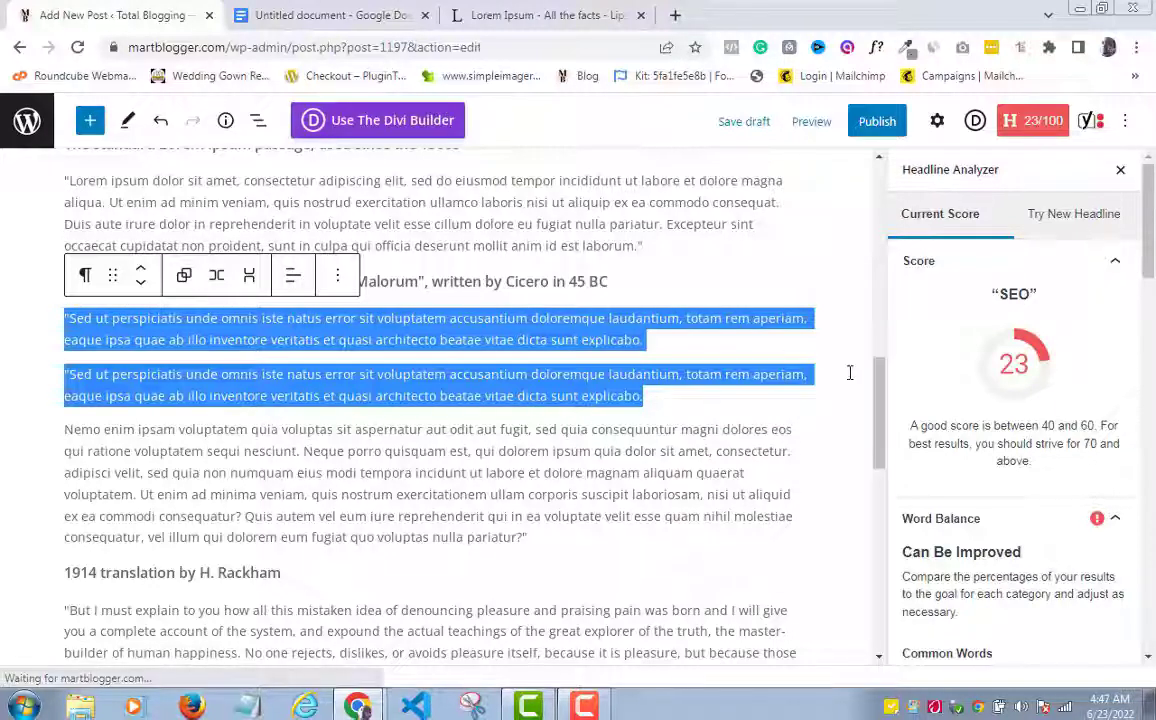
- Switch the passive voice highlighting on and off from the Yoast readability results
left_click_drag(881, 388, 520, 595)
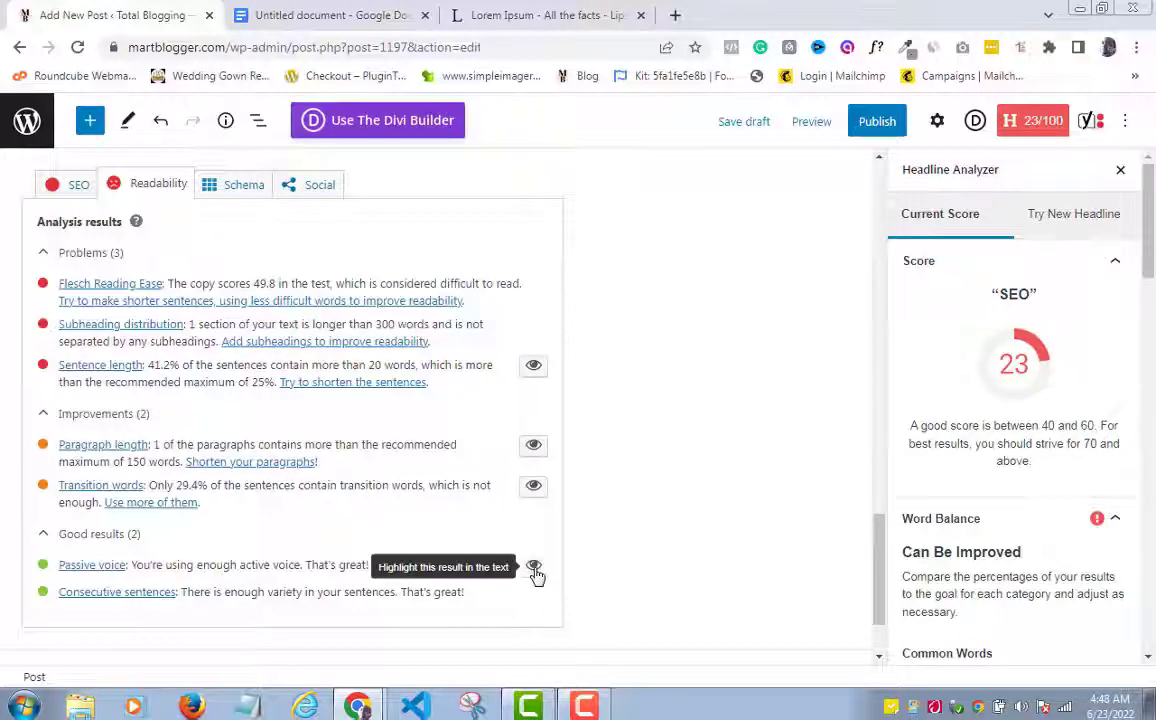
left_click(534, 566)
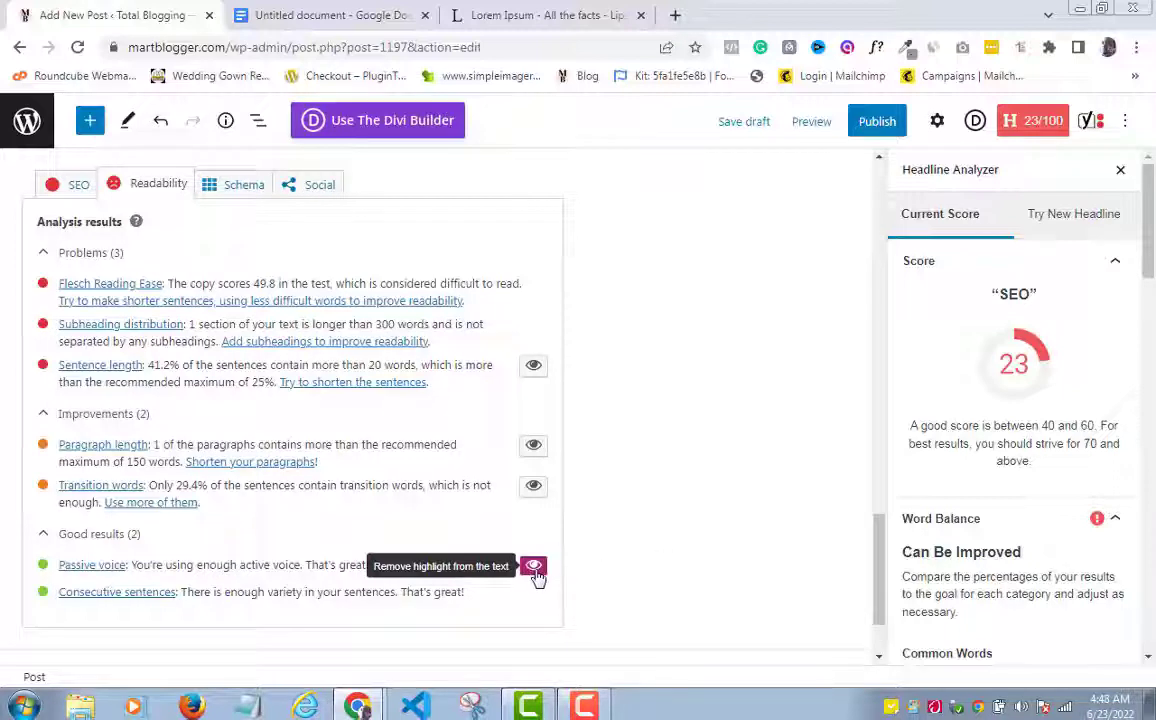
left_click(535, 568)
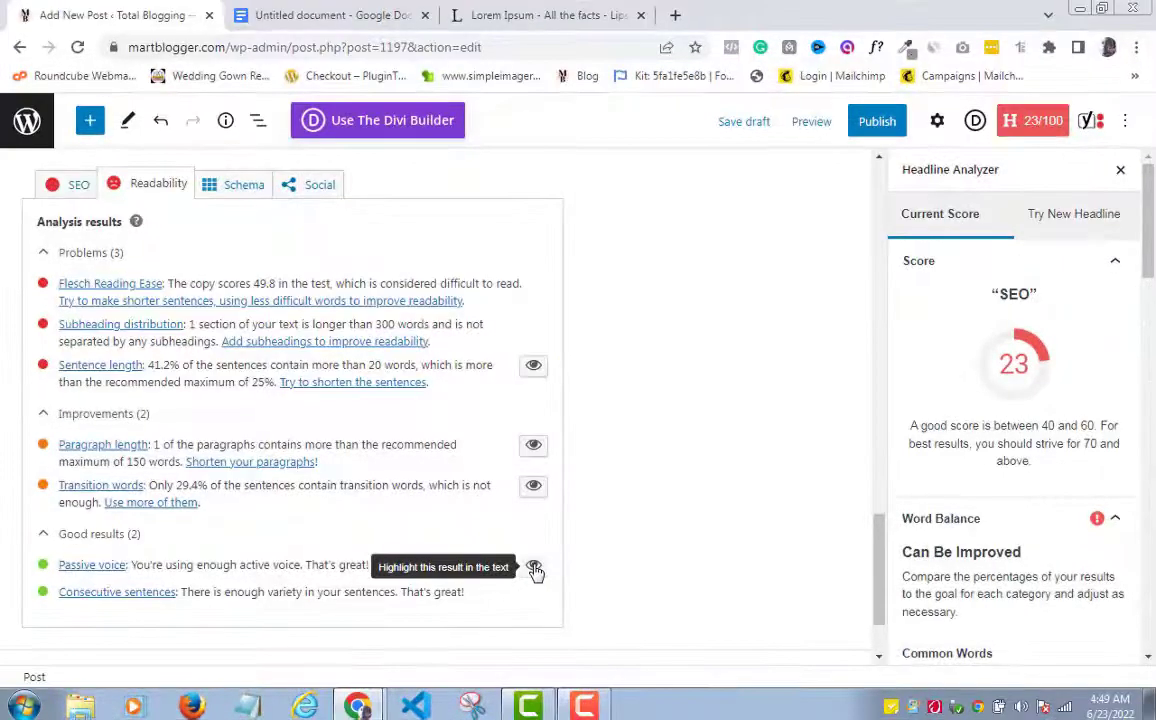
left_click(534, 567)
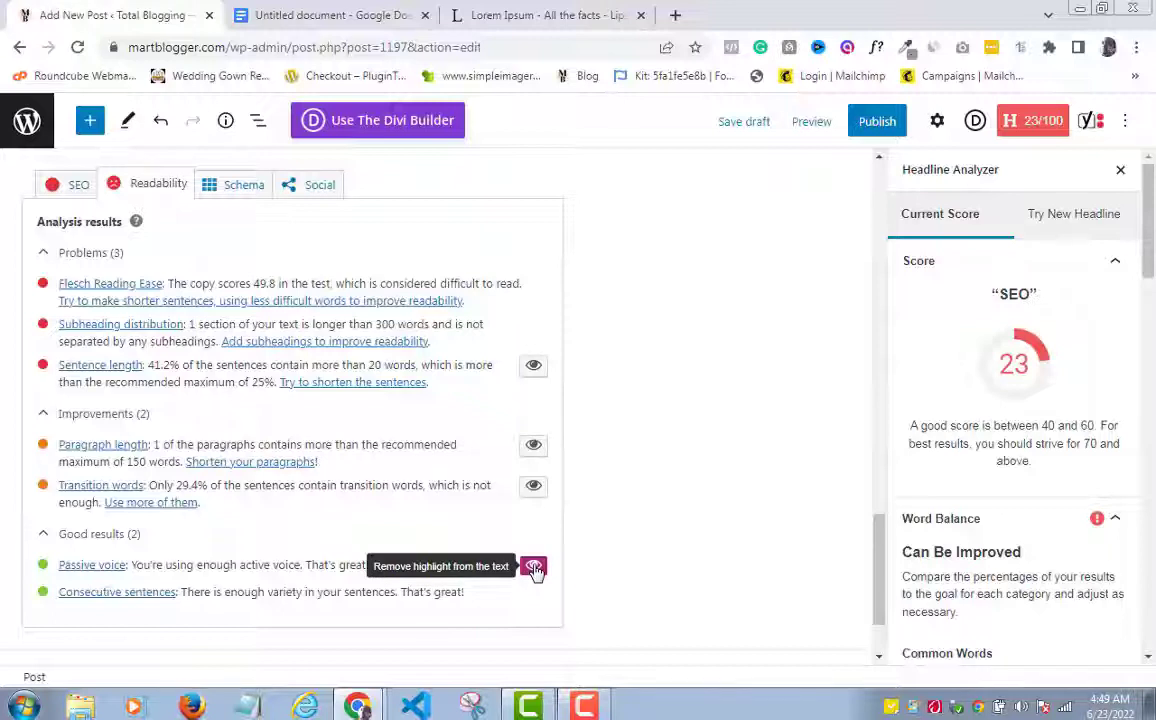
left_click(534, 567)
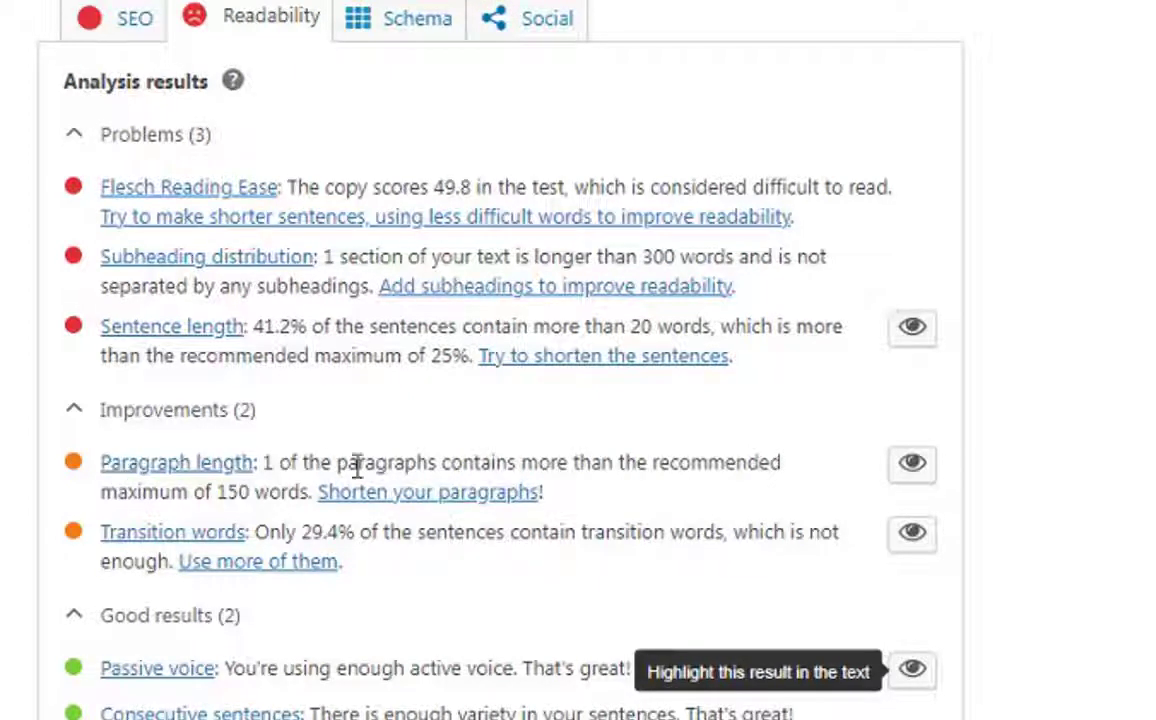
- Highlight the overlong paragraph from the readability results and split the 1914 translation before "No one rejects"
left_click(912, 476)
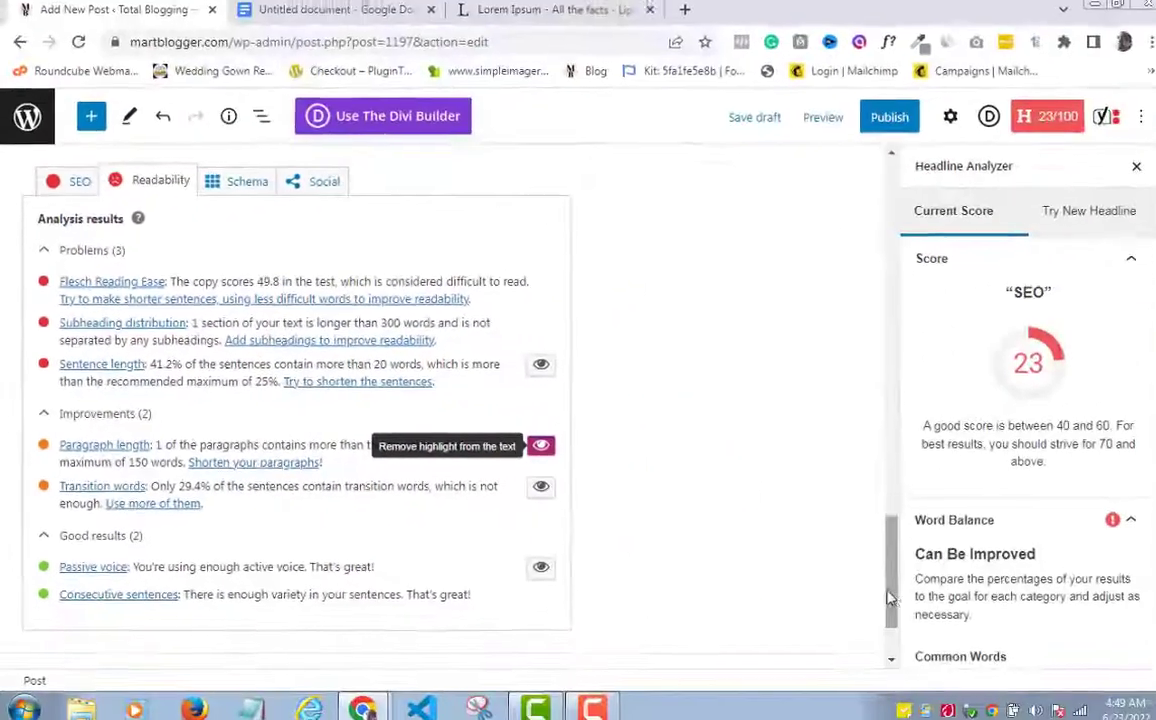
left_click_drag(877, 595, 893, 477)
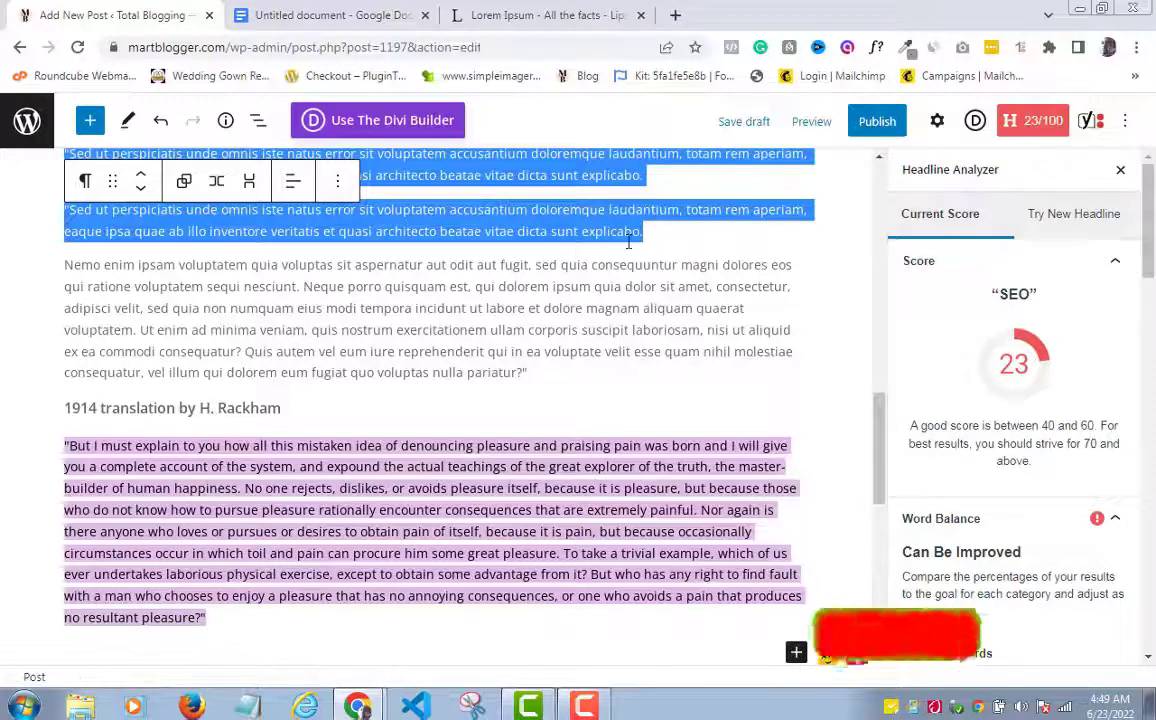
left_click(583, 265)
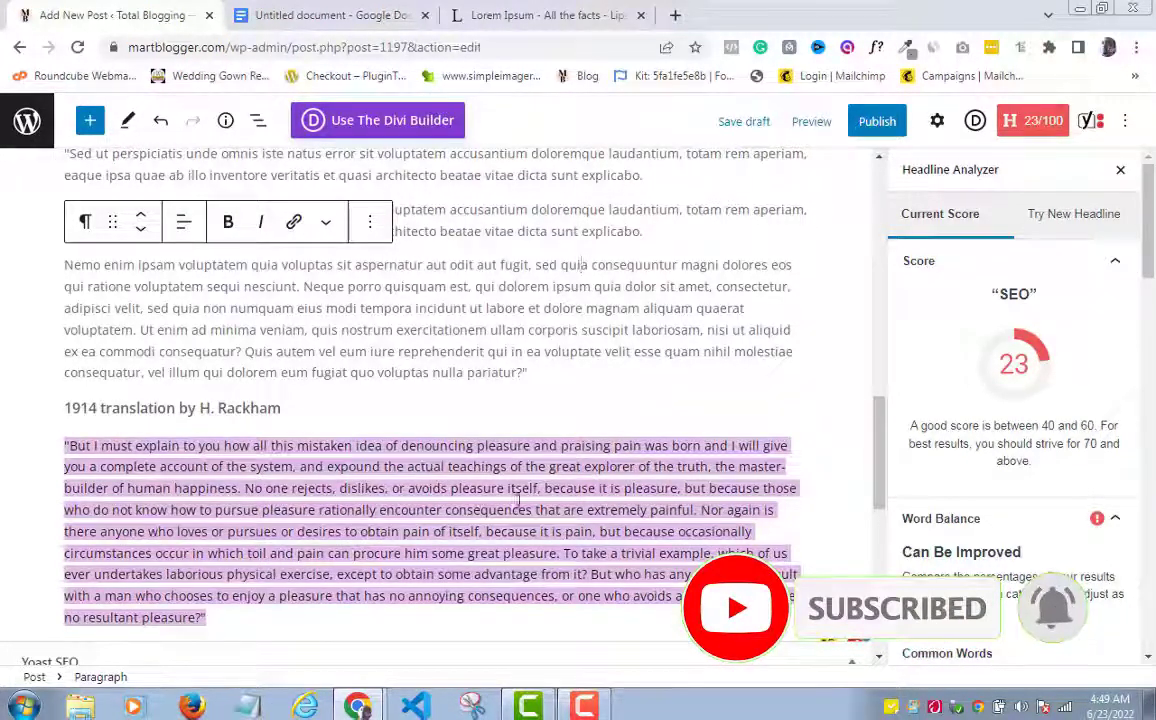
left_click(244, 488)
key("Return")
- Highlight the overlong sentences from the readability results and split the "Nemo enim" paragraph before "Neque porro quisquam est"
left_click_drag(876, 437, 877, 545)
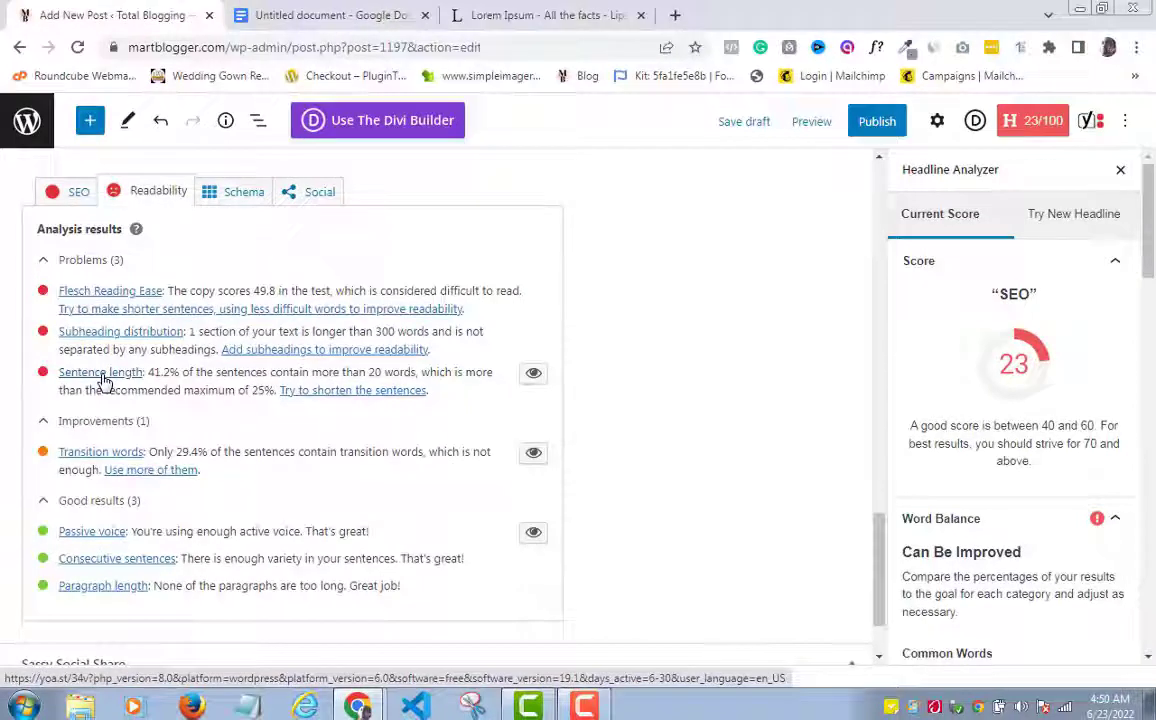
left_click(533, 378)
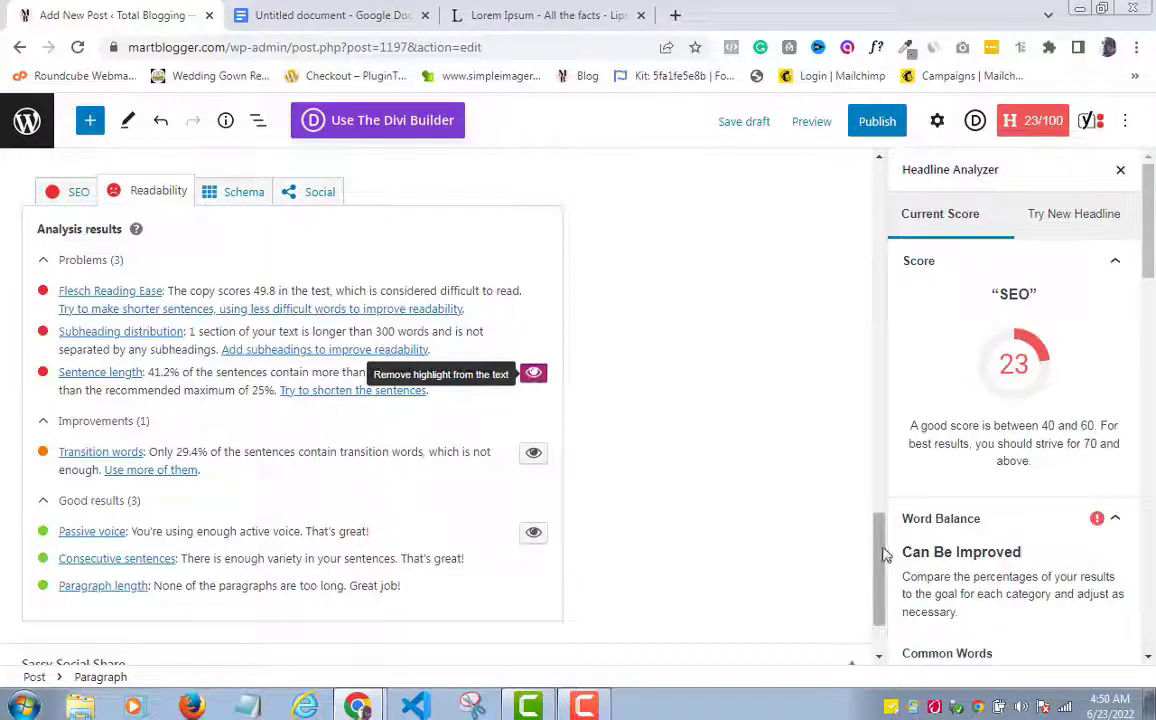
left_click_drag(884, 531, 878, 402)
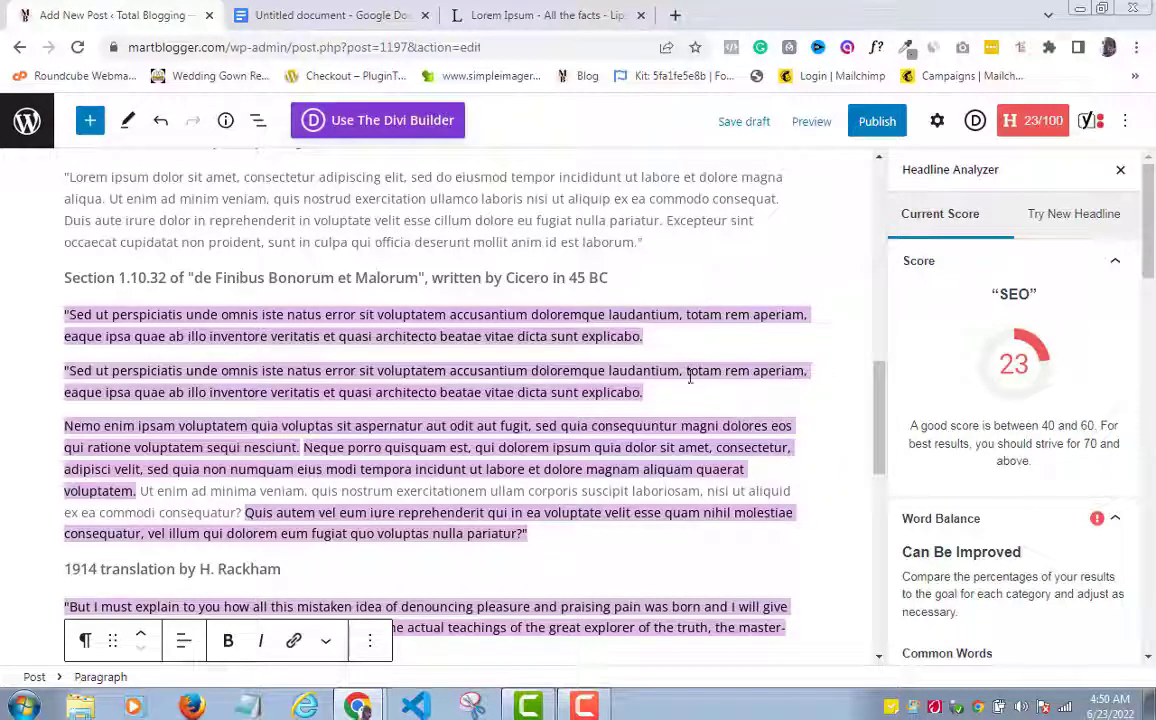
left_click(303, 449)
key("Return")
- Split the 1914 translation into separate paragraphs before "But who has any right" and before "Nor again is there anyone"
left_click_drag(879, 405, 893, 360)
left_click(375, 552)
key("Return")
left_click(550, 454)
key("Return")
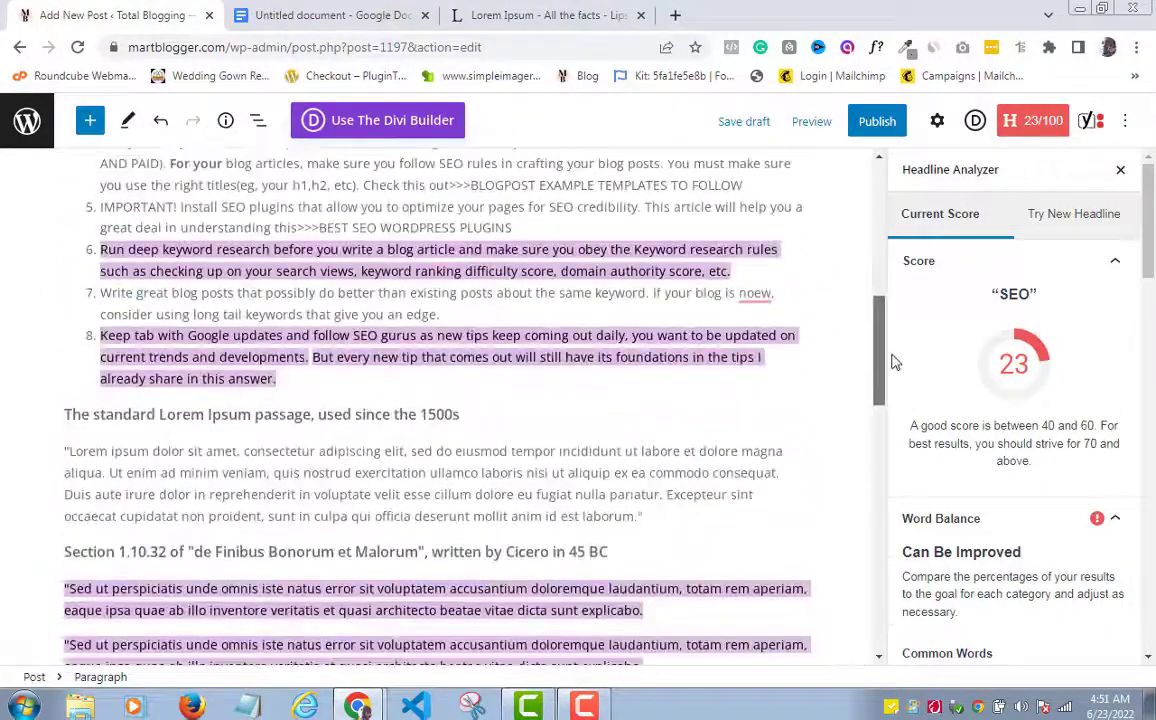
- Break the "Sed ut perspiciatis" sentence after "laudantium" and the "Neque porro" sentence after "consectetur" into separate paragraphs
scroll(857, 405, "down", 5)
left_click(678, 358)
key("Return")
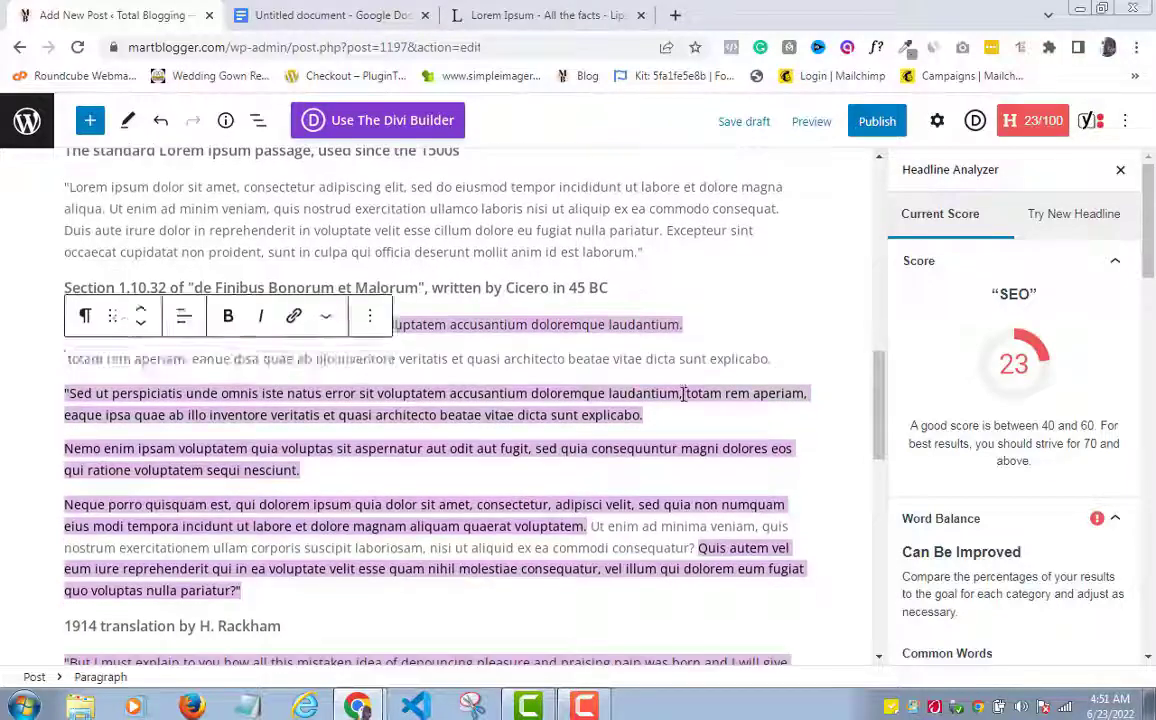
left_click(553, 481)
key("Return")
- Break the "But I must explain" sentence after "system" and the "Quis autem" sentence after "molestiae", starting new paragraphs
left_click(300, 497)
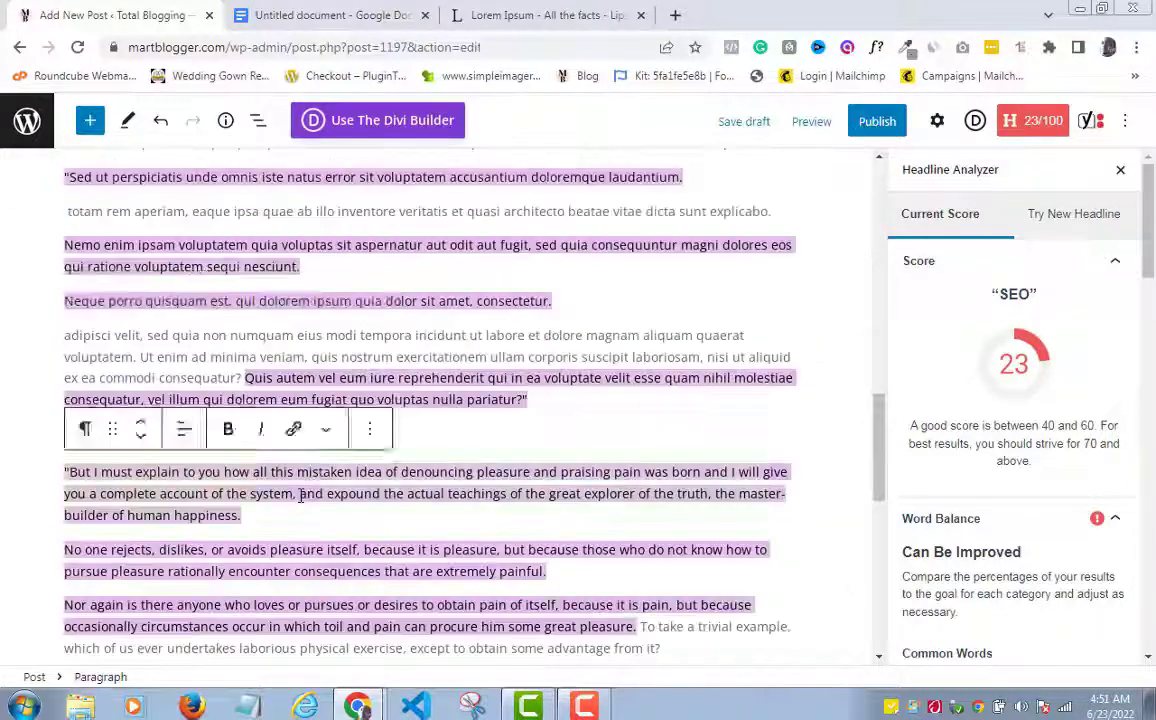
key("Return")
left_click(795, 431)
key("Return")
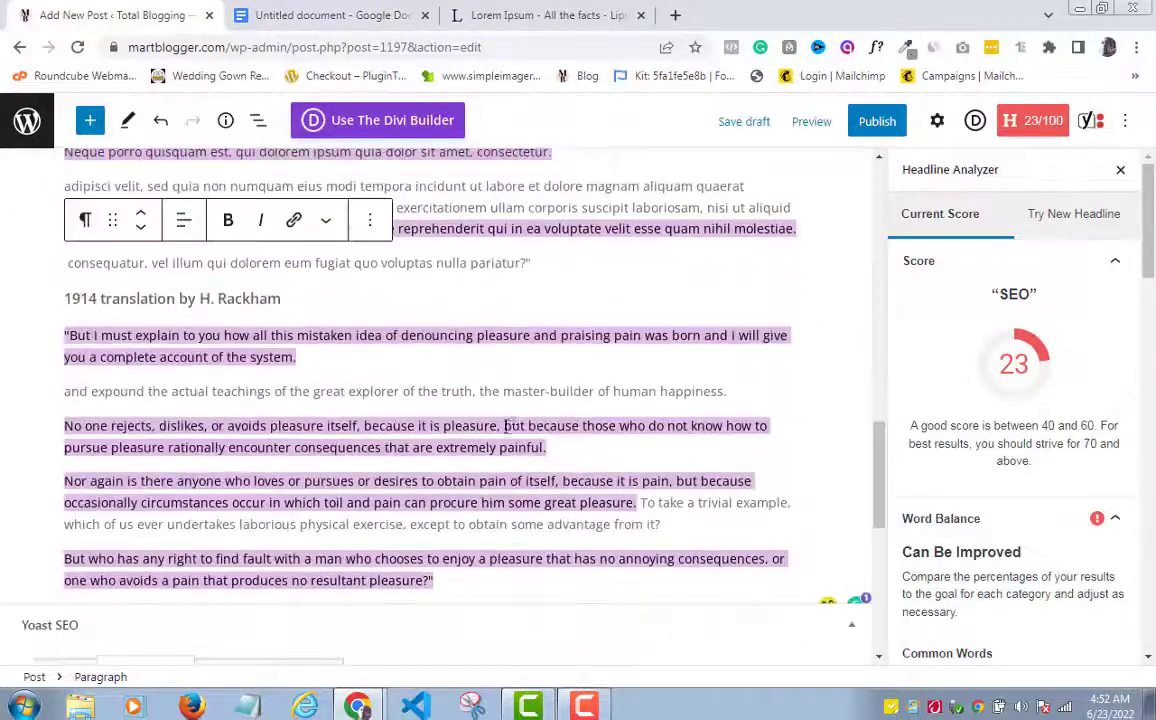
- Break the "No one rejects" sentence after "because it is pleasure" and the "Nor again" sentence after "because it is pain"
left_click(505, 426)
key("Return")
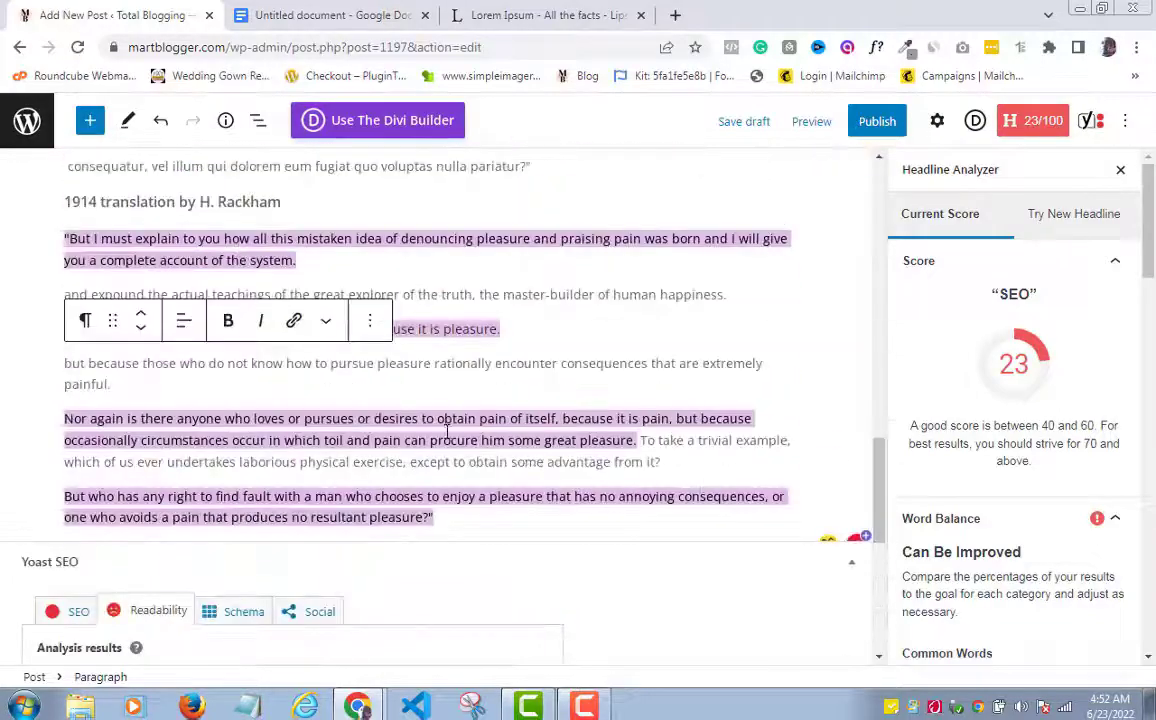
left_click(676, 418)
key("Return")
- Check the updated readability results and turn off the sentence length highlighting
scroll(870, 418, "up", 4)
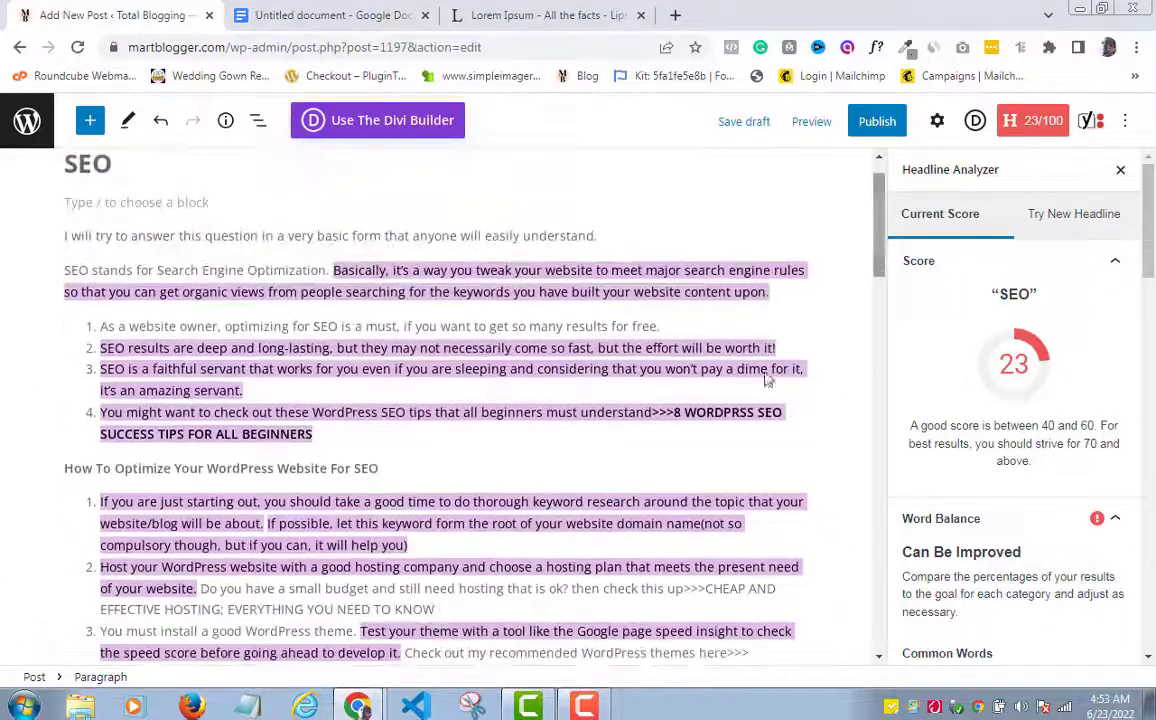
left_click(678, 467)
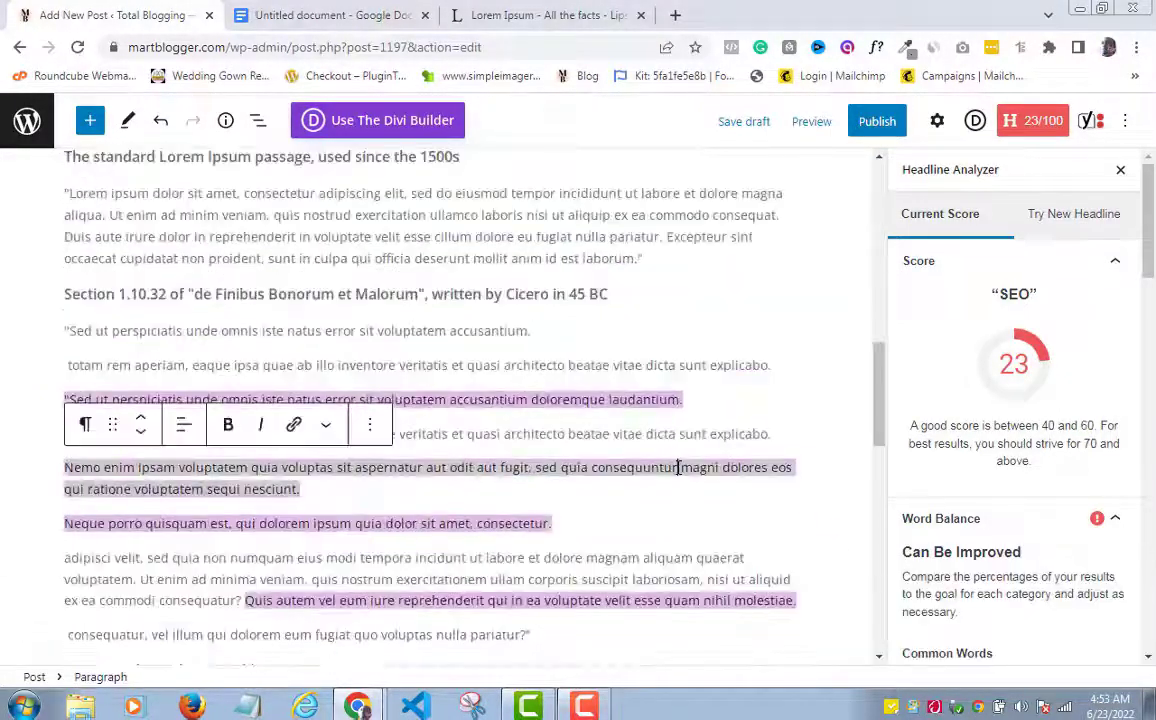
scroll(868, 557, "down", 10)
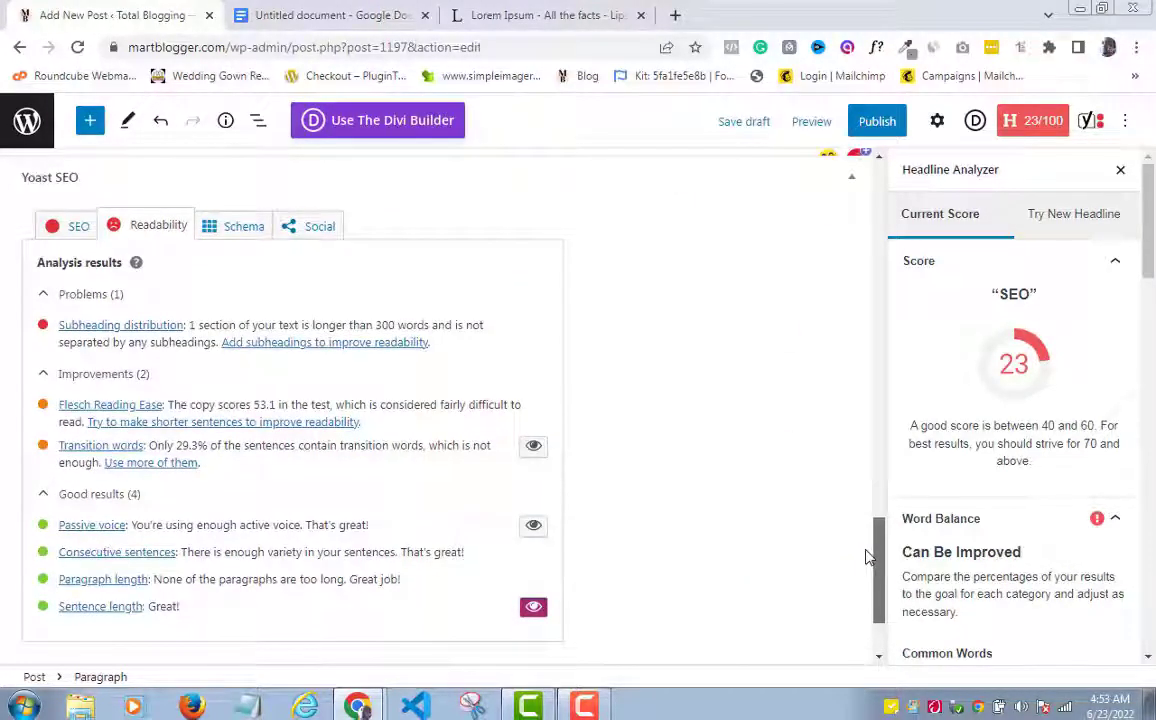
scroll(868, 557, "down", 1)
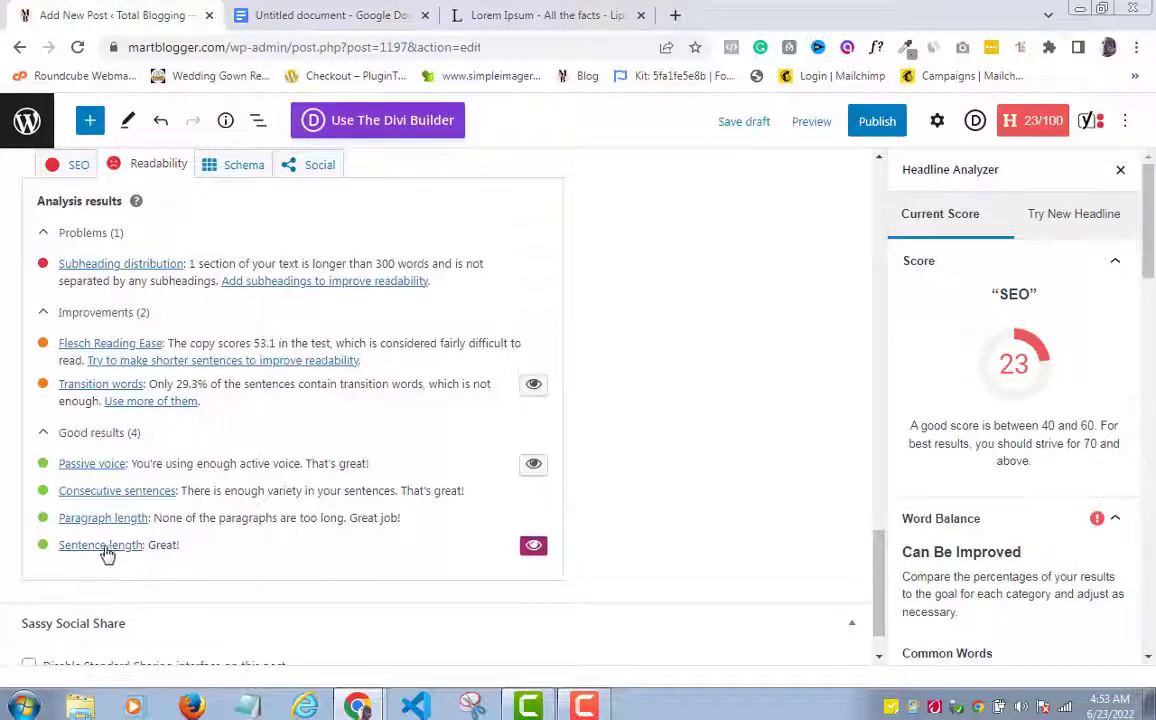
left_click(533, 545)
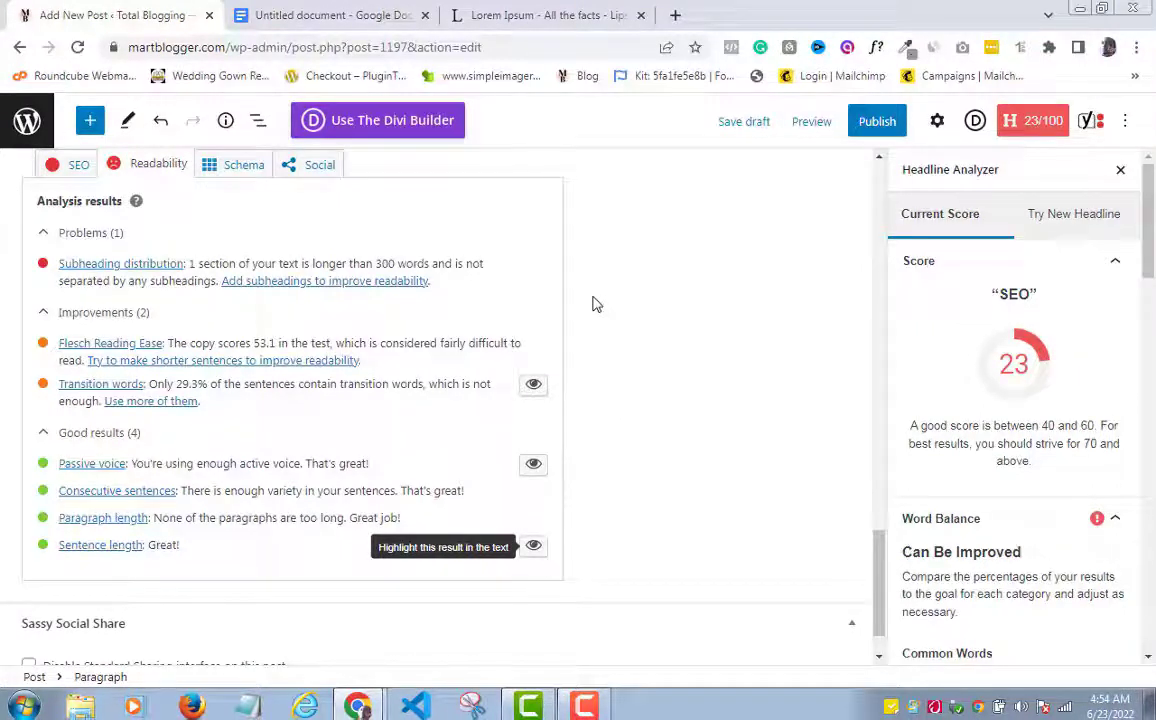
- Delete the last two paragraphs of the 1914 translation, from "but because occasionally" through "no resultant"
scroll(595, 303, "up", 10)
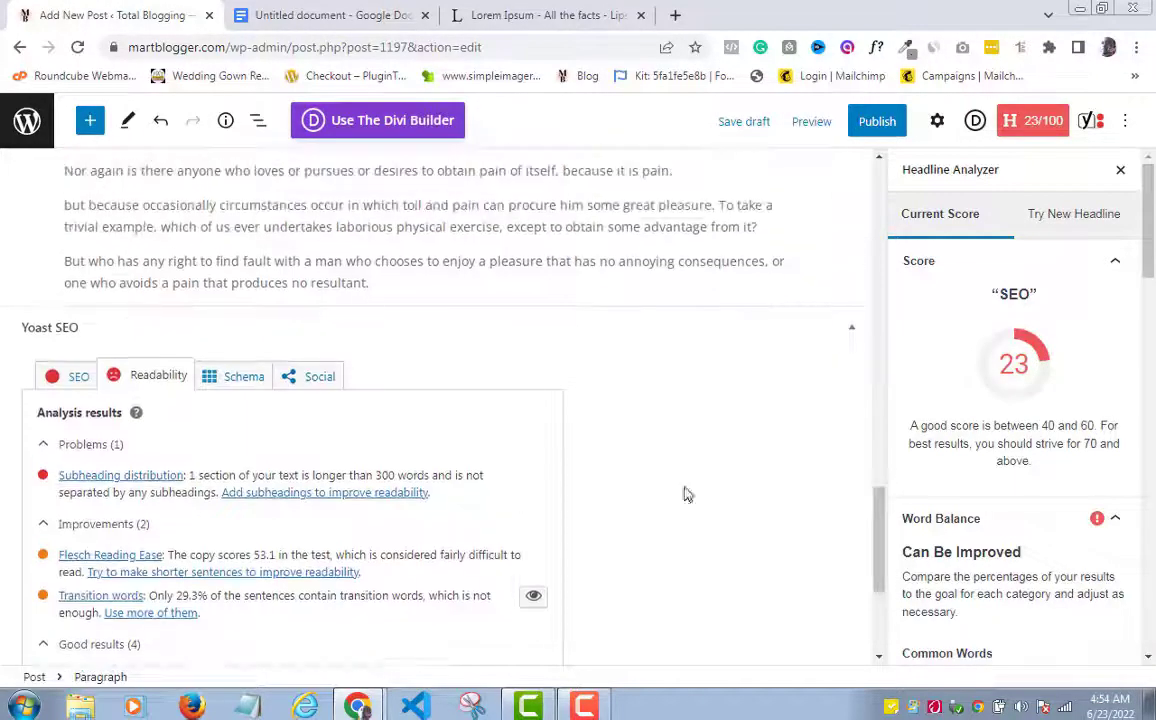
left_click_drag(70, 472, 377, 552)
scroll(873, 513, "down", 5)
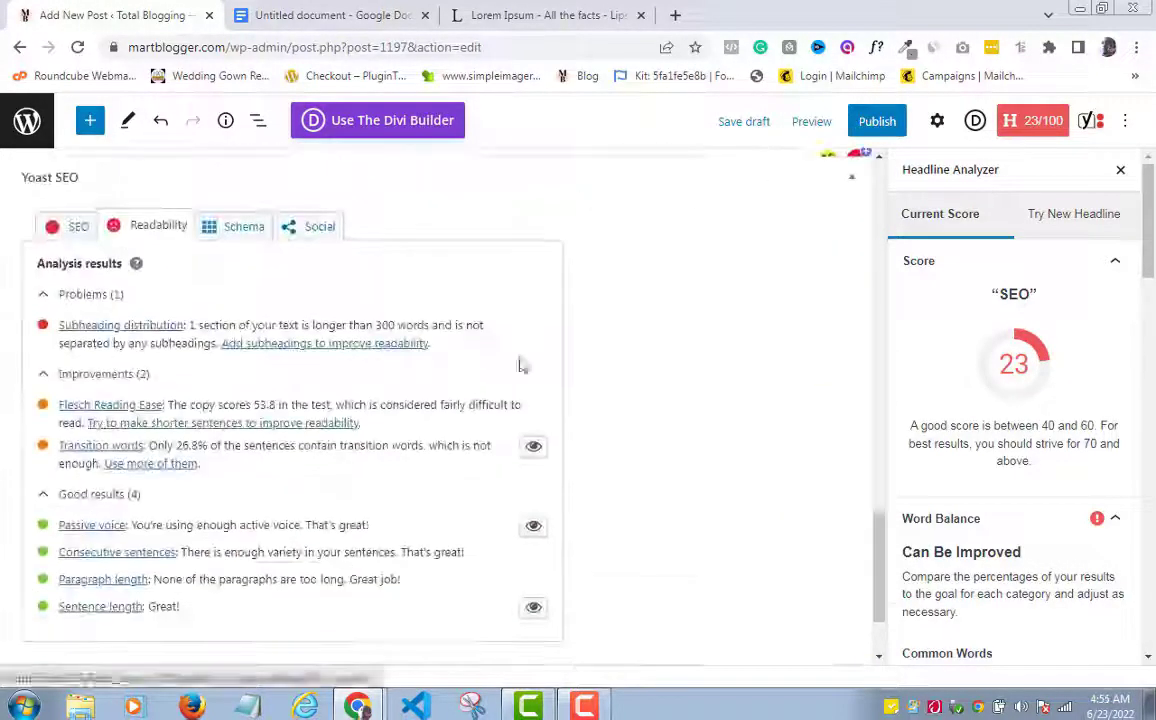
- Split the numbered list after the second optimization tip with an H2 heading, trying "Other Things" as its text
scroll(518, 362, "up", 8)
scroll(62, 444, "down", 6)
scroll(852, 286, "up", 10)
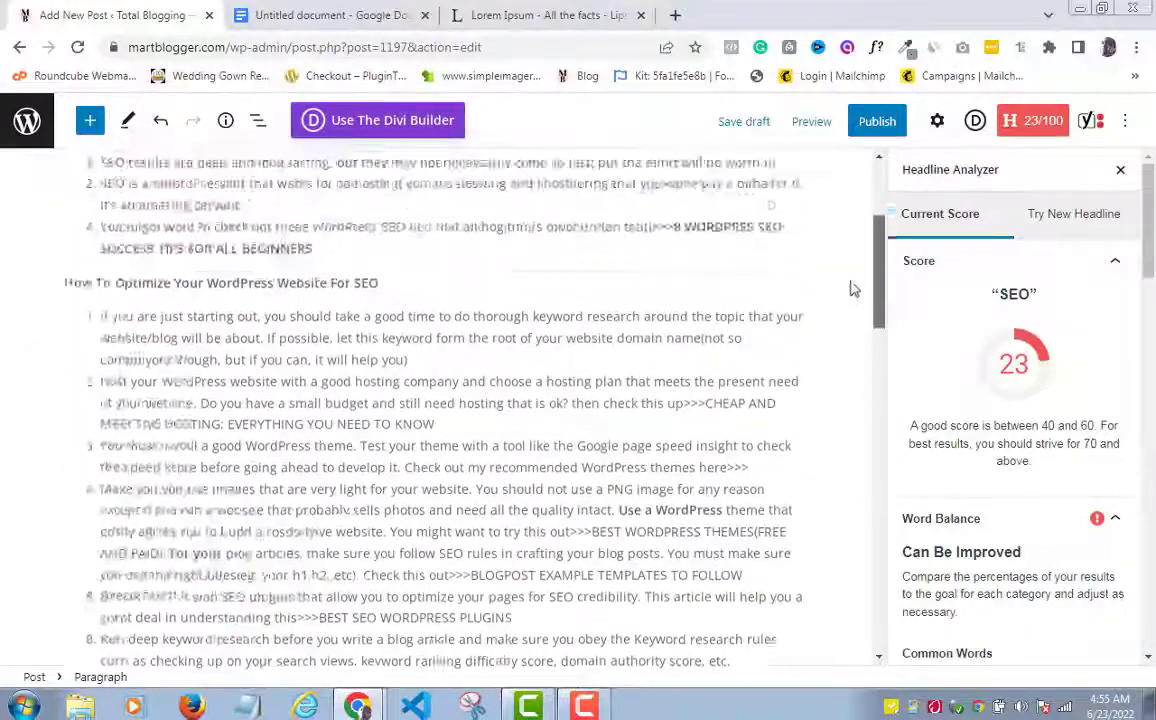
scroll(872, 356, "down", 10)
scroll(882, 505, "up", 10)
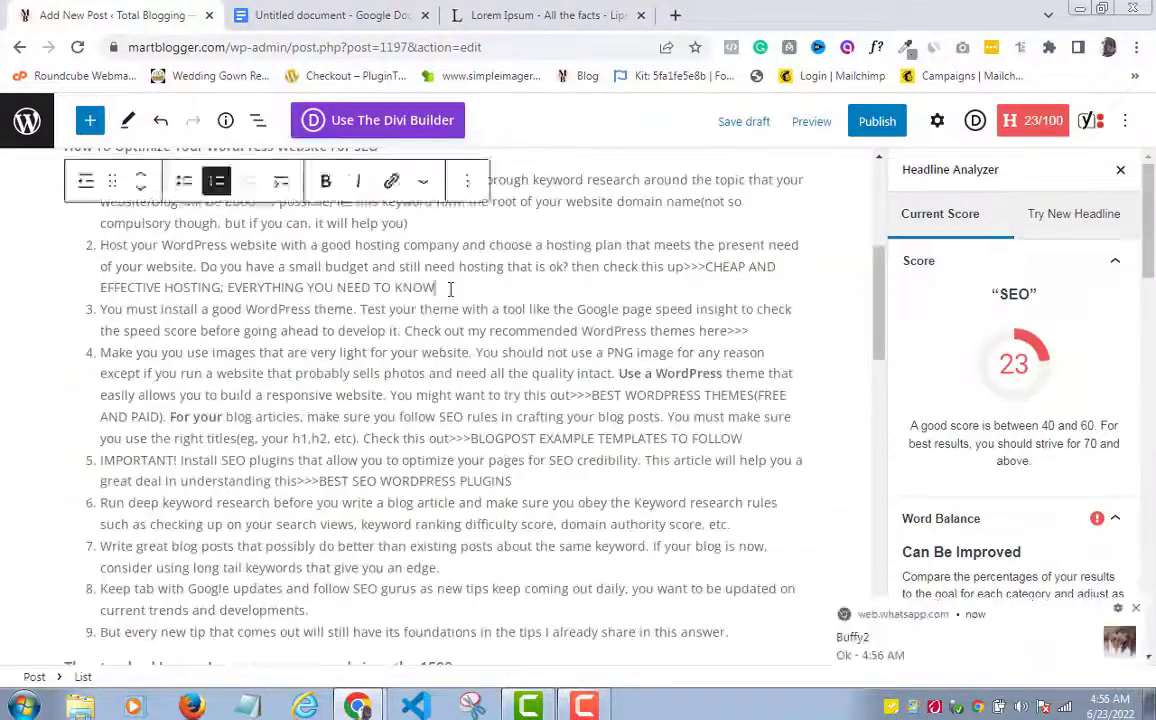
type("Other Things")
key("ctrl+z")
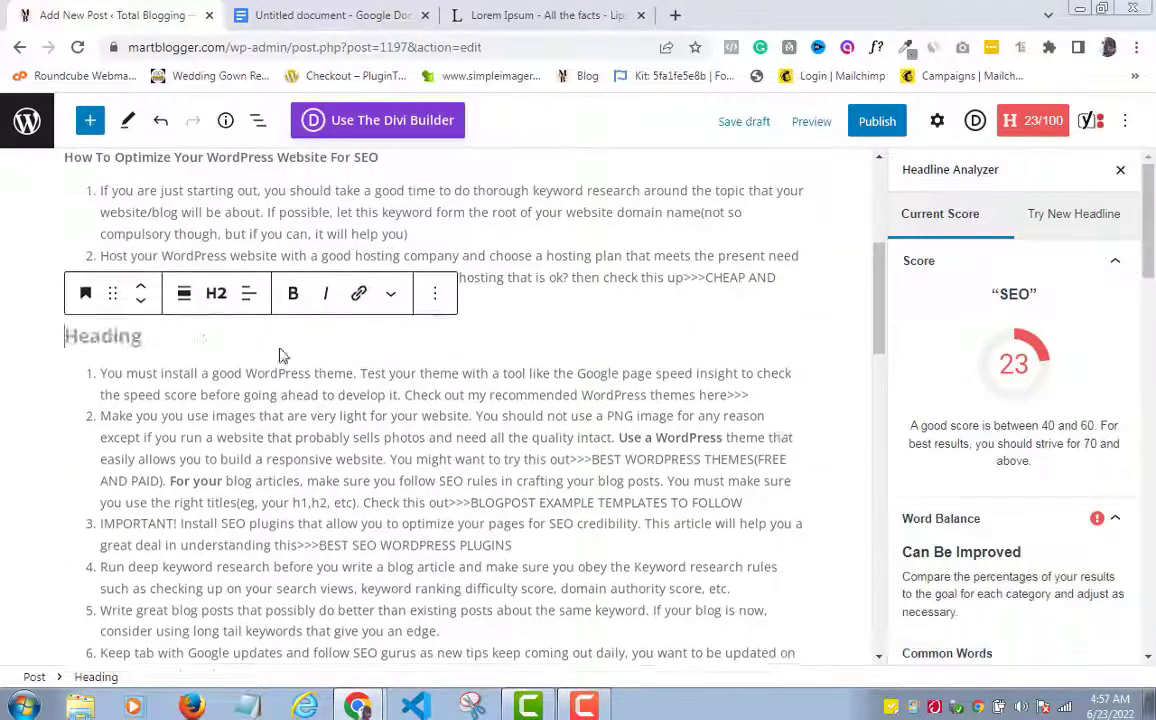
scroll(284, 354, "down", 10)
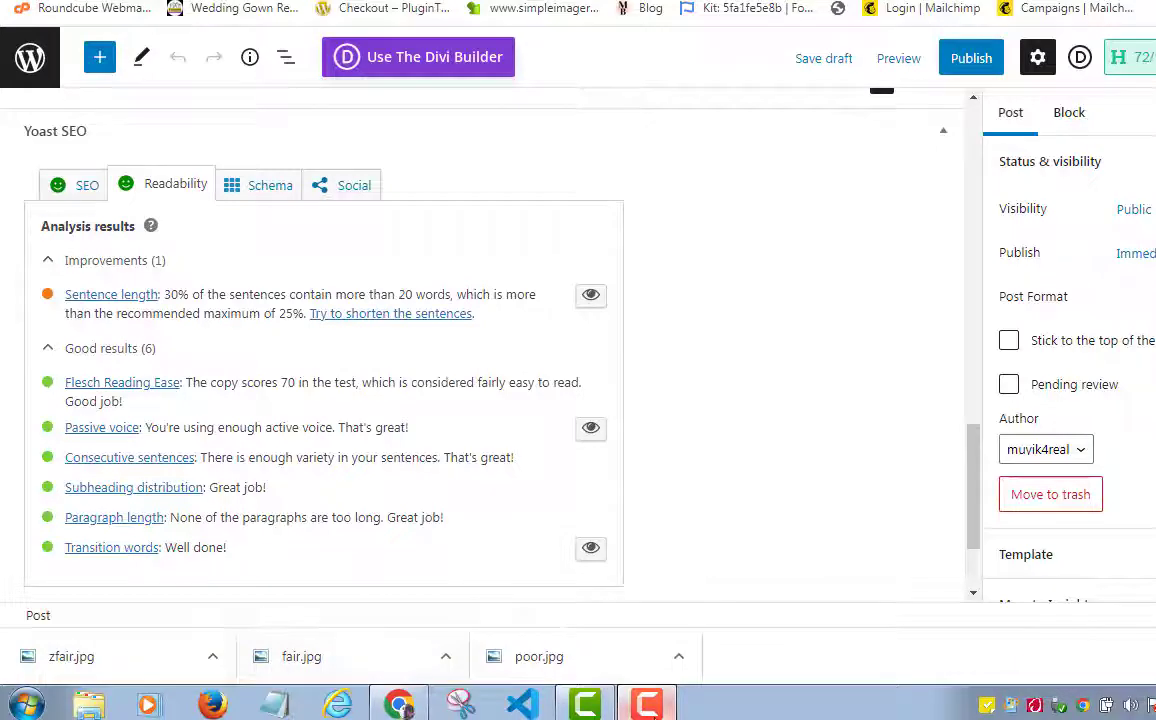
key("F9")
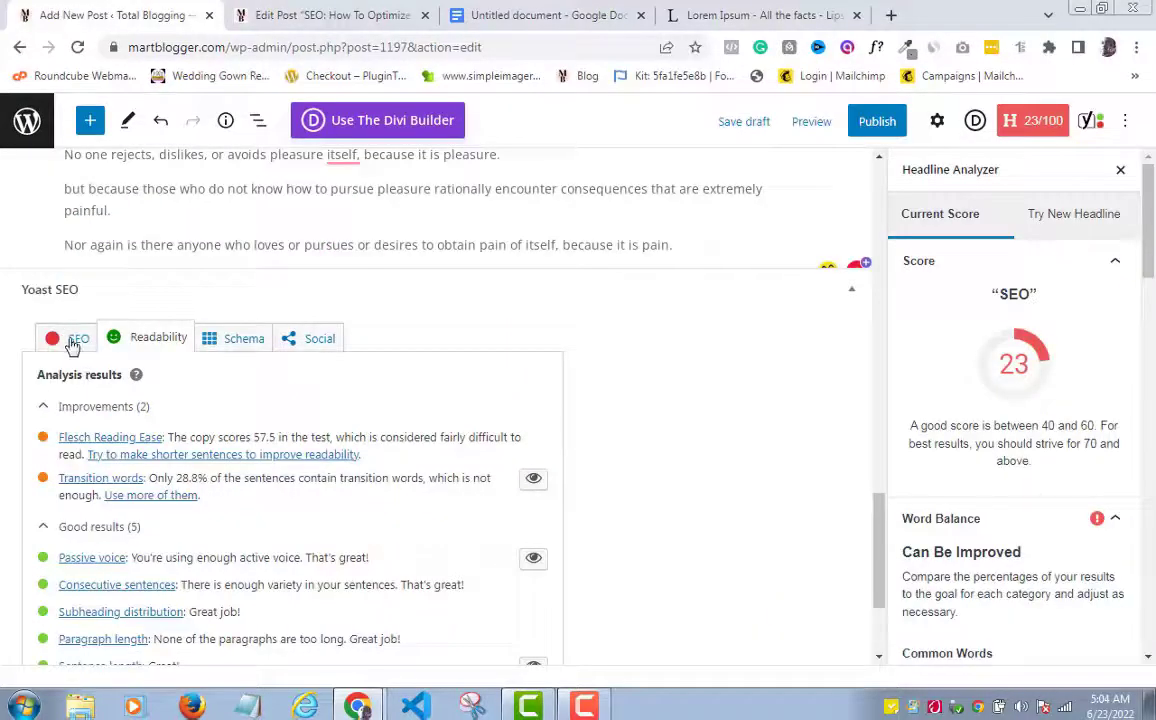
- Bring up Yoast's SEO section and delete everything from "The standard Lorem Ipsum passage, used since the 1500s" to the end of the post
left_click(71, 340)
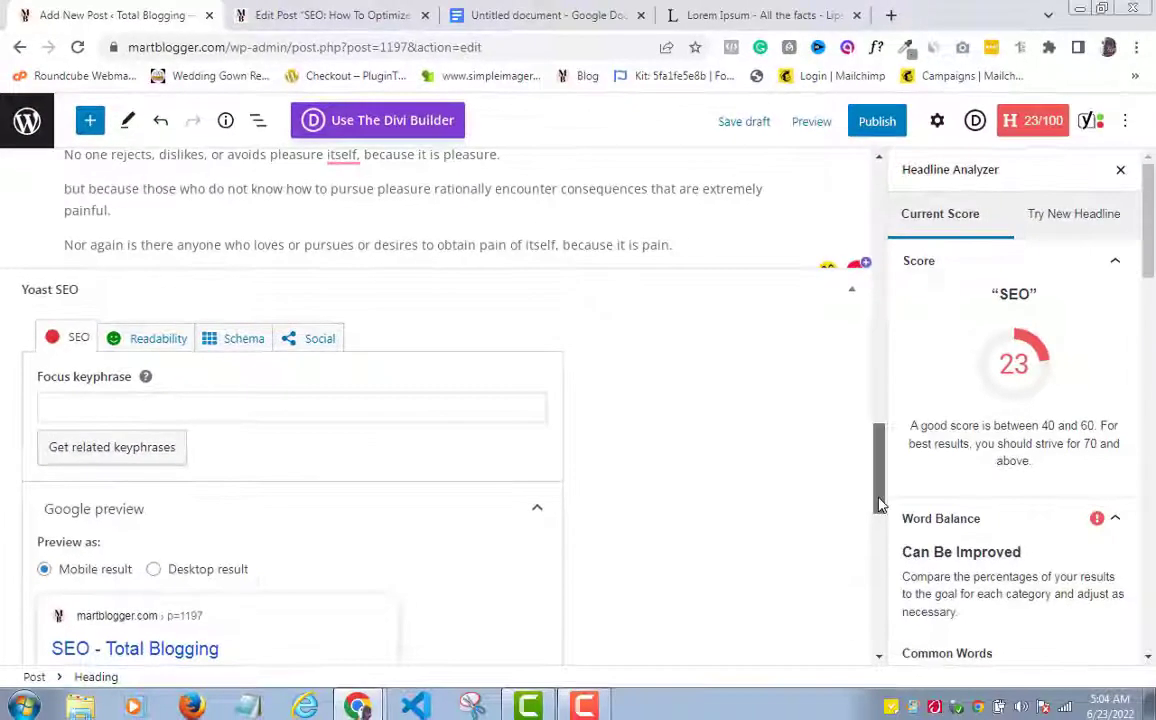
left_click_drag(880, 505, 858, 369)
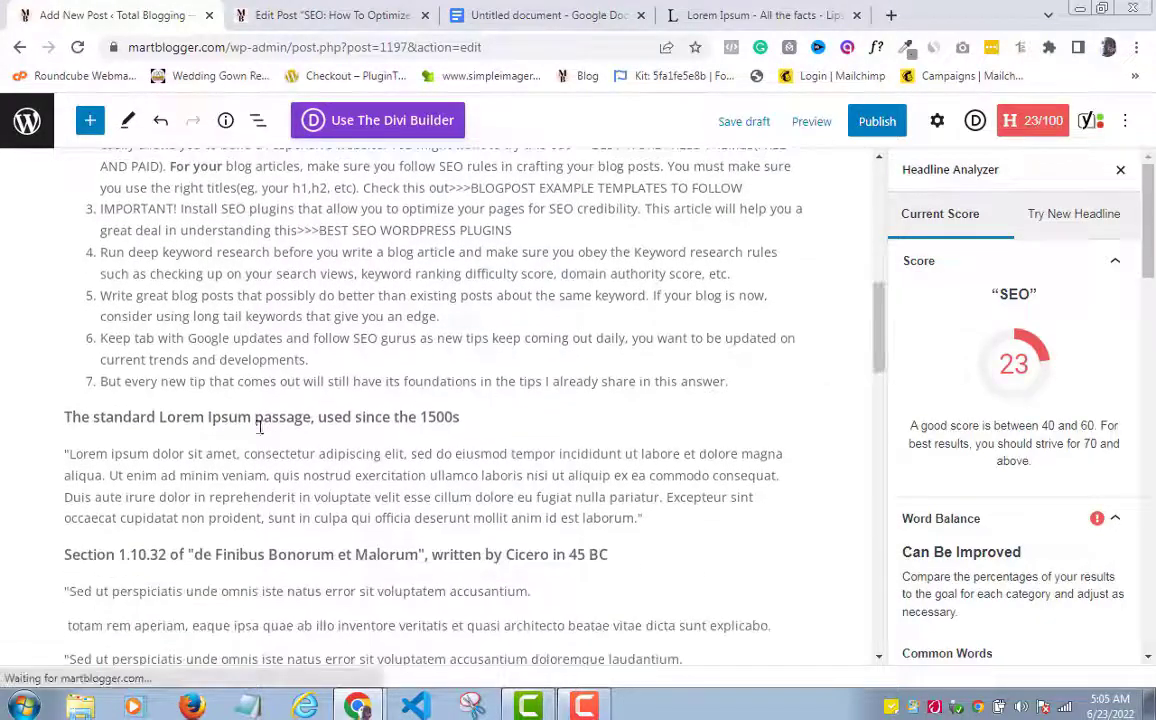
left_click(64, 416)
key("shift+Down")
key("shift+Down")
key("shift+Down")
key("shift+Down")
key("shift+Down")
key("shift+Down")
key("shift+Down")
key("shift+Down")
key("shift+Down")
key("shift+Down")
key("shift+Down")
key("shift+Down")
key("shift+Down")
key("shift+Down")
key("shift+Down")
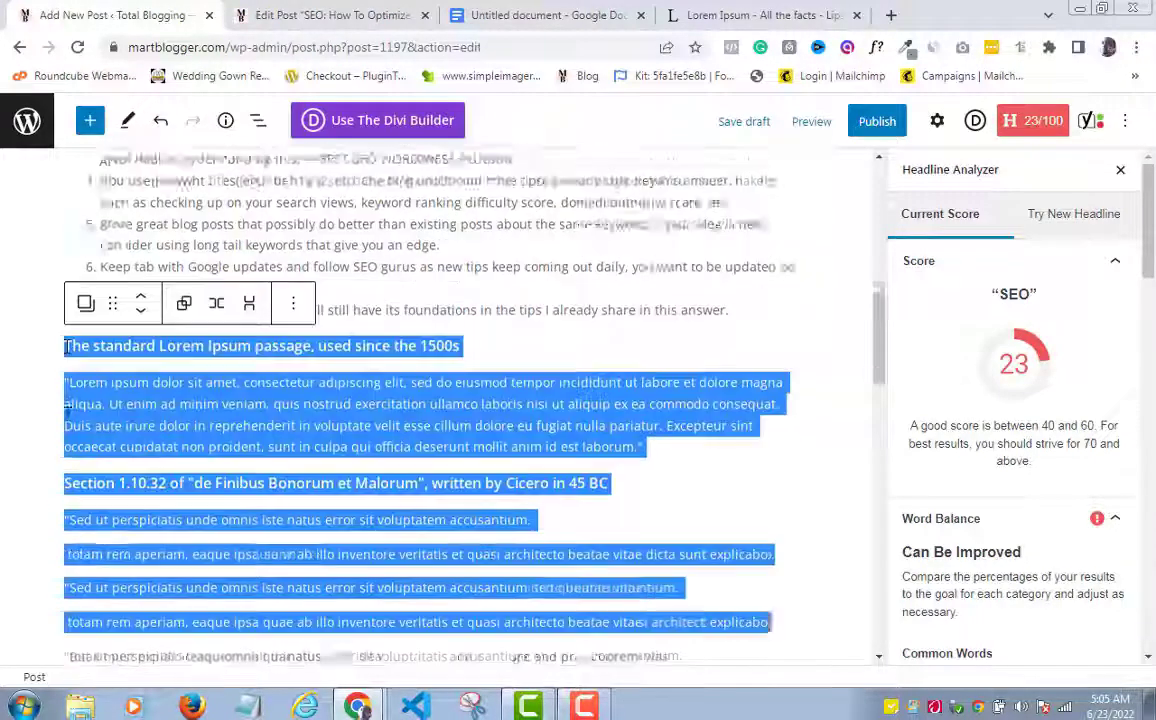
key("BackSpace")
key("shift+Down")
key("shift+Down")
key("shift+Down")
key("shift+Down")
key("shift+Down")
key("BackSpace")
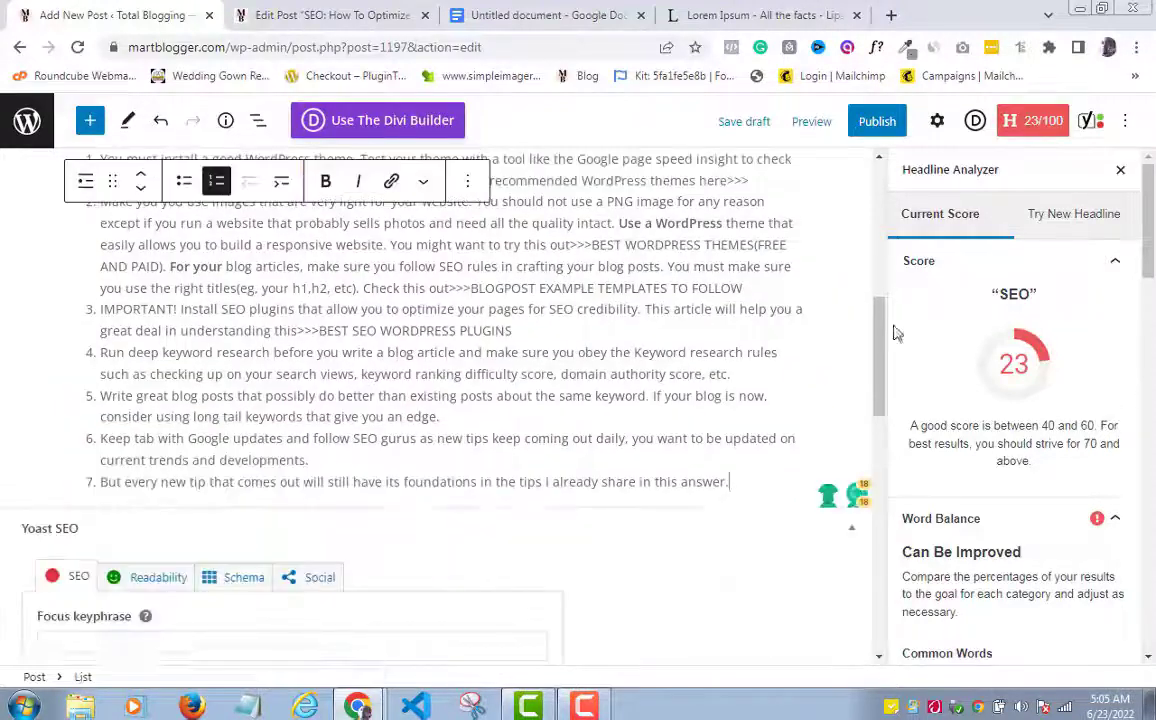
- Set the post's focus keyphrase to "SEO" in the Yoast SEO settings
scroll(883, 383, "down", 2)
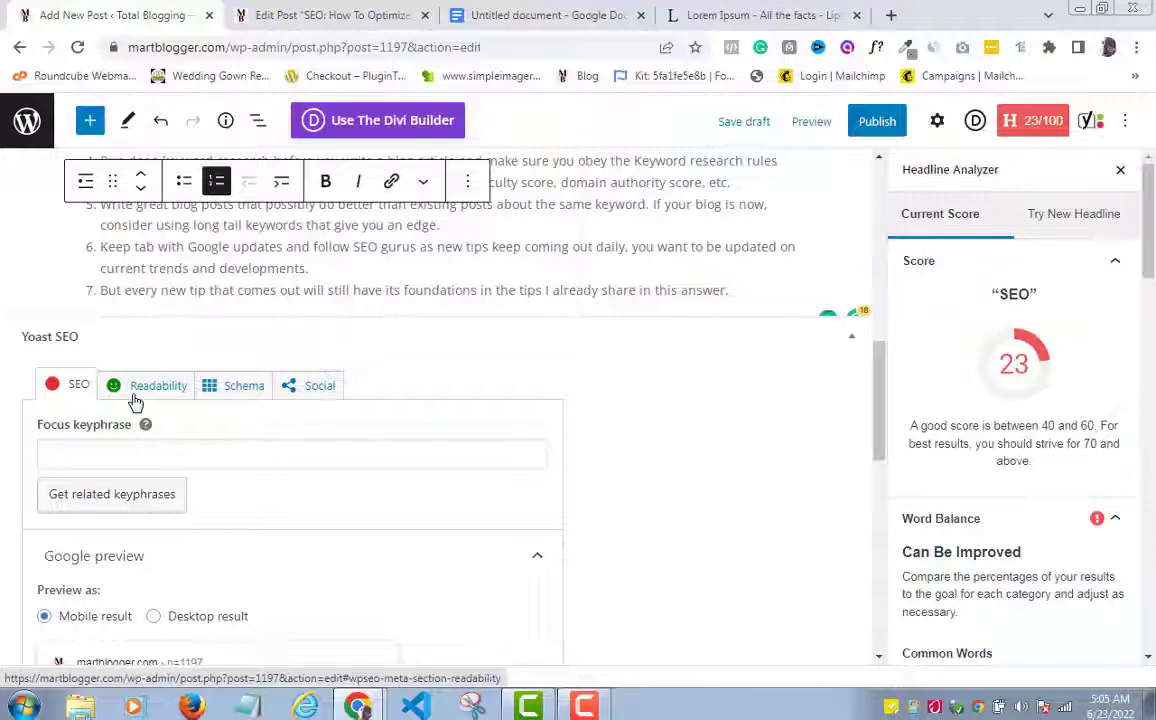
left_click(116, 452)
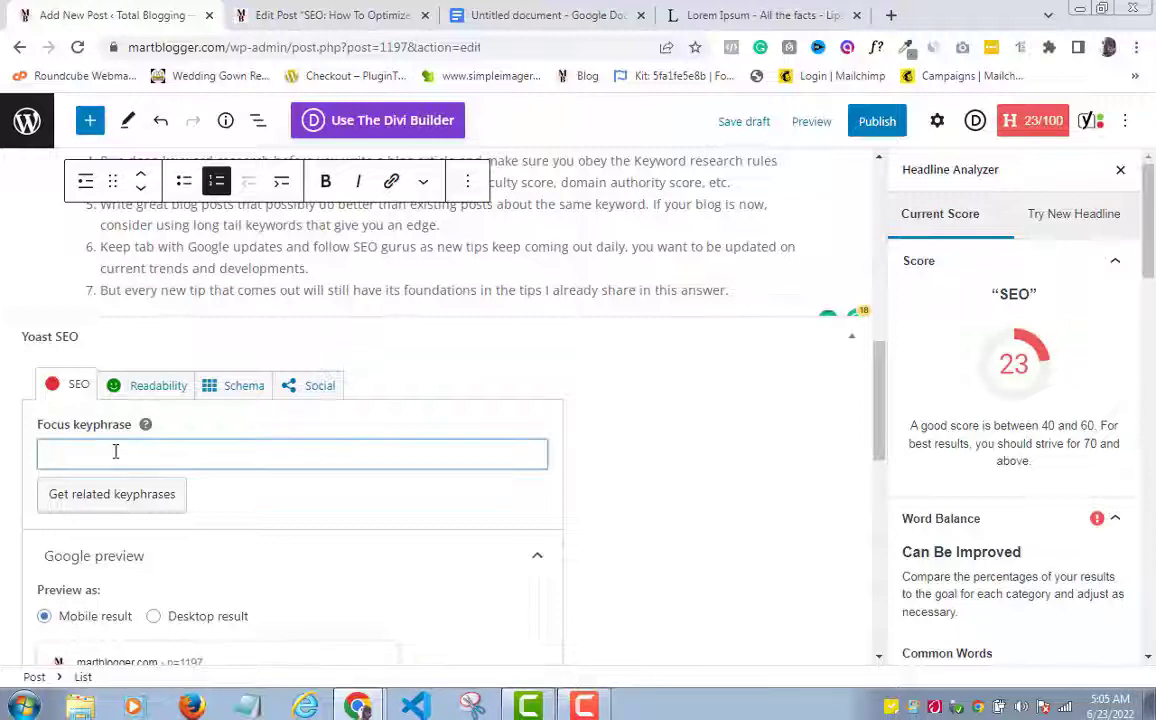
type("s")
key("BackSpace")
type("SEO")
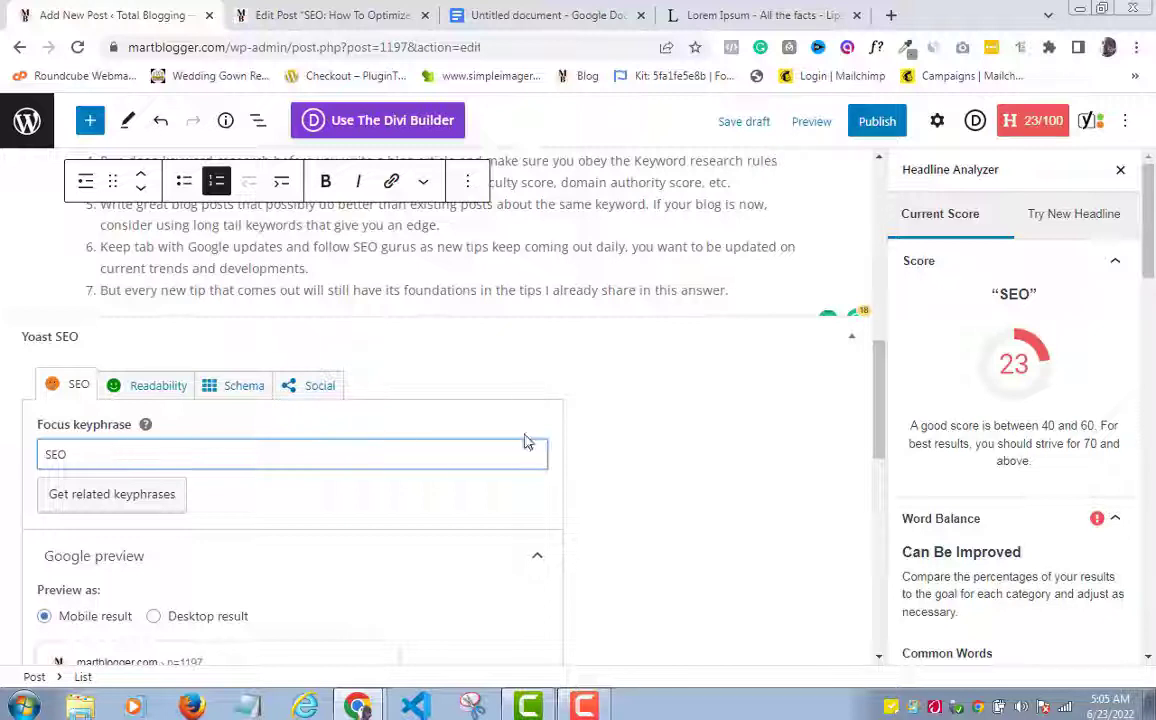
- Retitle the post "SEO: How To Optimize Your Blog Post Like A Pro" and rerun the headline analysis
left_click(880, 370)
left_click_drag(880, 370, 878, 430)
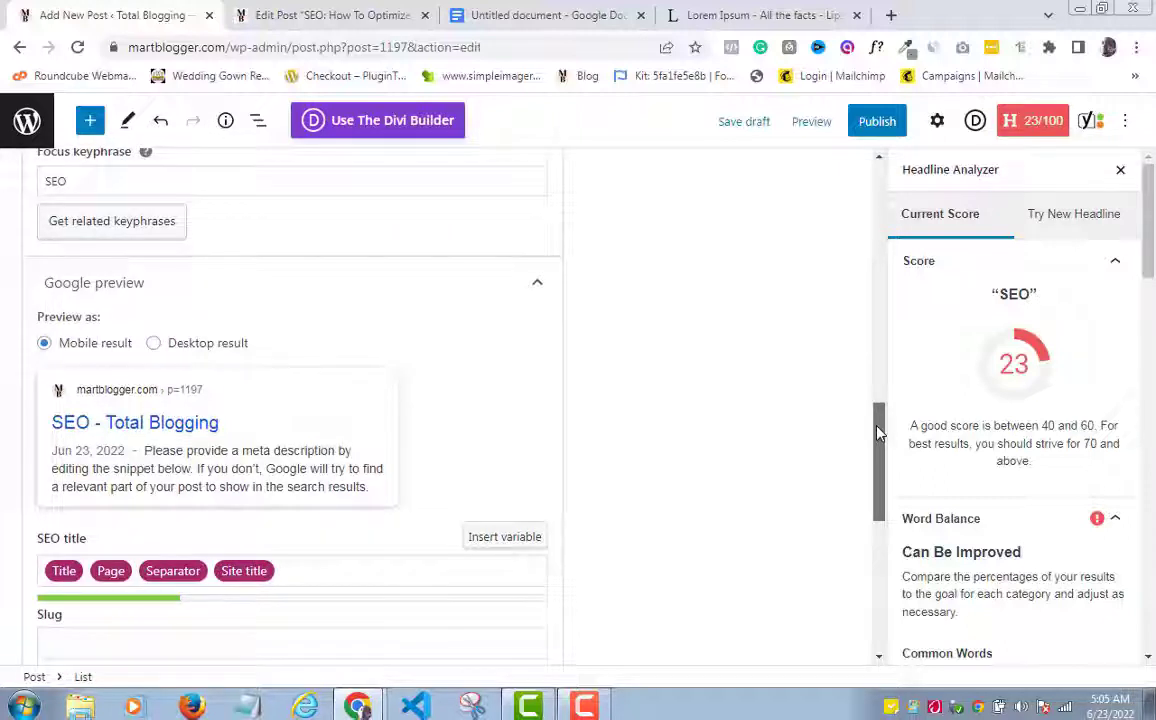
left_click_drag(878, 430, 869, 481)
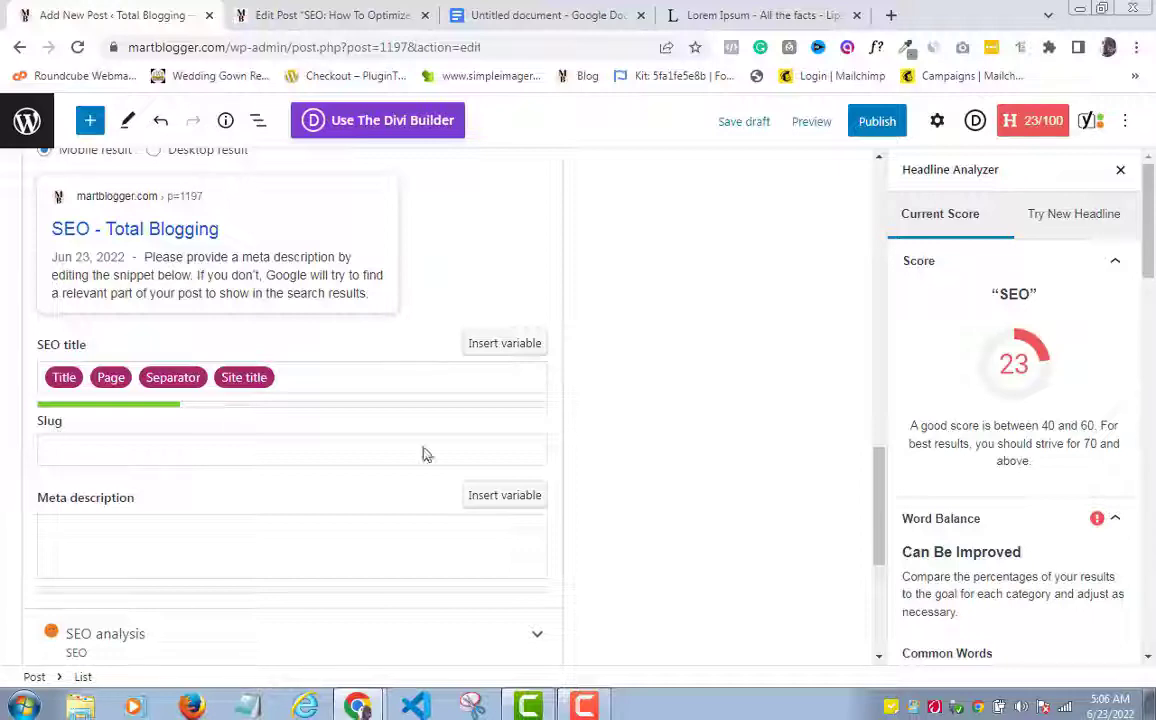
left_click_drag(877, 534, 888, 185)
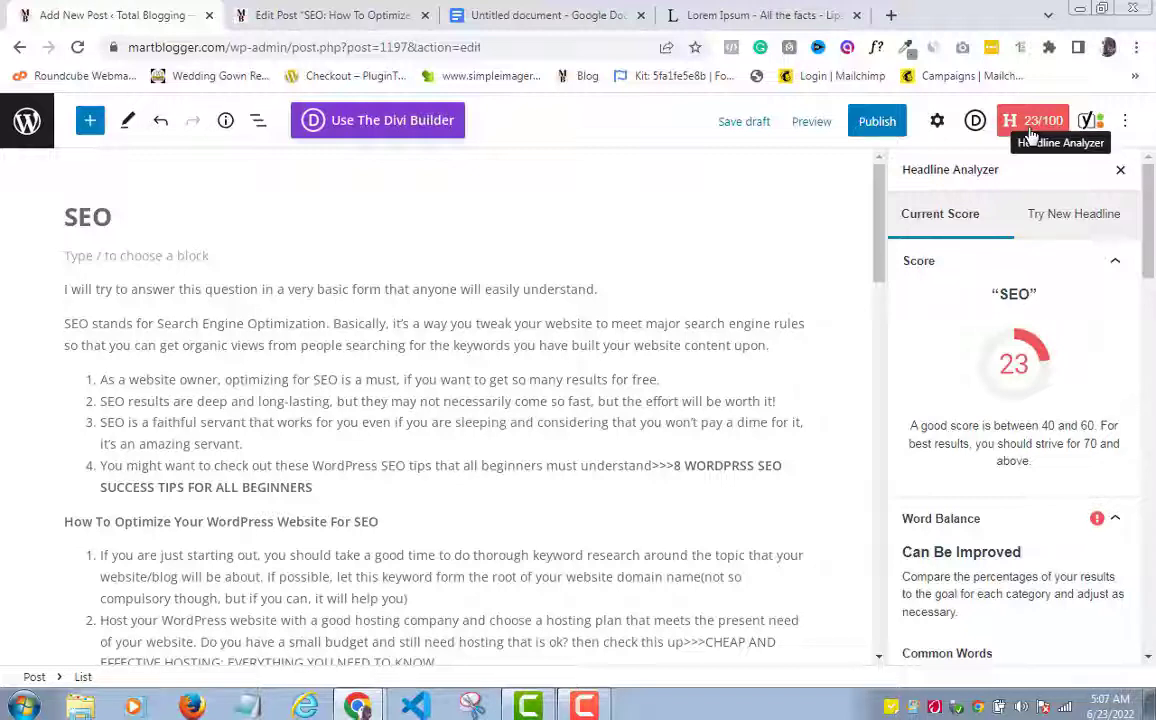
left_click(587, 709)
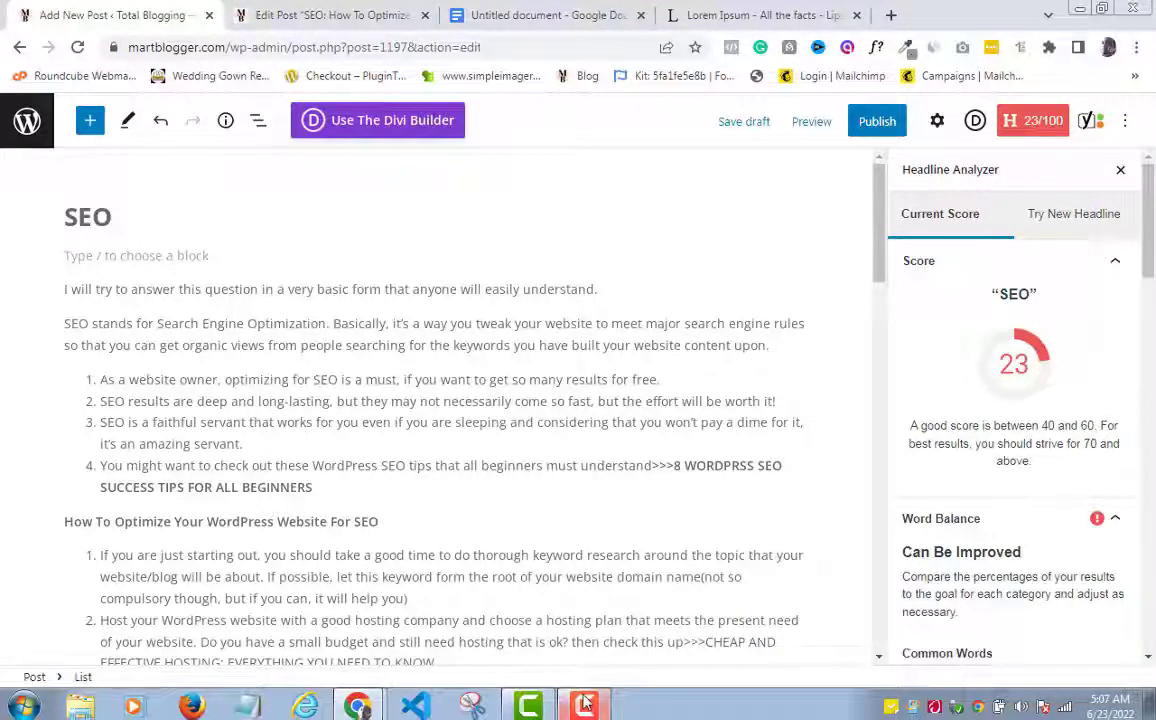
left_click_drag(112, 217, 66, 220)
type("SEO: How To Optimize Your Blog Post Like A Pro")
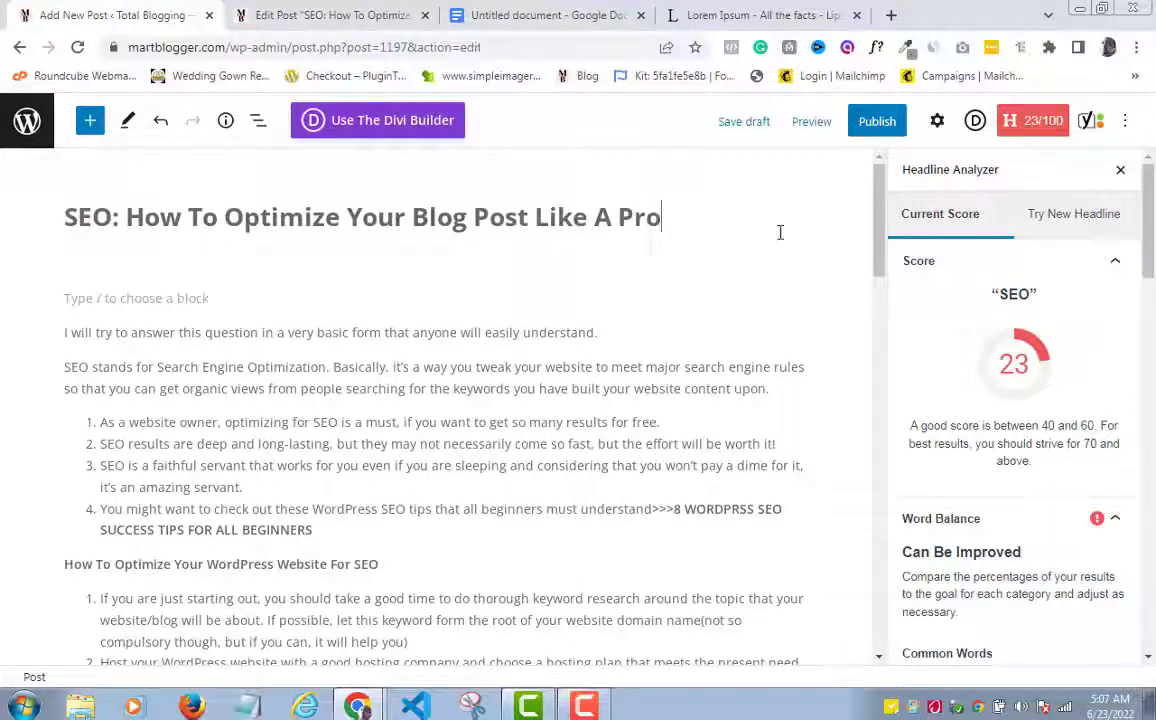
left_click(1032, 128)
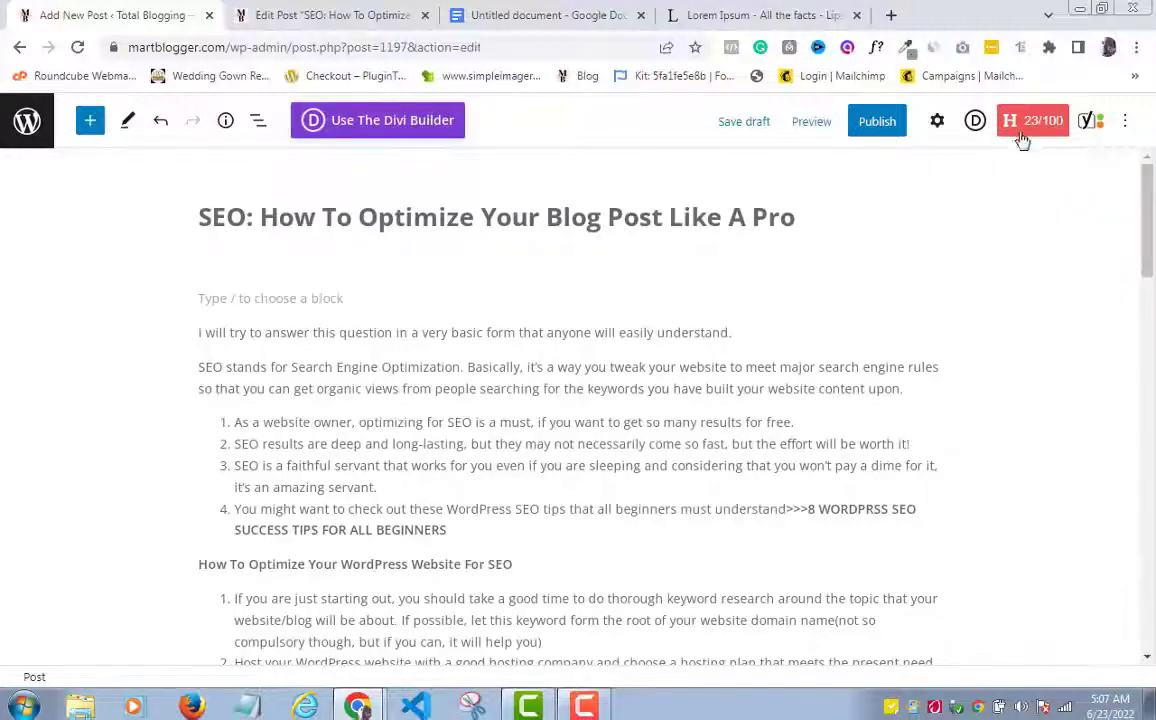
left_click(1028, 128)
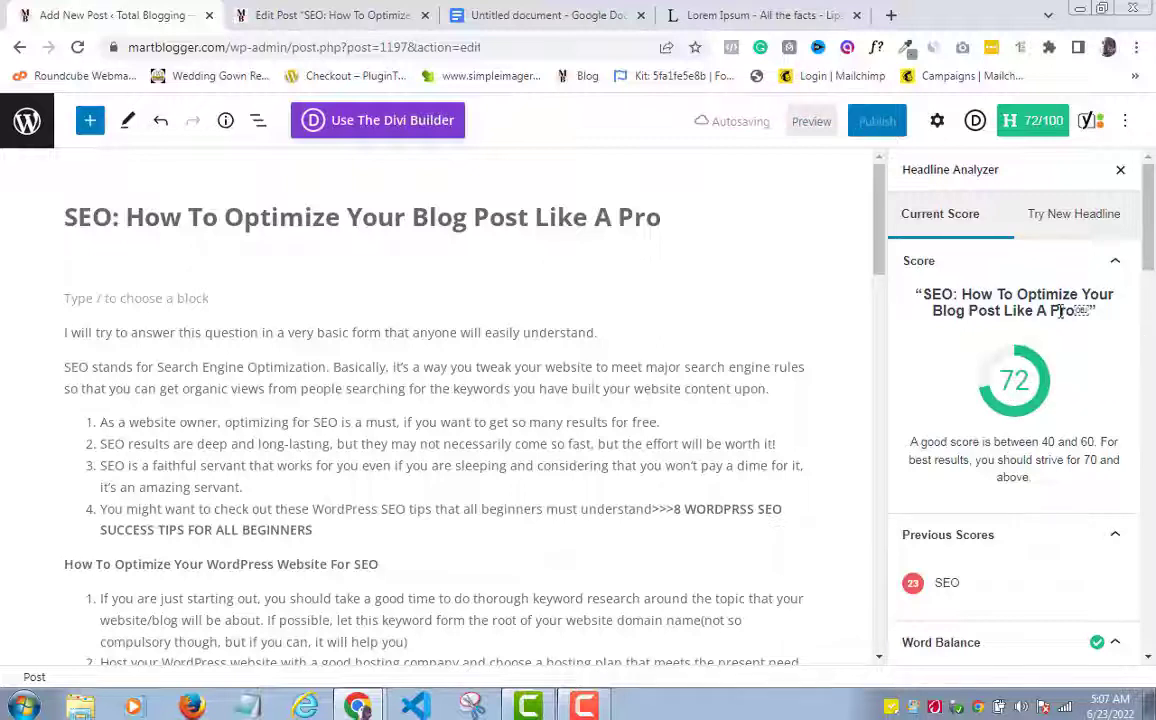
- Enter "How to optimize seo of your blog post" as the slug in the Yoast search preview settings
left_click_drag(880, 220, 862, 524)
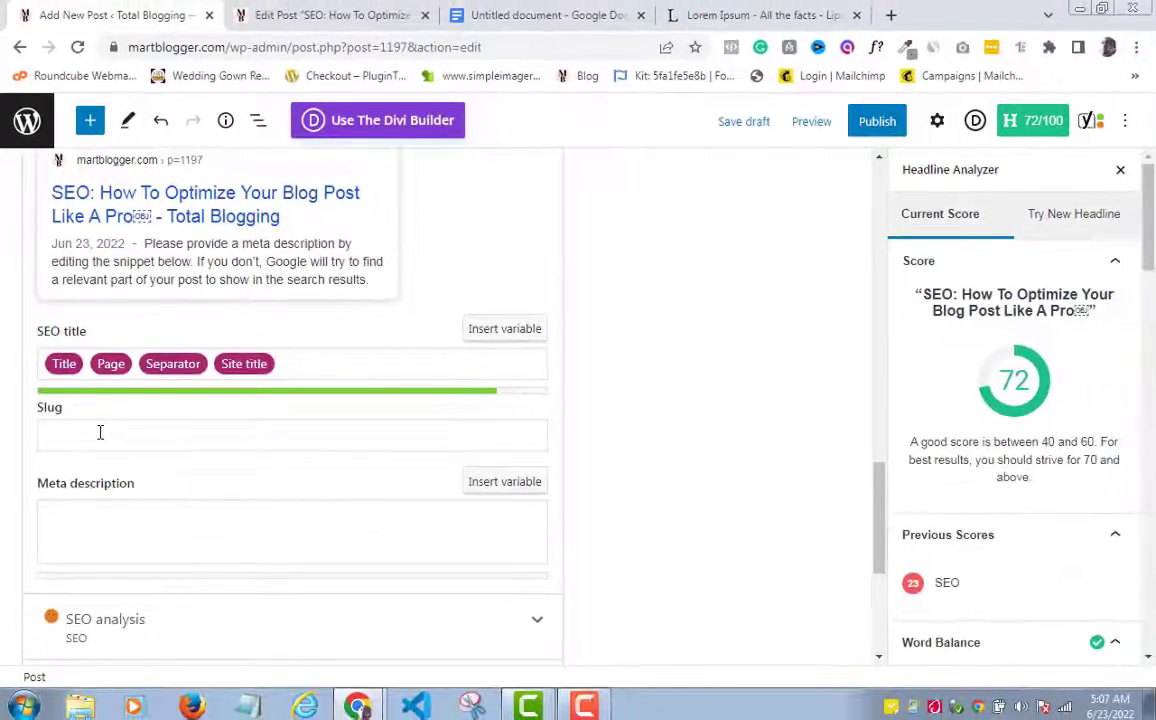
left_click(100, 432)
type("How to optimize seo of your blog post")
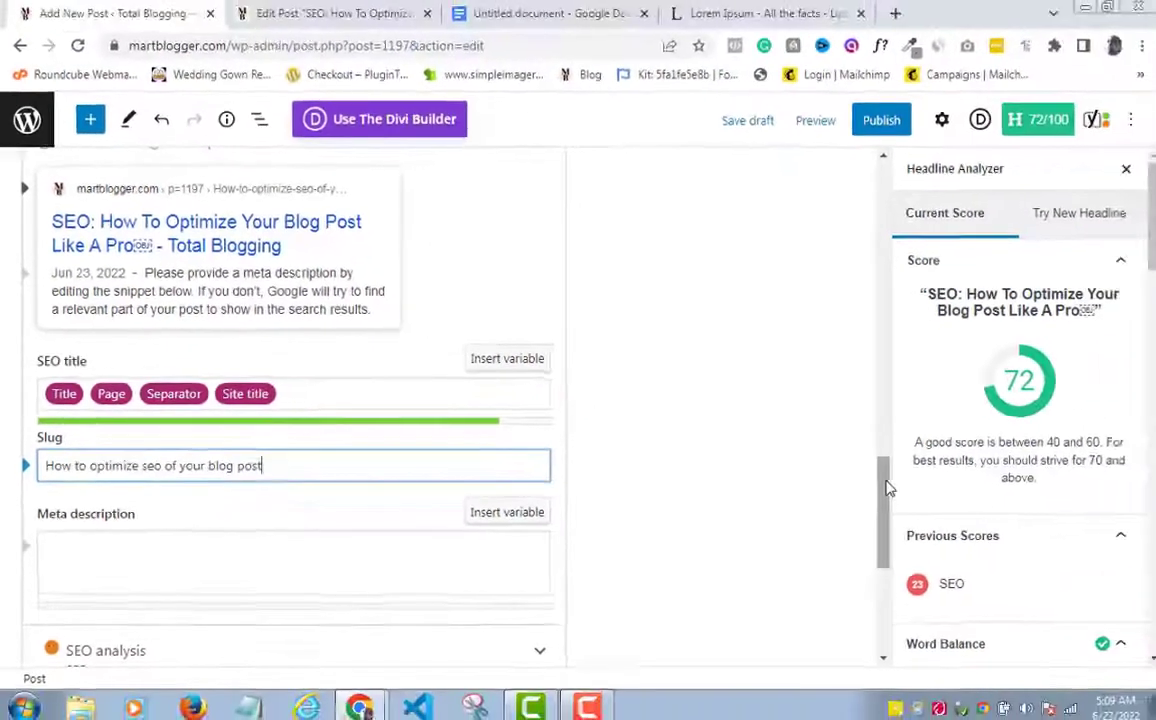
- Write a meta description about 10 tips to optimize a blog article for SEO, ending "fix all SEO issues that will affect your blog articles."
scroll(1100, 545, "down", 1)
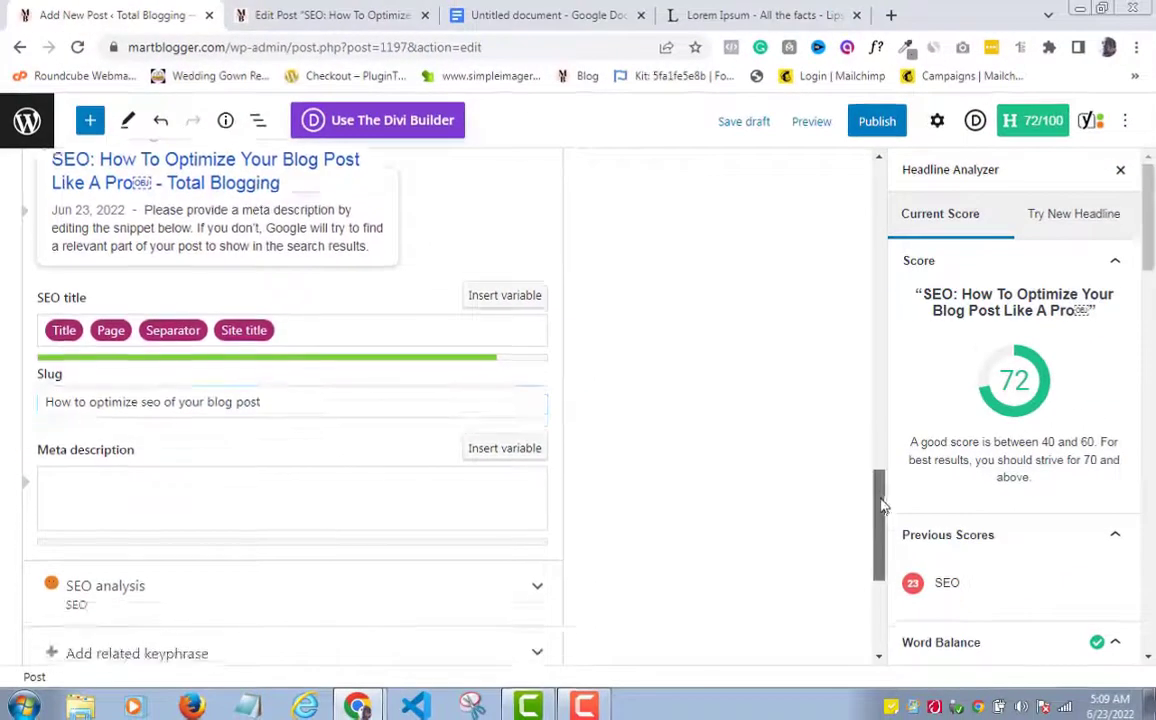
scroll(881, 506, "down", 1)
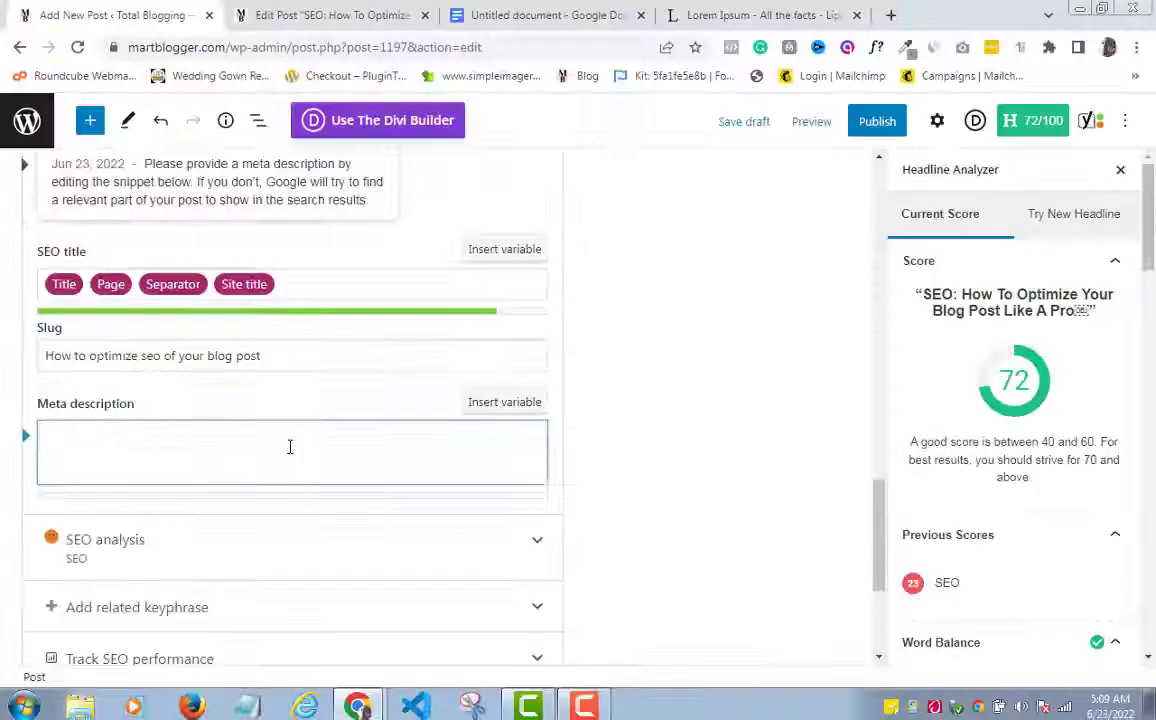
left_click(450, 610)
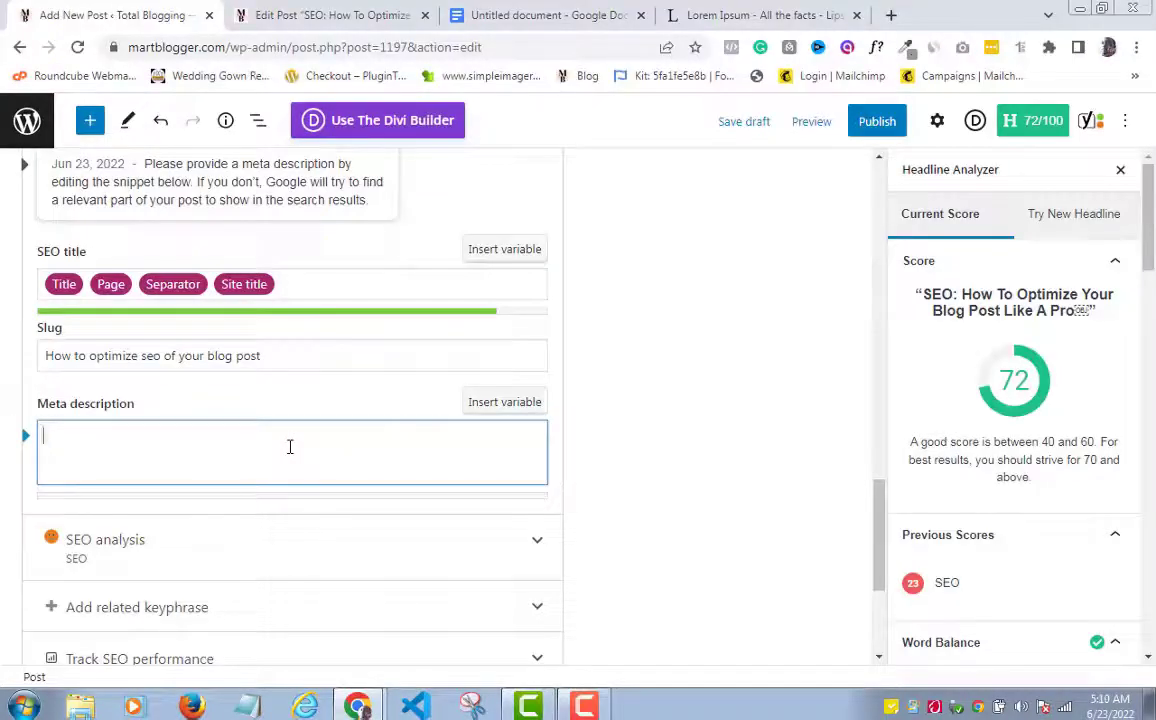
type("SEO: These 10 tips are all that you need to optimize your blog article for SEO optimization. Use the check here to fix all SEO issues that will affect your blog articles.")
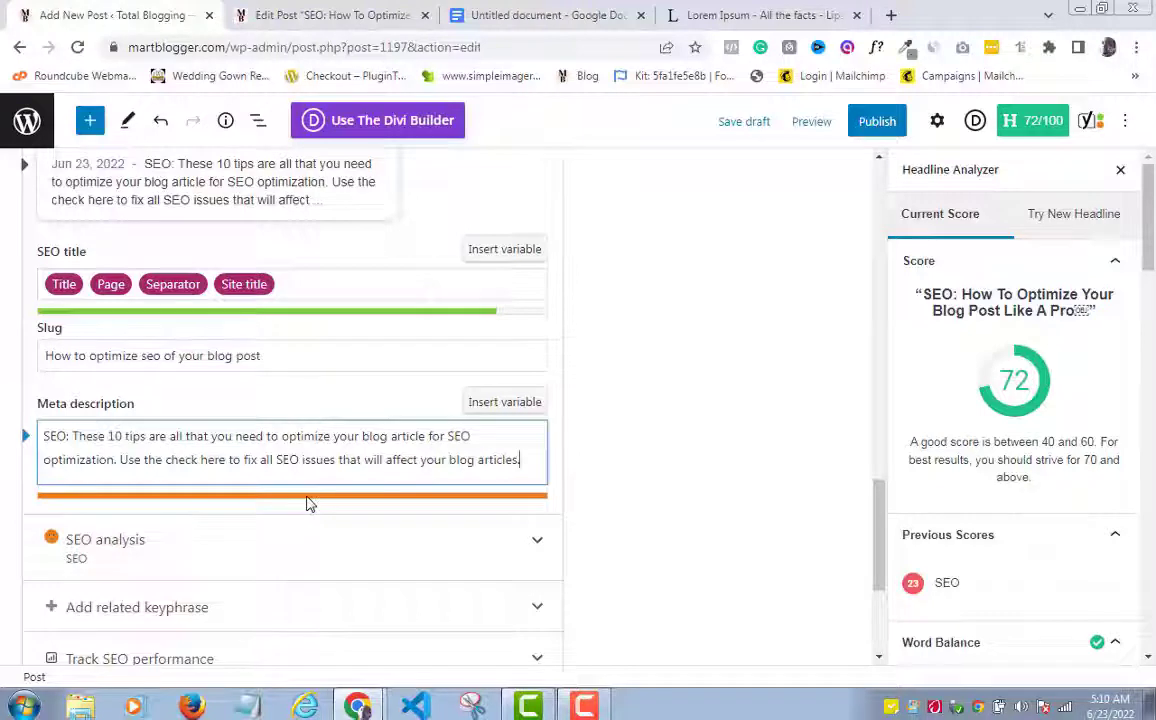
- Shorten the meta description by cutting "that will affect your blog articles" so it ends with "Use the check here to fix all SEO issues."
key("ctrl+a")
type("SEO: These 10 tips are all that you need")
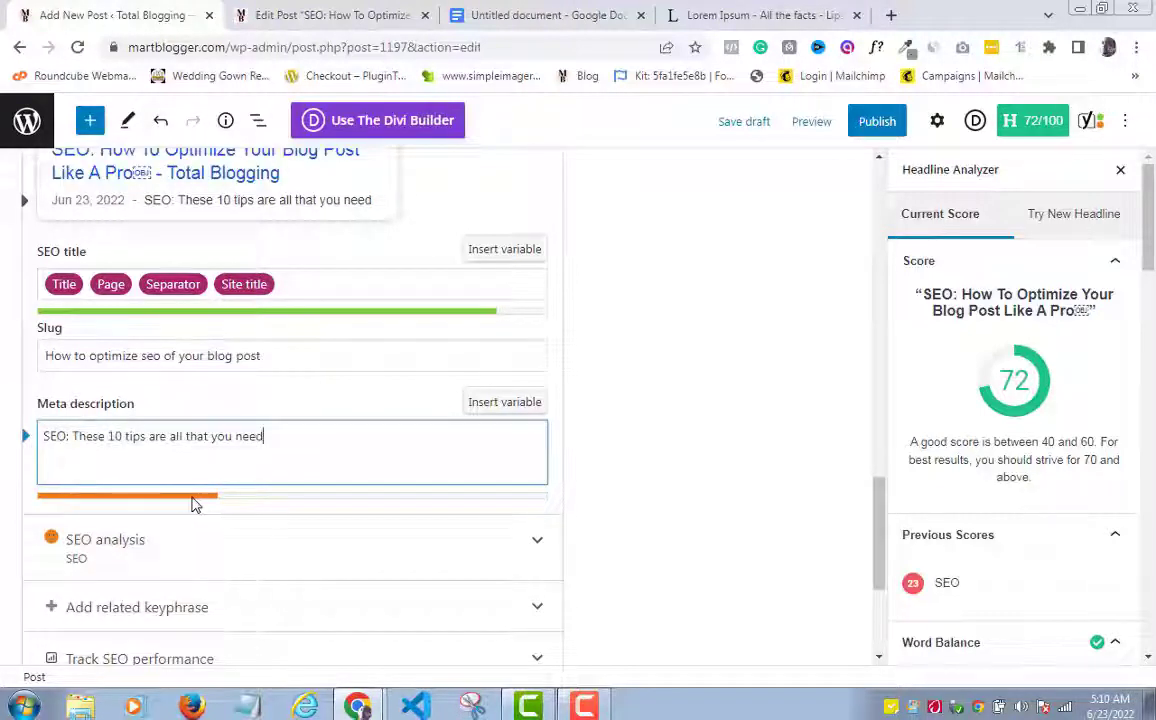
left_click_drag(264, 436, 45, 436)
type("SEO: These 10 tips are all that you need to optimize your blog article for SEO optimization. Use the check here to fix all SEO issues")
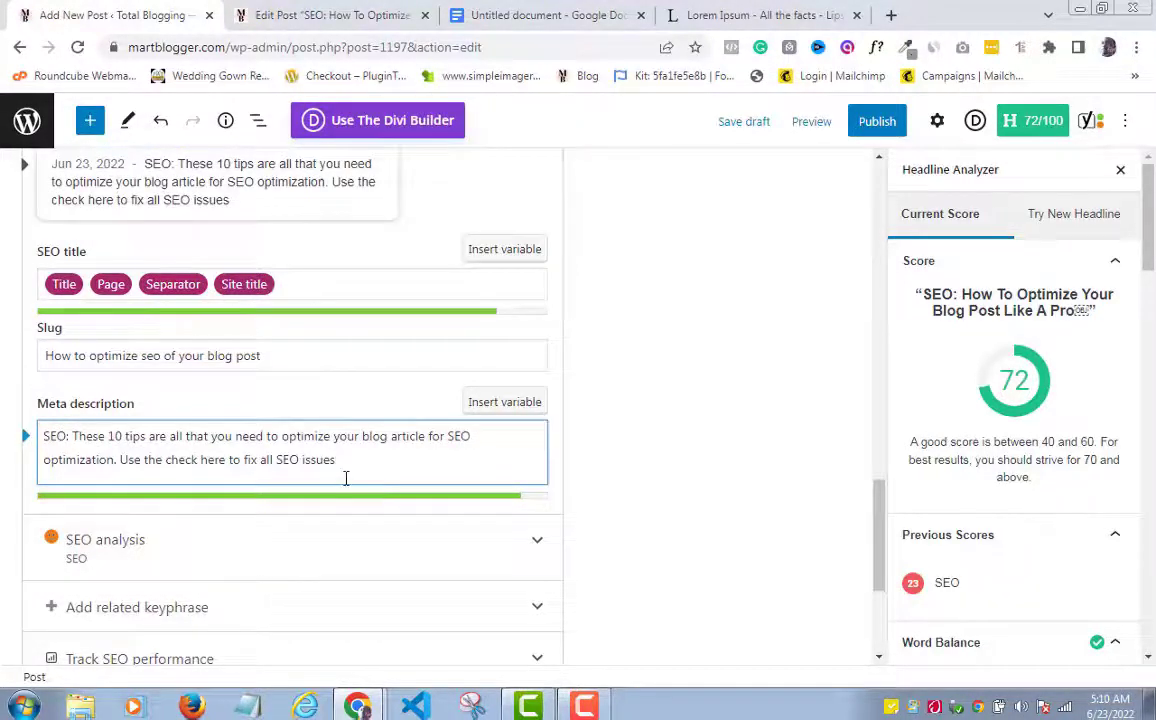
type(".")
- Expand the SEO analysis for the keyphrase and examine the problems it lists
scroll(866, 535, "down", 2)
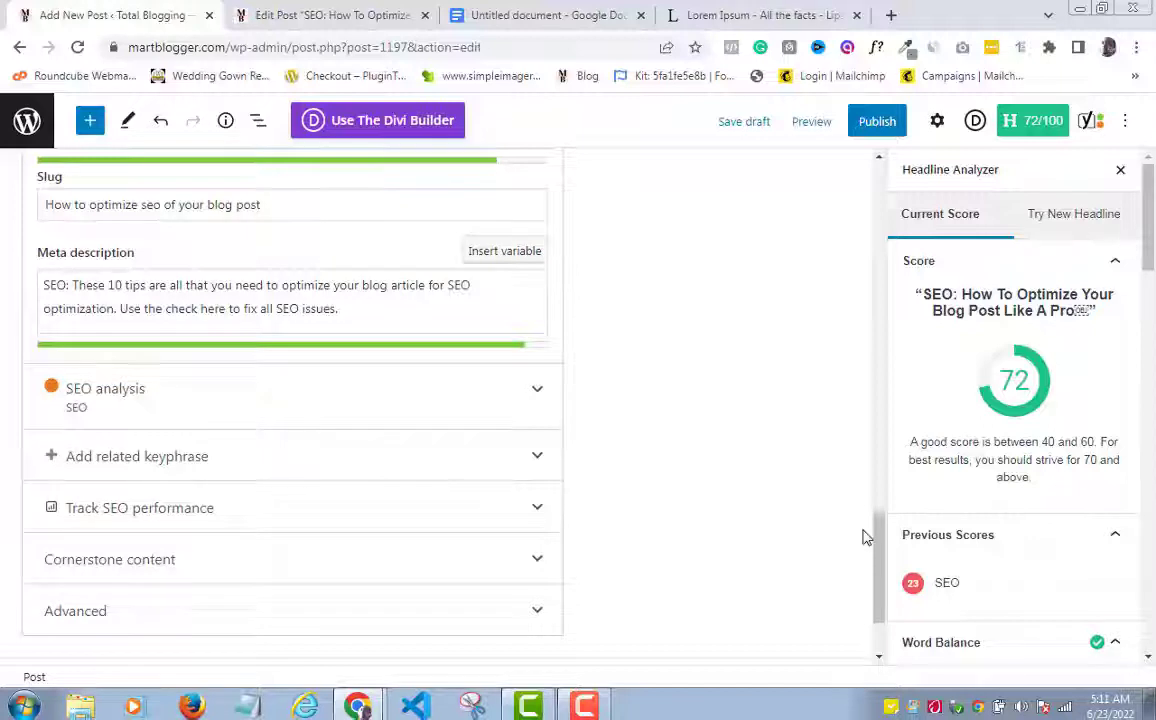
left_click(535, 398)
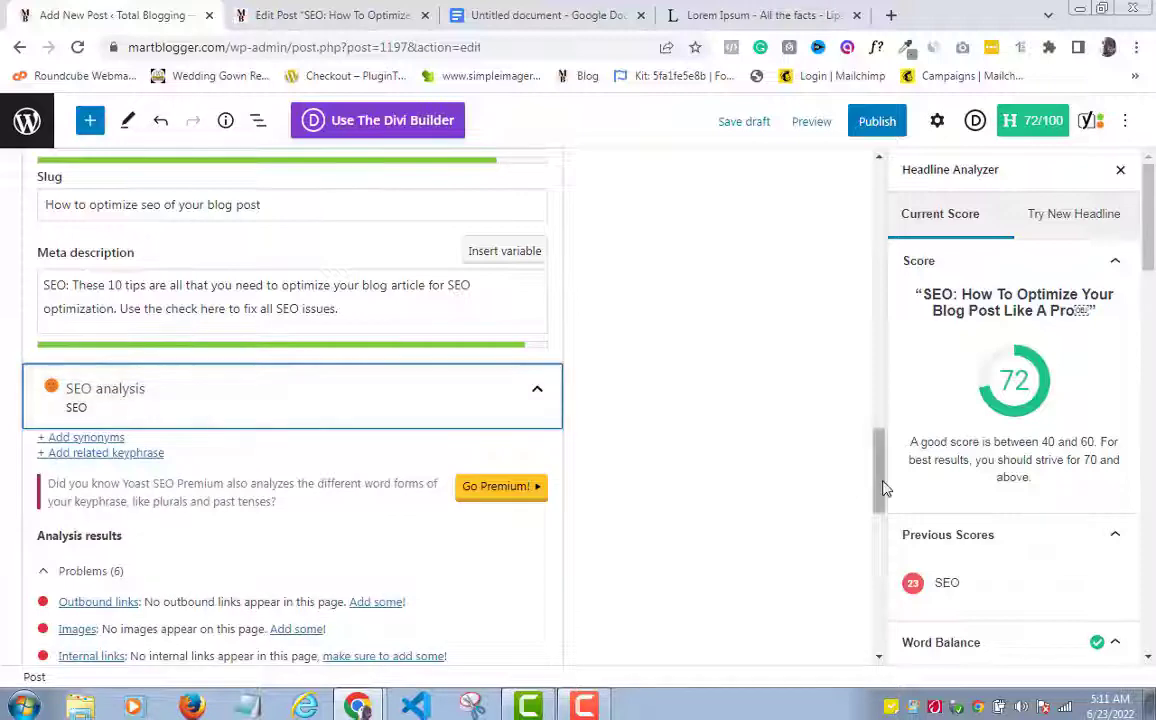
left_click_drag(874, 458, 879, 487)
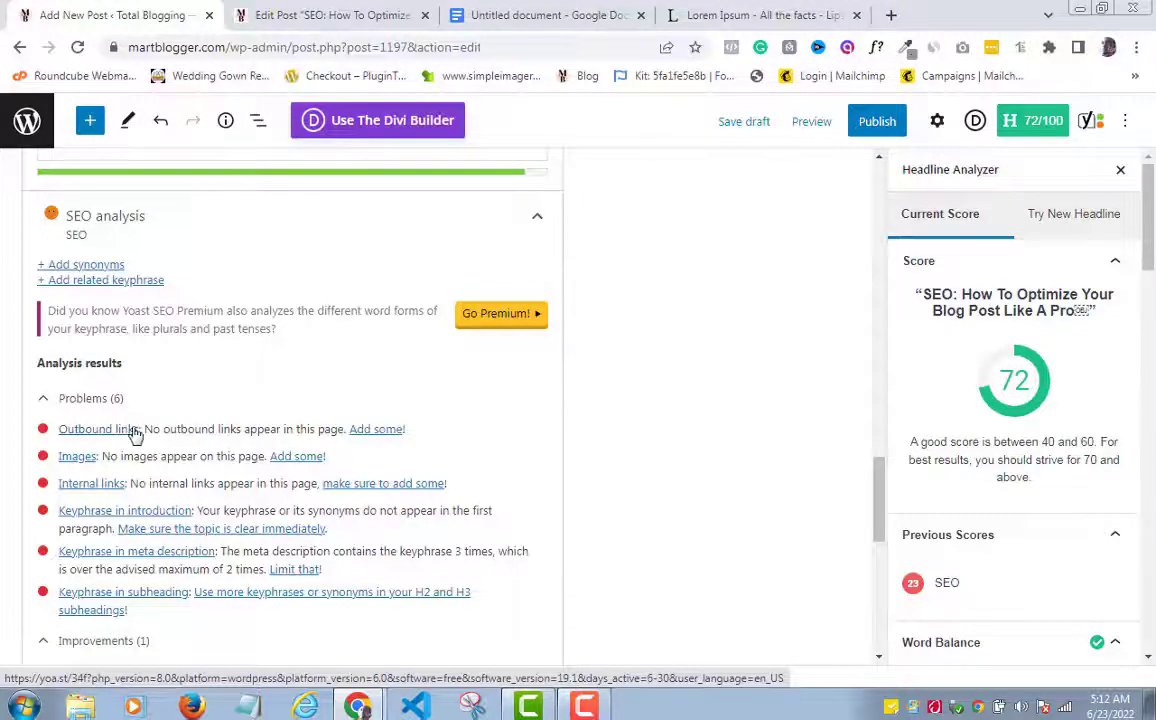
scroll(493, 416, "up", 15)
left_click_drag(226, 358, 338, 358)
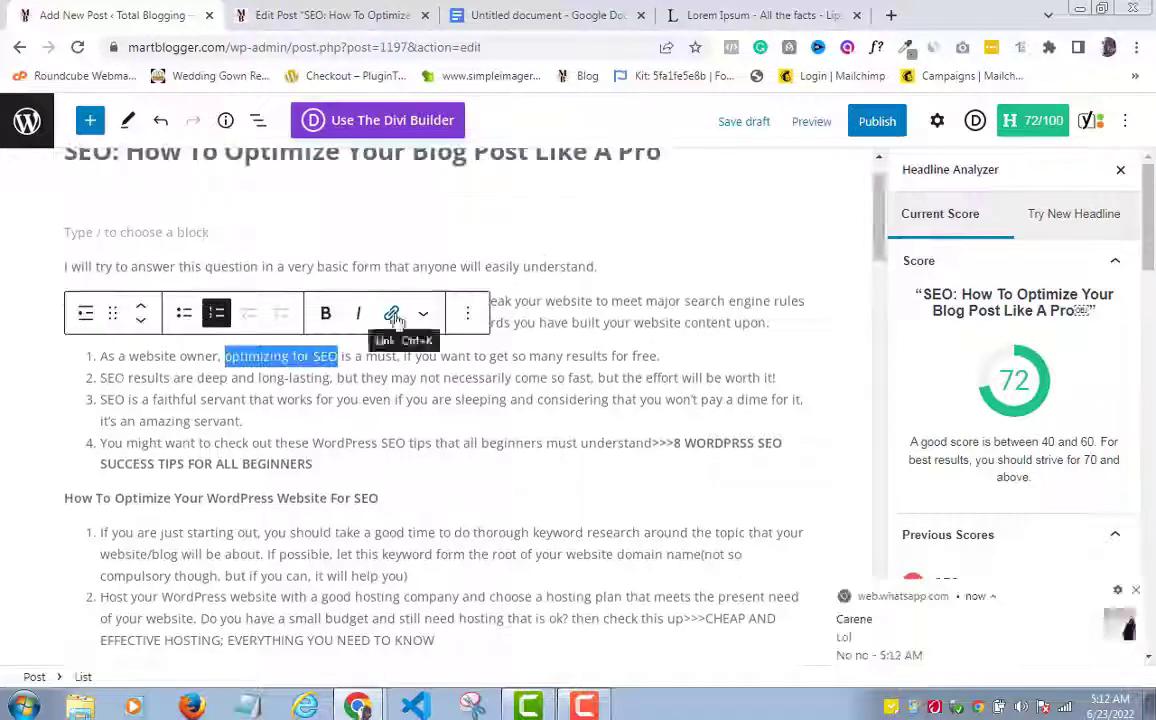
left_click(391, 316)
left_click(289, 413)
type("www.ubersuggest.com")
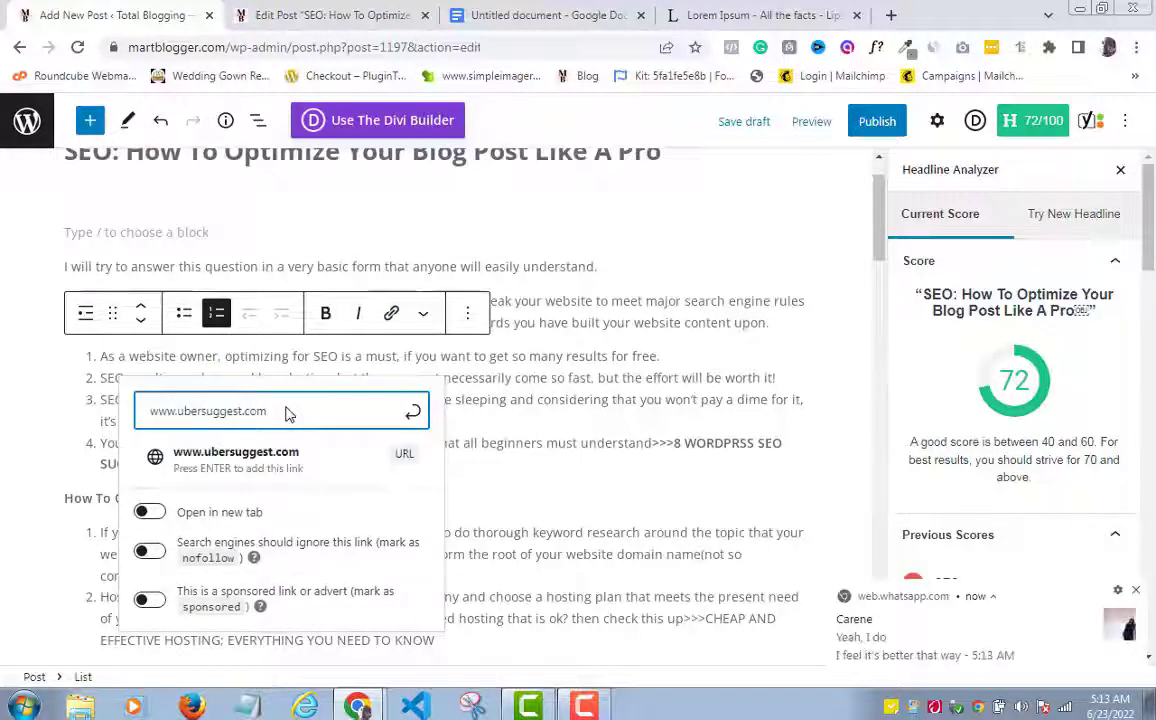
left_click(348, 454)
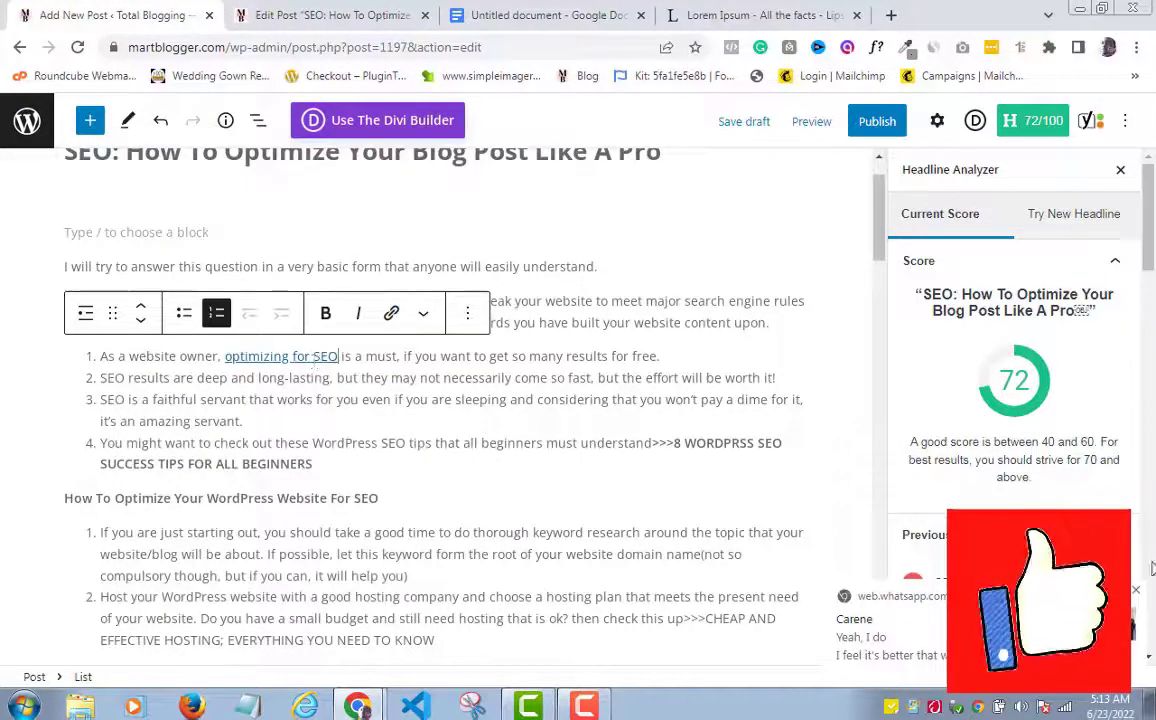
- Recheck the SEO analysis problems and look at how images are used in the published social media video article
left_click_drag(884, 240, 854, 552)
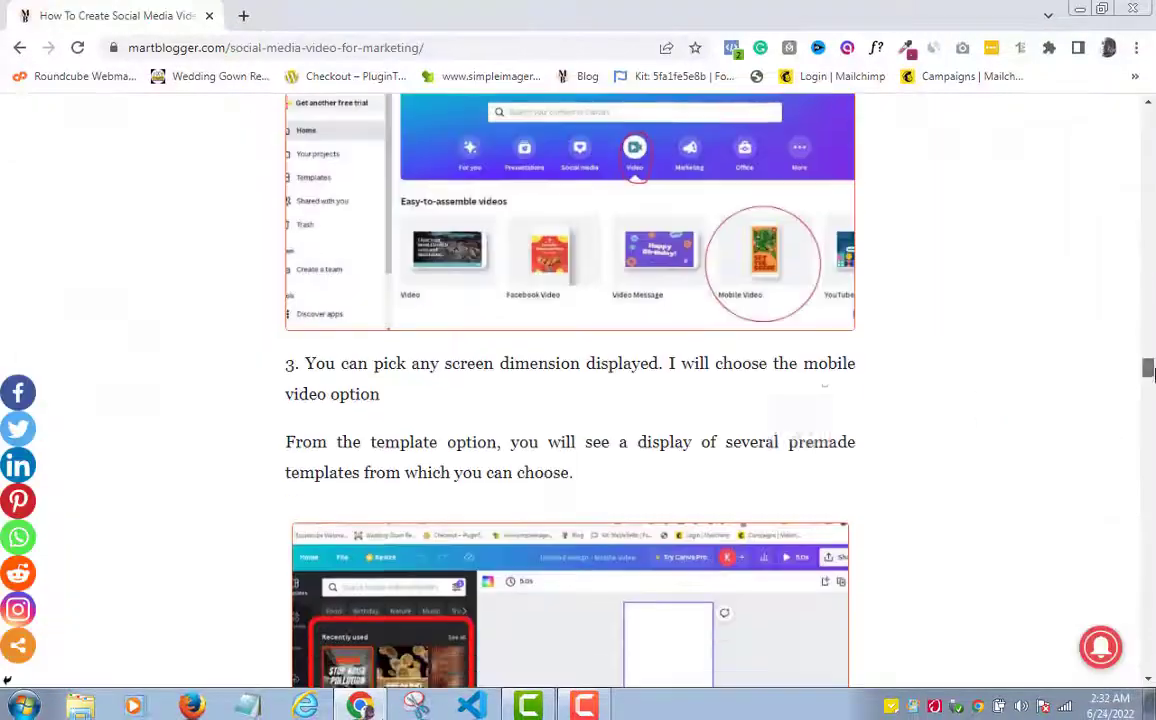
left_click_drag(1150, 377, 1150, 608)
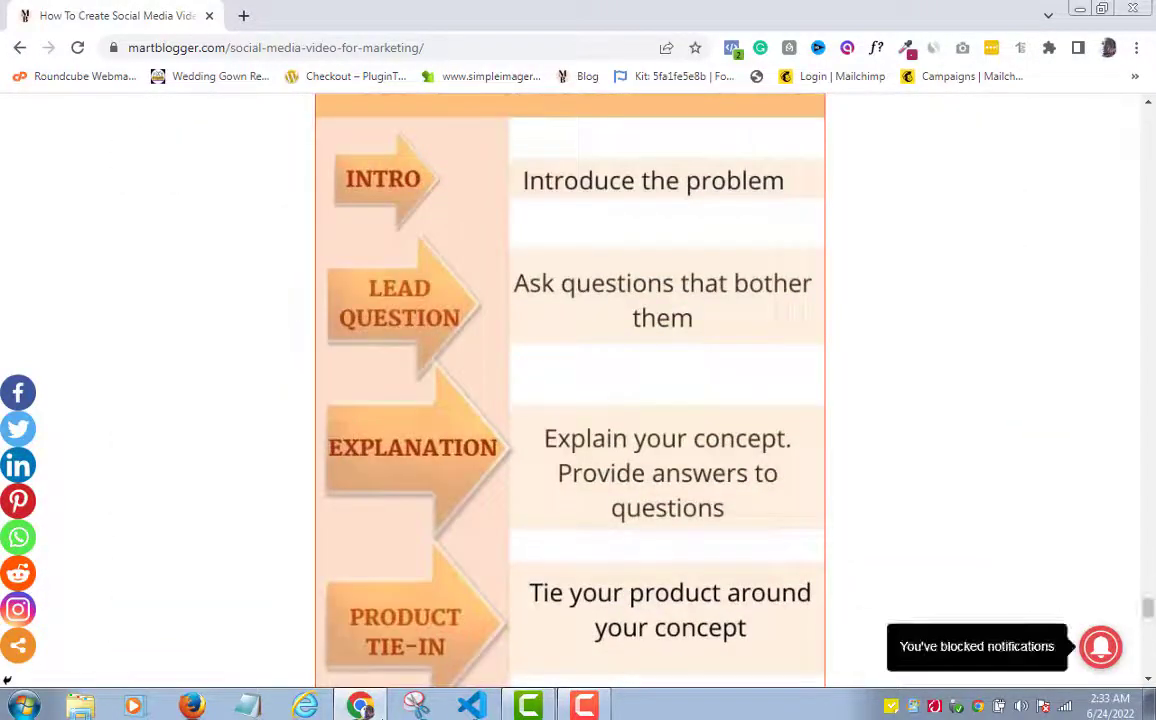
left_click(934, 706)
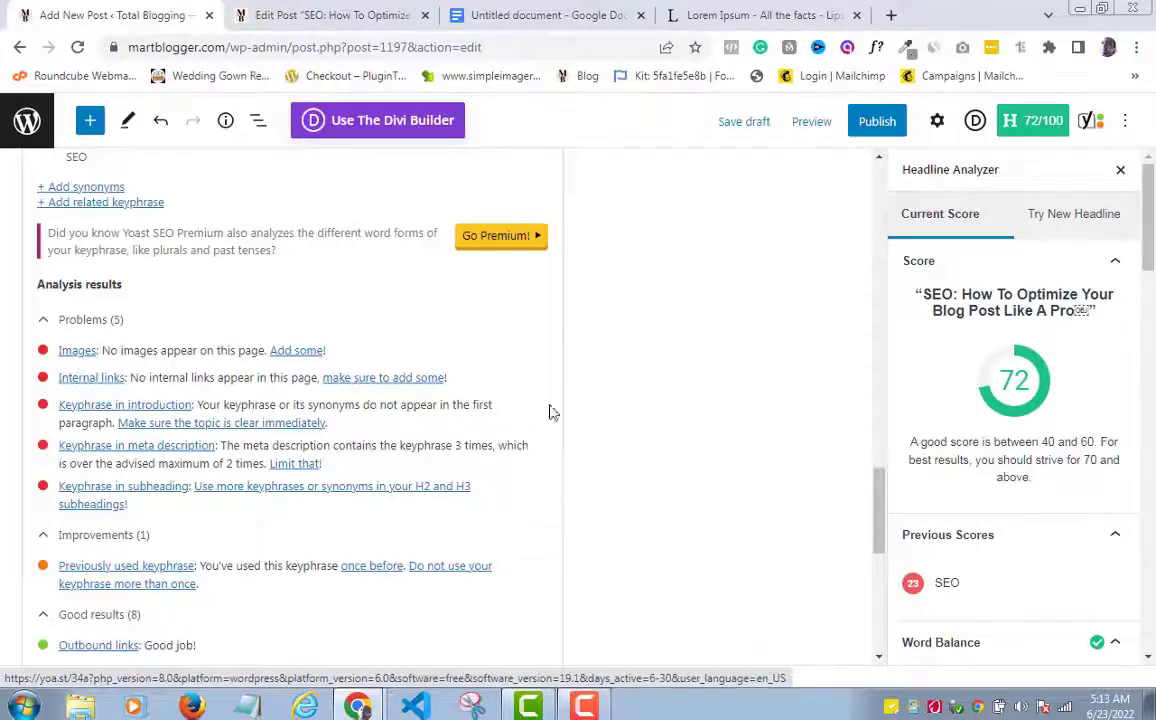
- Set the "WordPress Plugin SEO Search Engine Optimization" laptop picture from the media library as the featured image and recheck the SEO analysis
left_click_drag(878, 505, 960, 188)
left_click(937, 121)
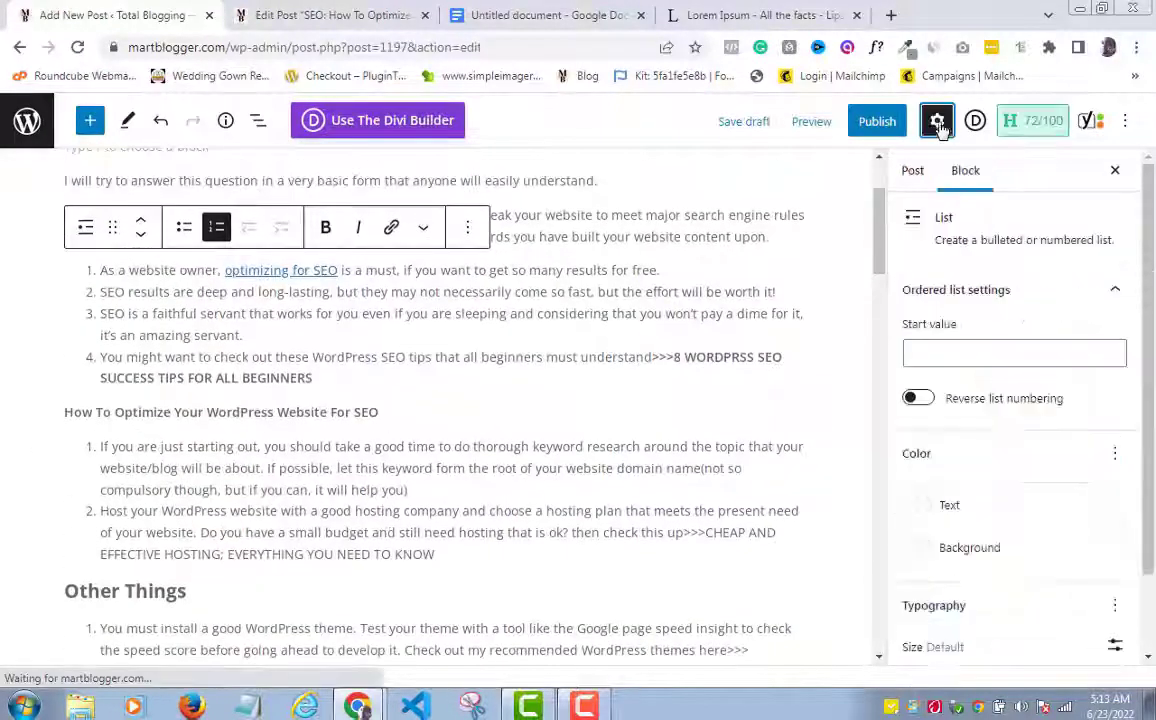
left_click(912, 170)
scroll(1010, 400, "down", 2)
scroll(1030, 470, "down", 5)
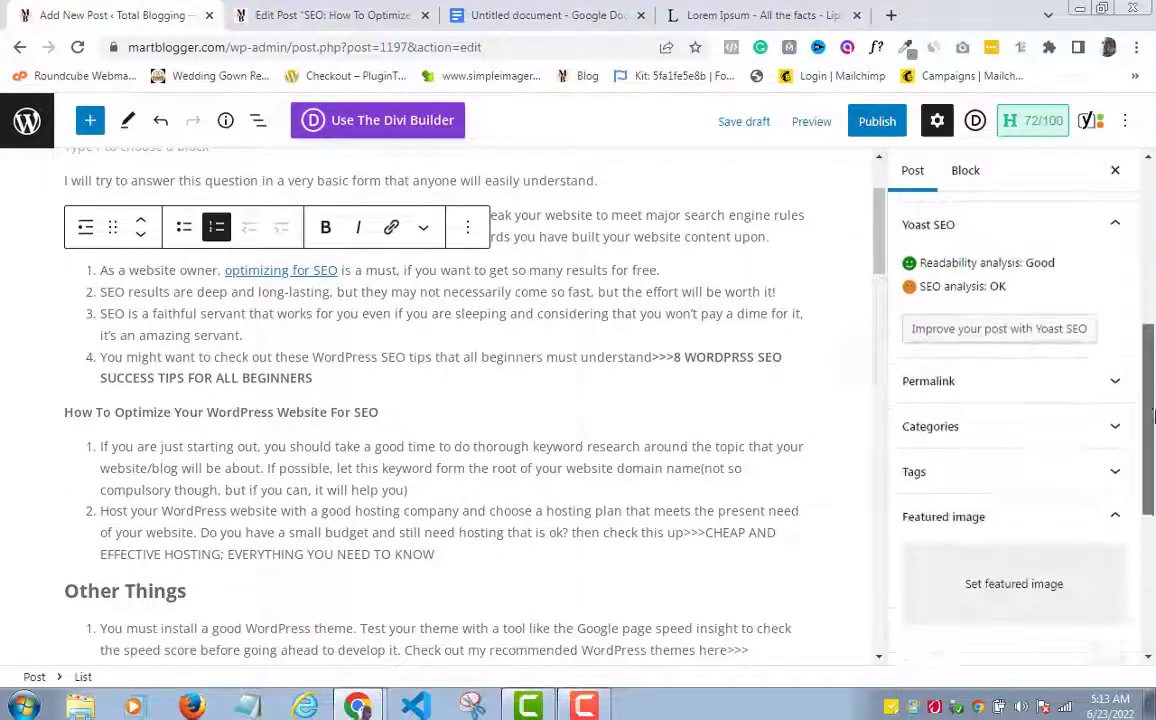
left_click(1022, 494)
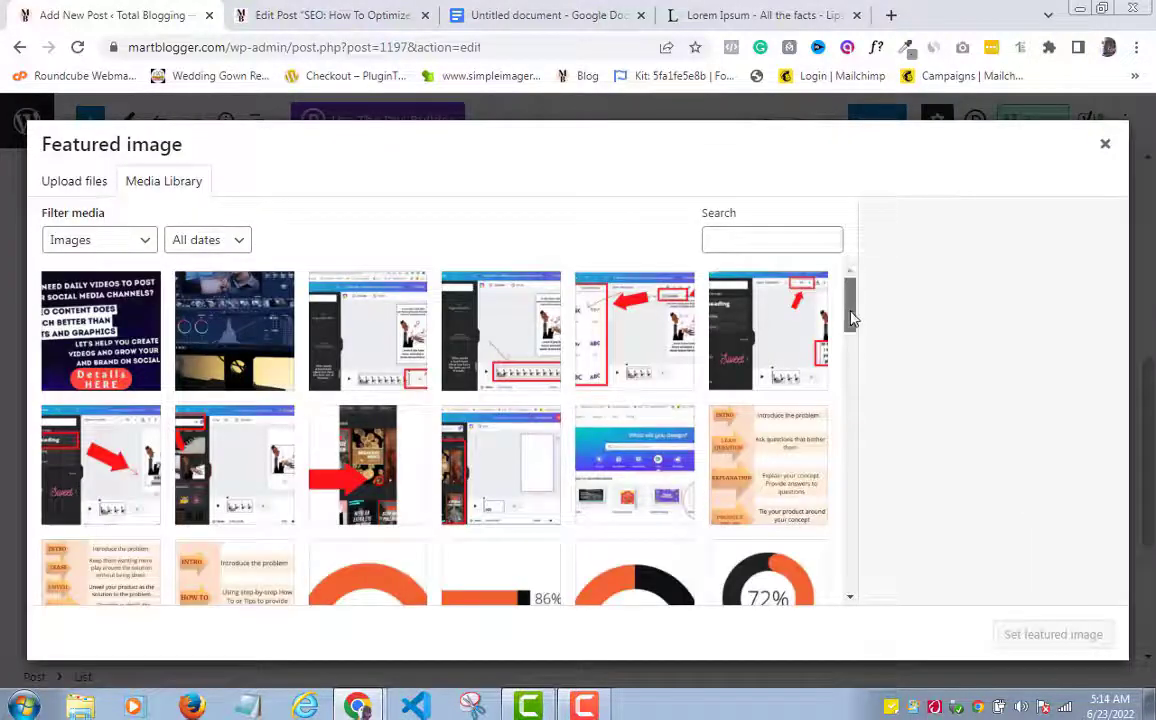
left_click_drag(851, 318, 833, 545)
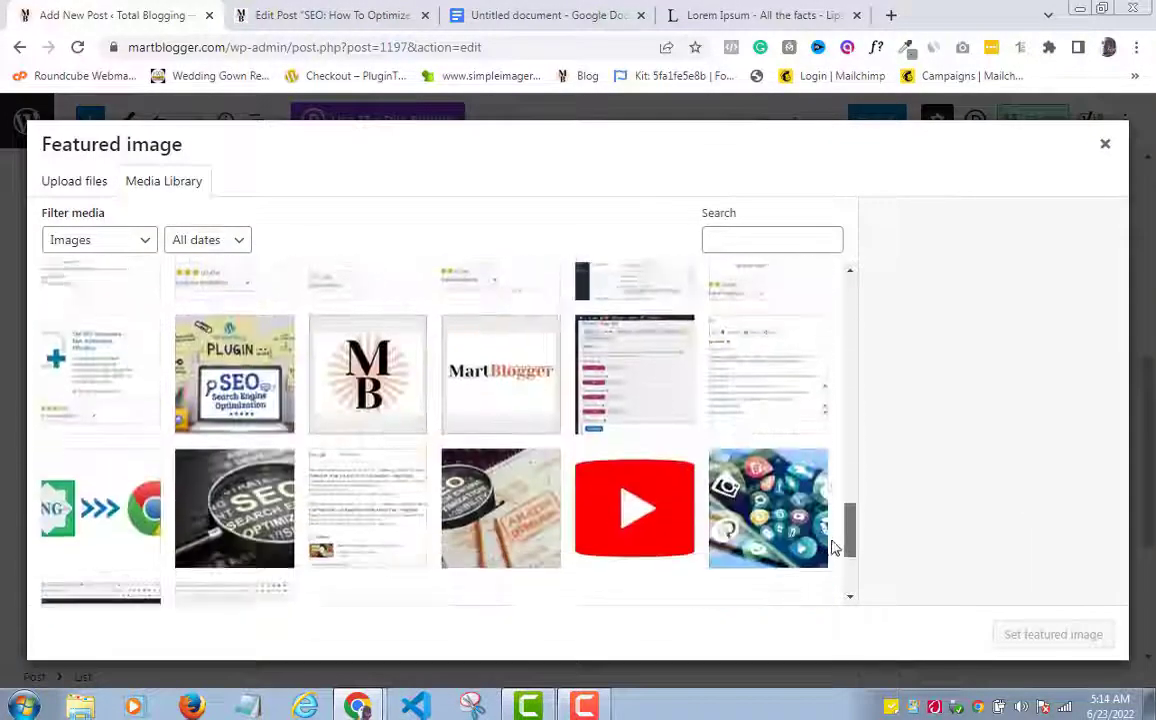
left_click(210, 335)
left_click(1053, 635)
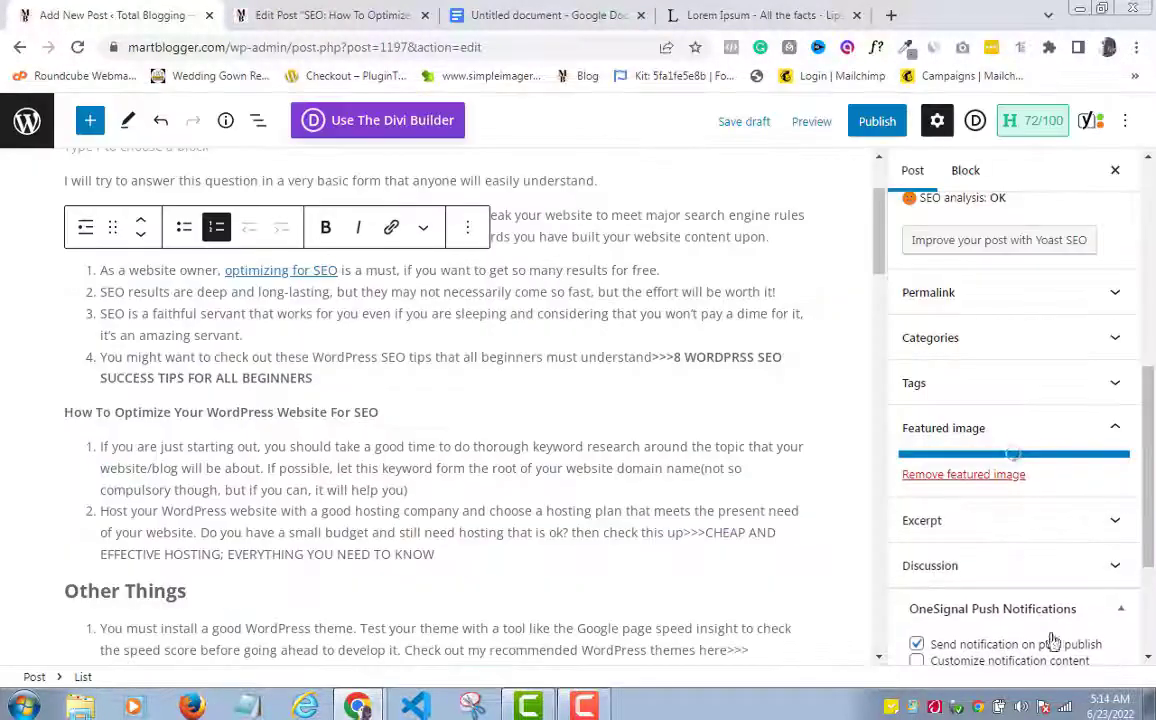
left_click_drag(872, 258, 864, 539)
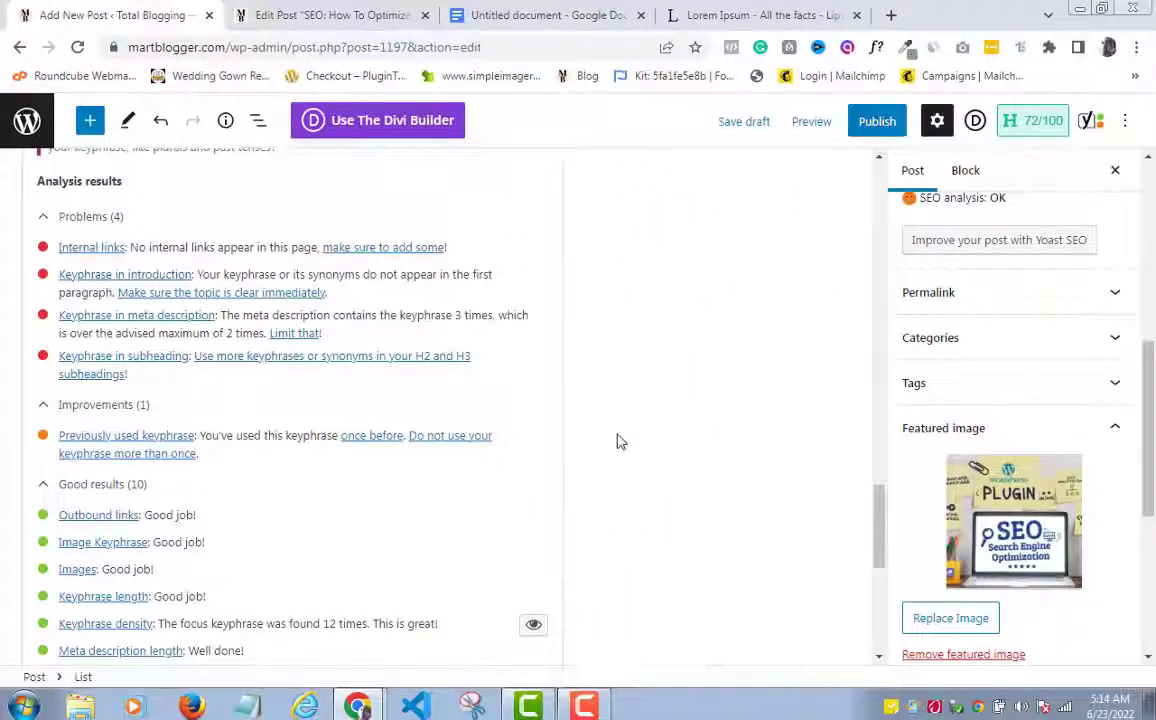
- Write "SEO tips for beginners using Yoast plugin" as the post's opening paragraph and recheck the SEO analysis
left_click_drag(885, 548, 883, 202)
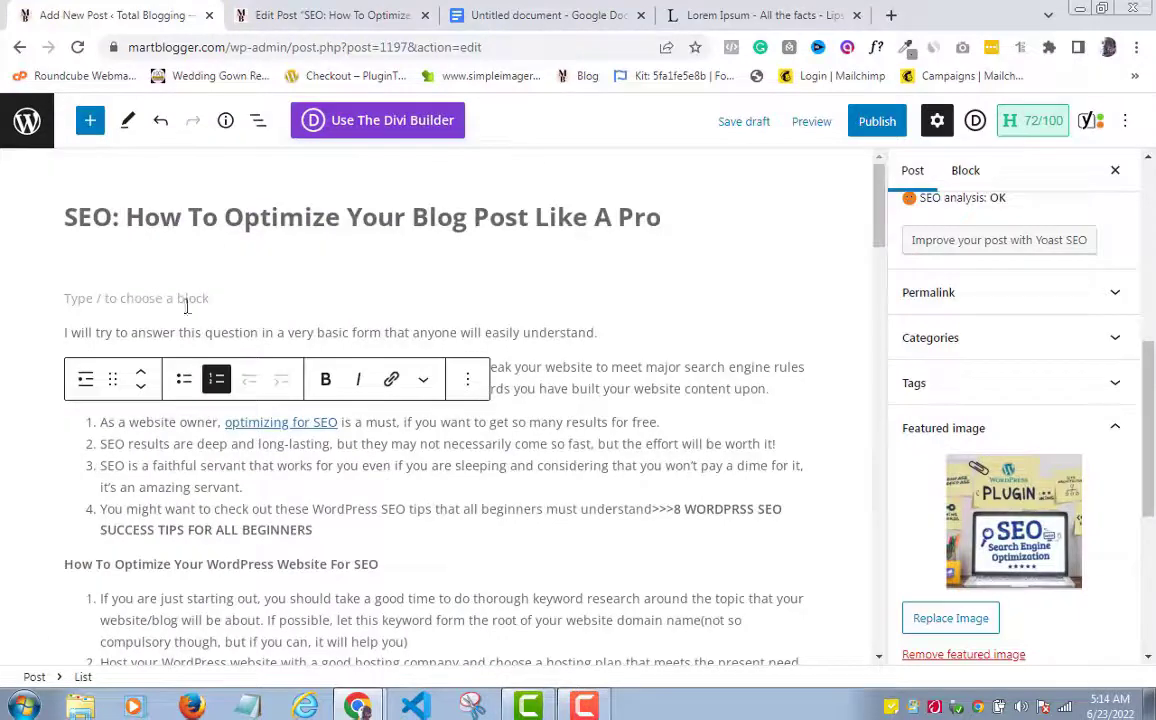
left_click(79, 301)
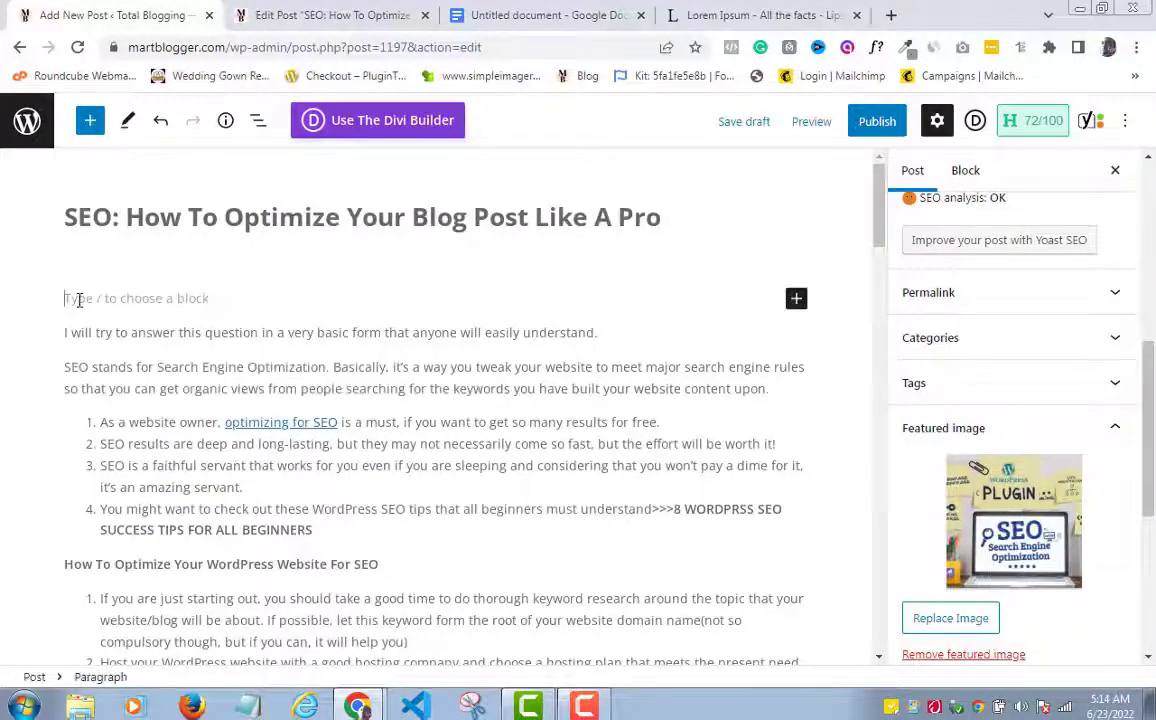
type("S")
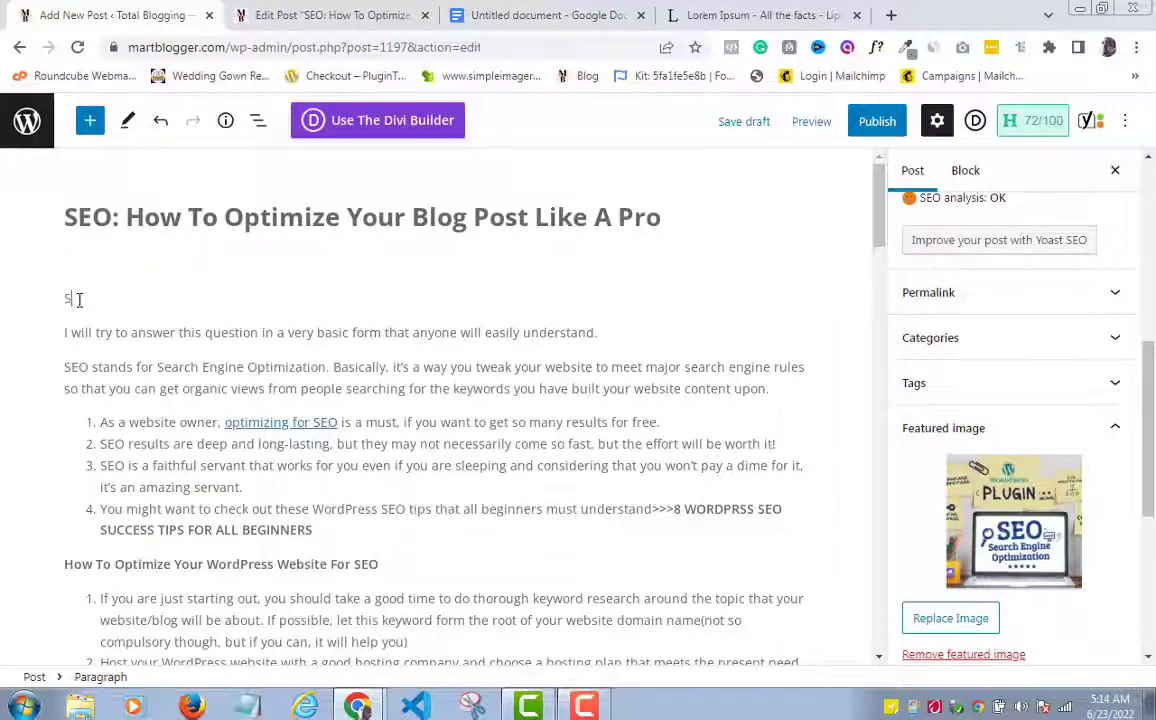
type("eO tips for beginners using Yoast plugin")
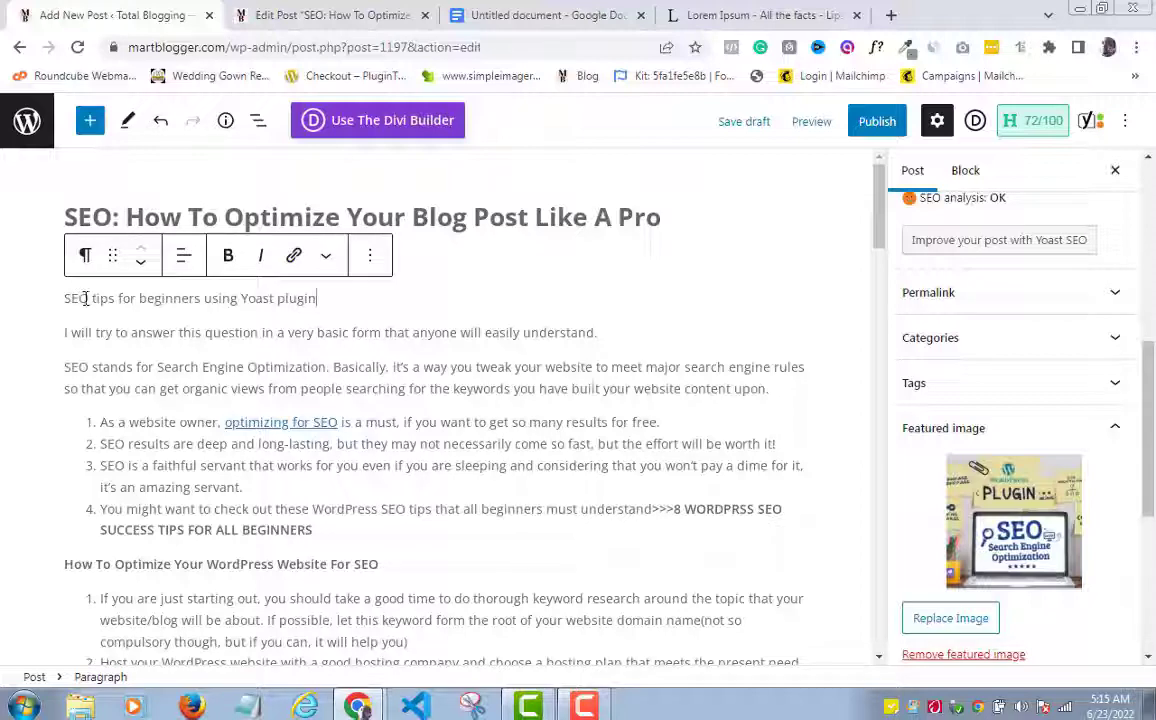
left_click_drag(86, 298, 58, 298)
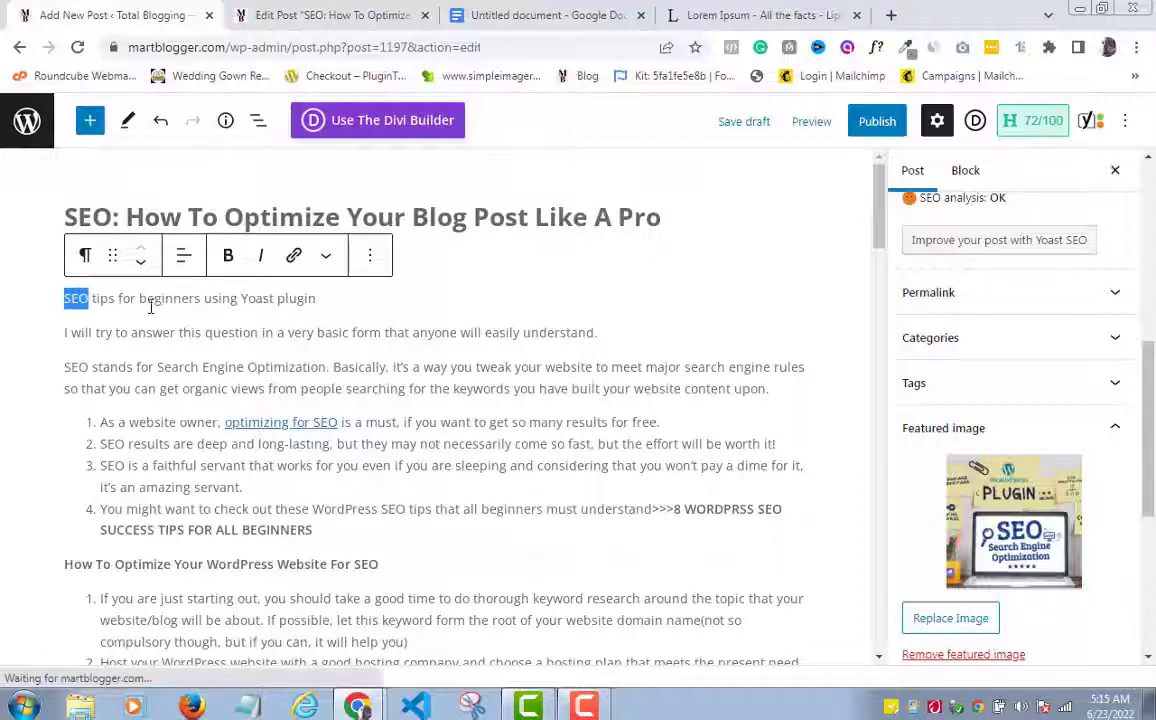
left_click(608, 328)
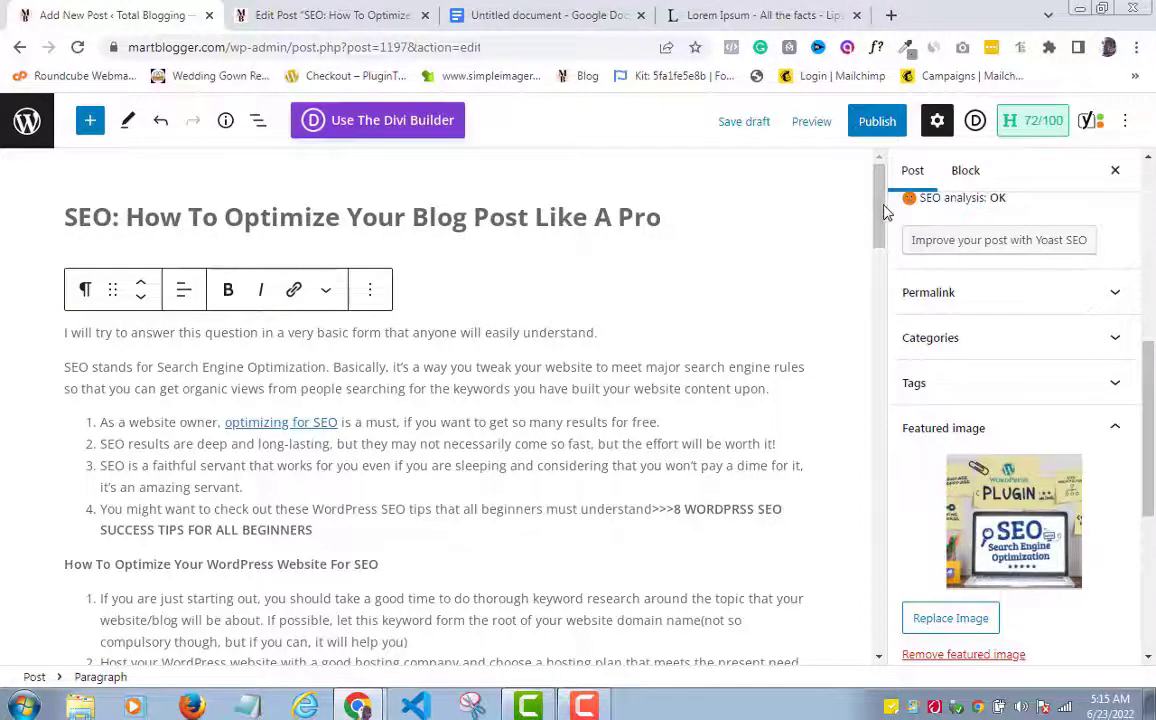
left_click_drag(884, 210, 869, 556)
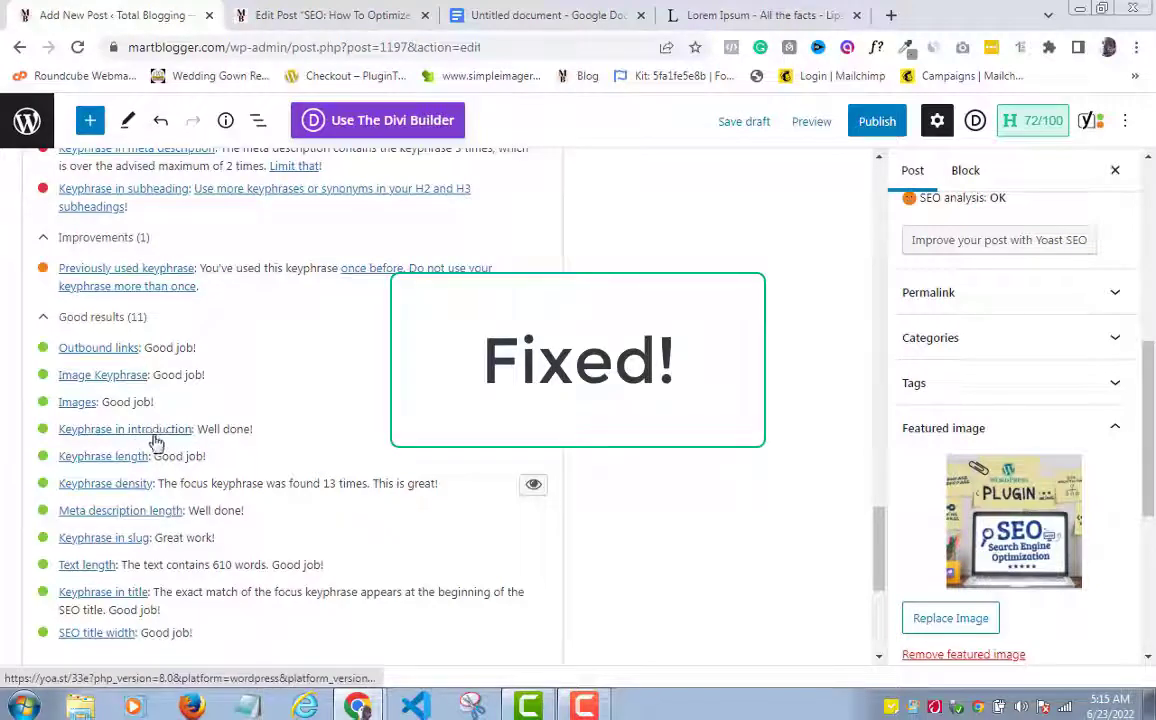
- Insert an empty paragraph between the list ending with the hosting tip and the "Other Things" heading
scroll(887, 541, "up", 1)
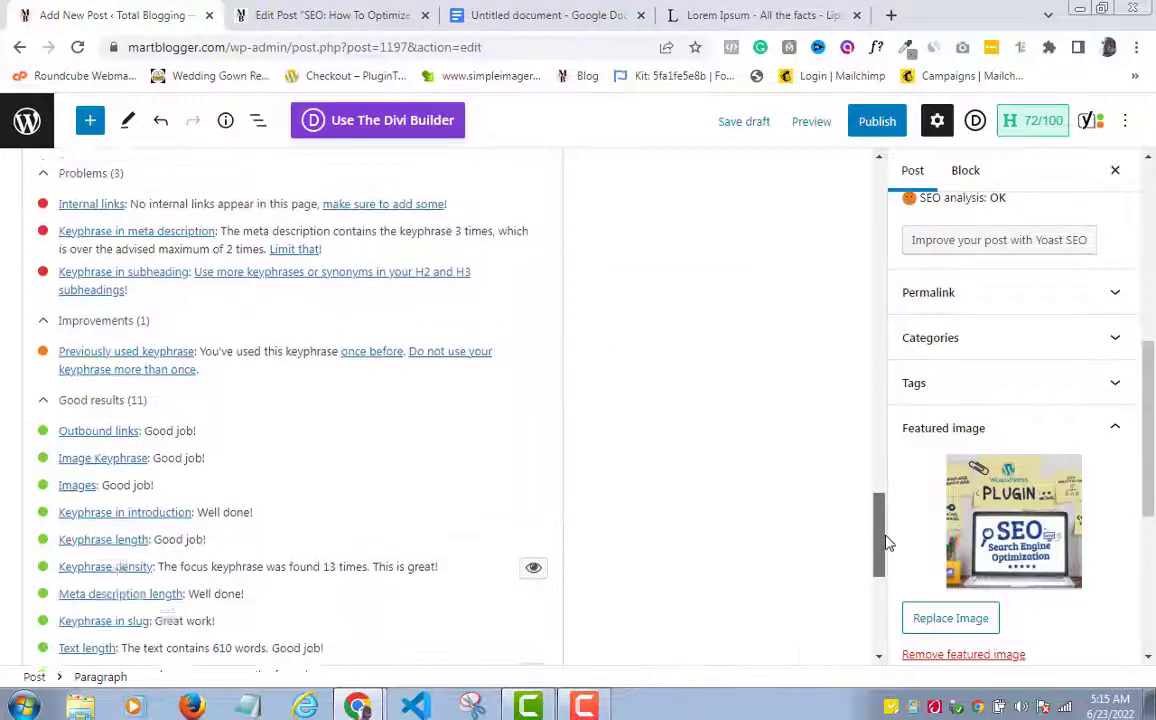
scroll(887, 541, "up", 3)
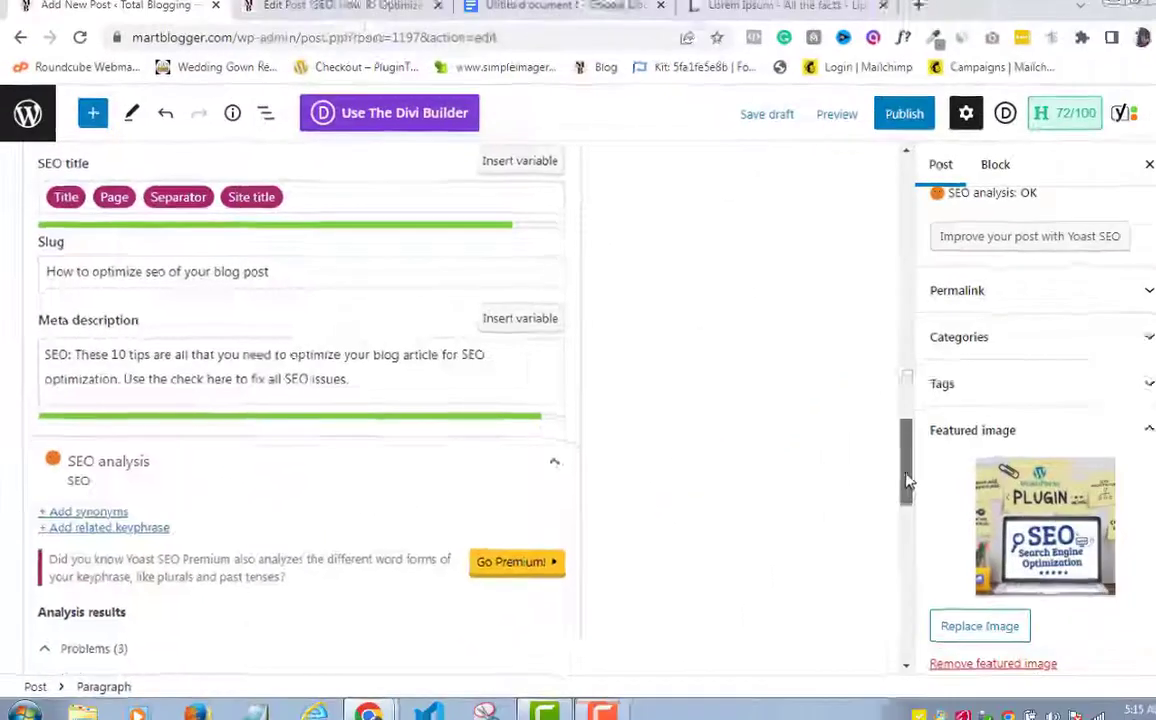
scroll(866, 326, "up", 10)
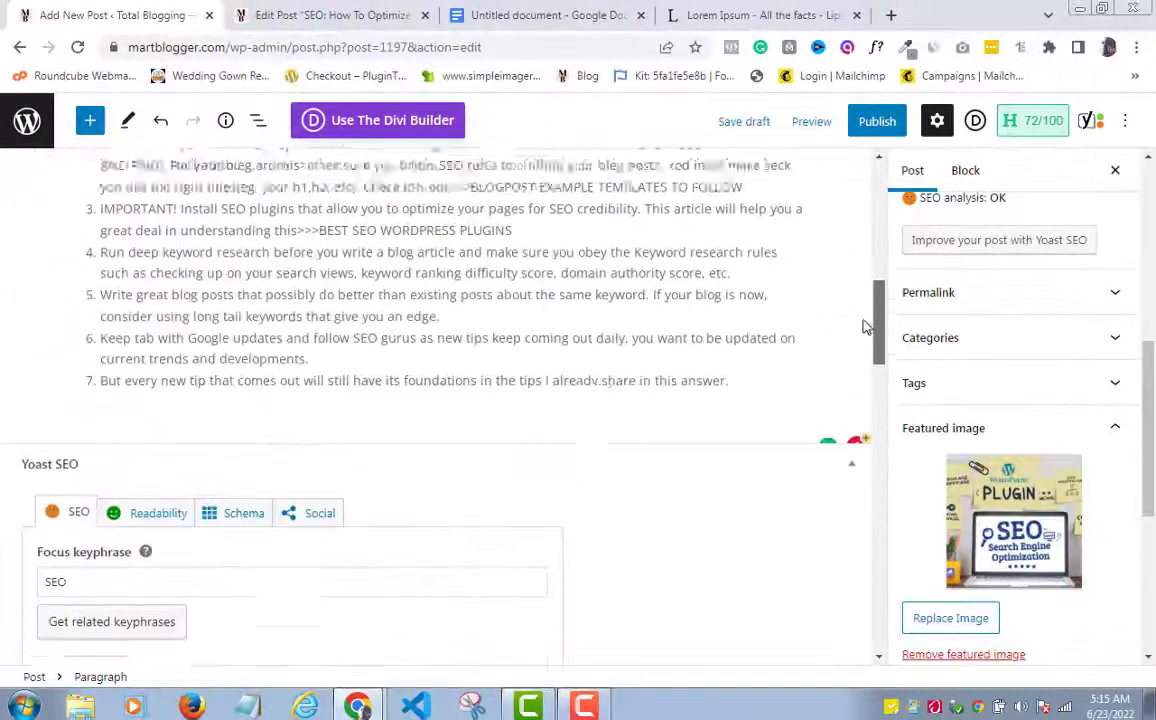
scroll(866, 326, "up", 5)
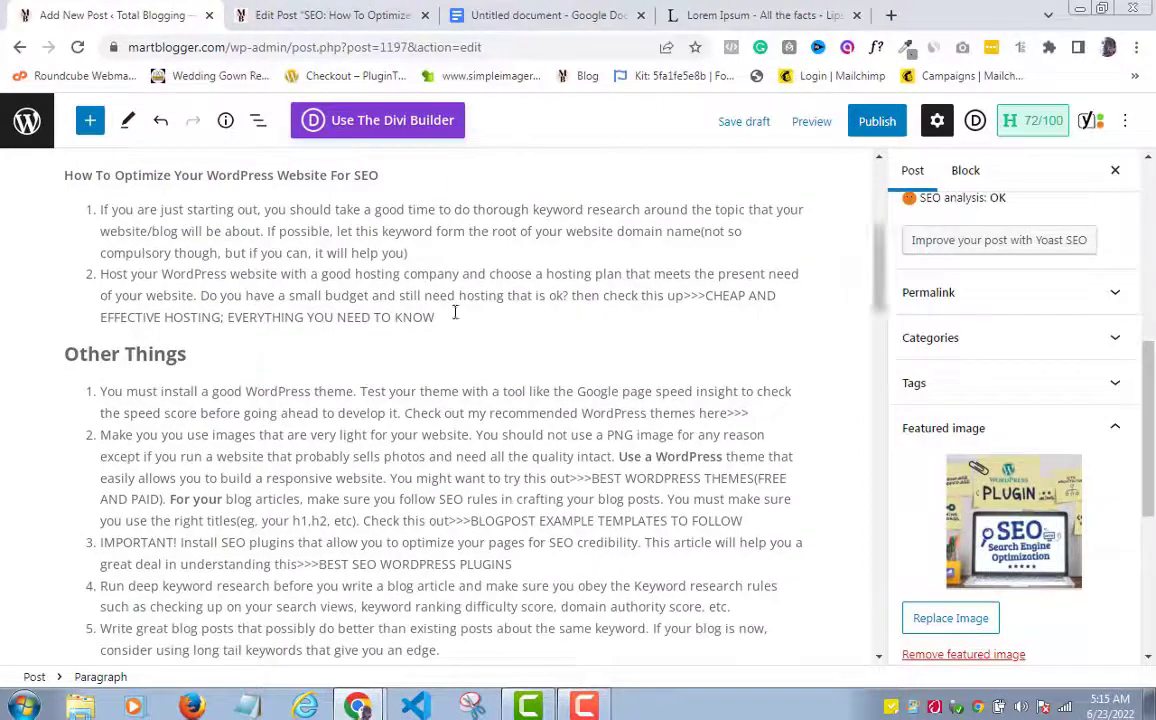
left_click(440, 318)
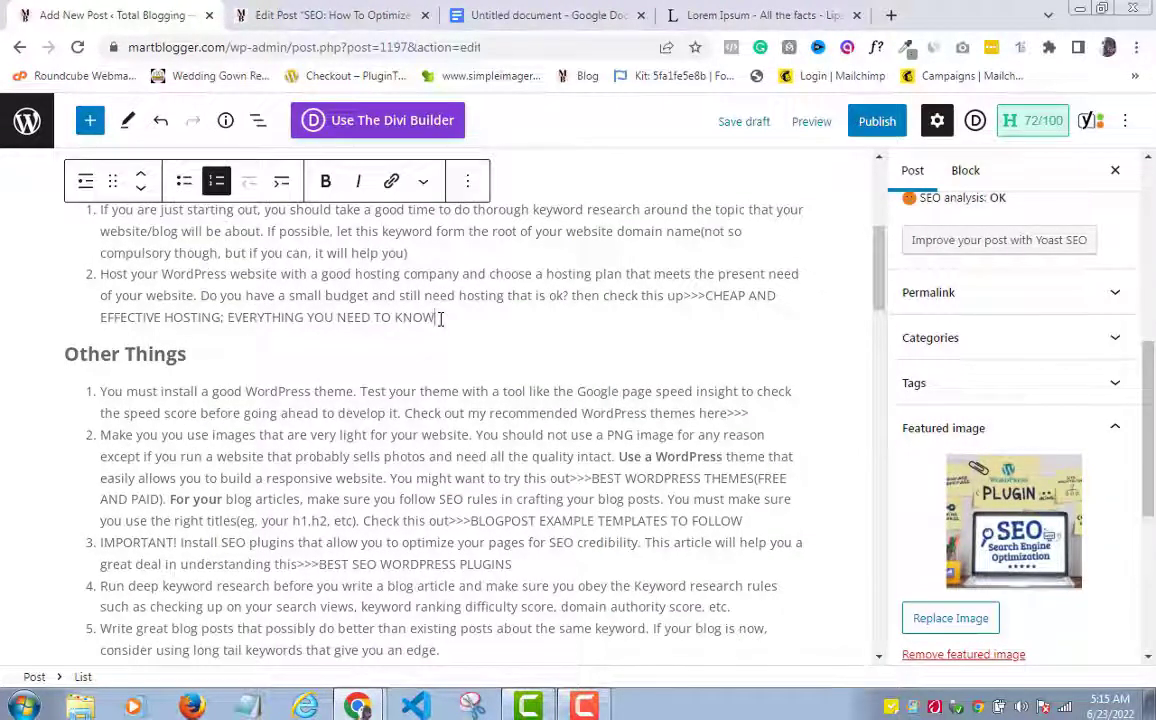
key("Return")
key("Return")
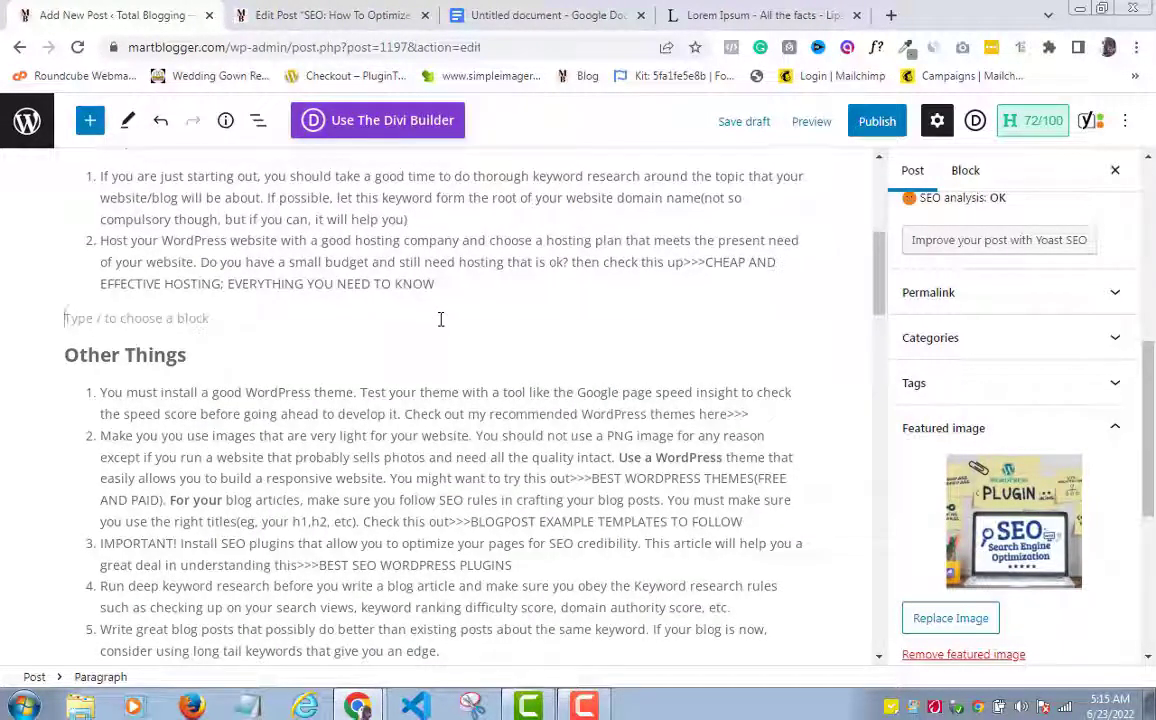
type("Ecommen")
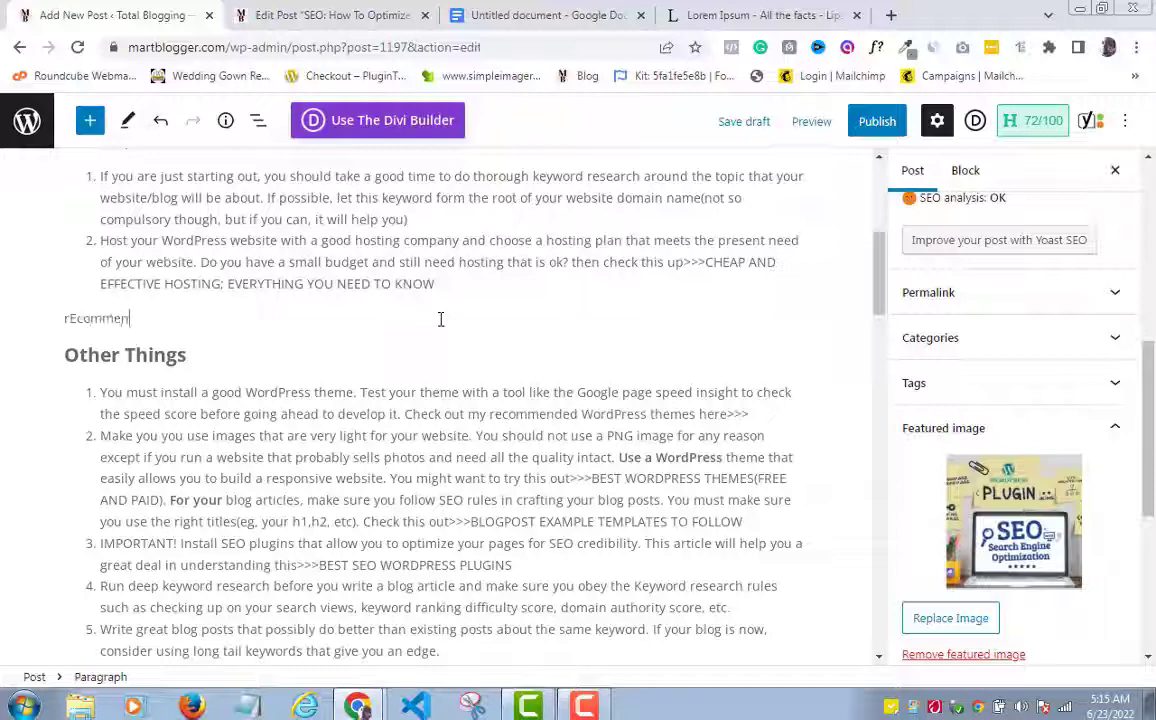
key("BackSpace")
key("BackSpace")
key("BackSpace")
key("BackSpace")
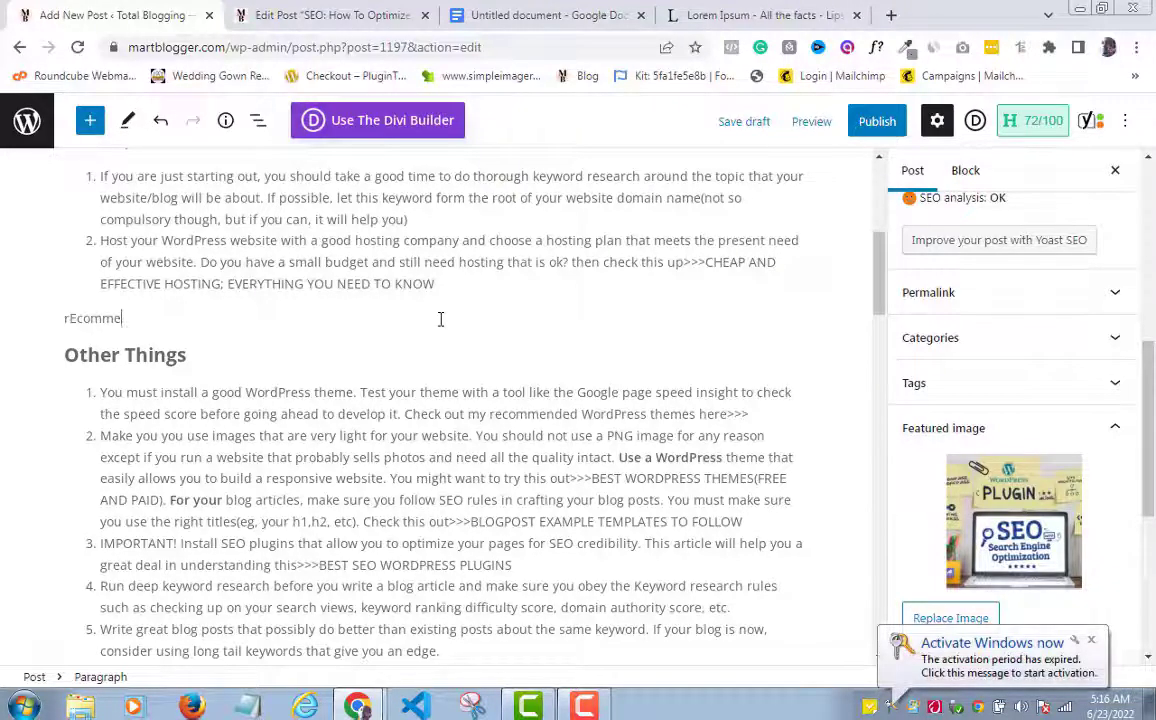
key("BackSpace")
key("BackSpace")
key("BackSpace")
key("BackSpace")
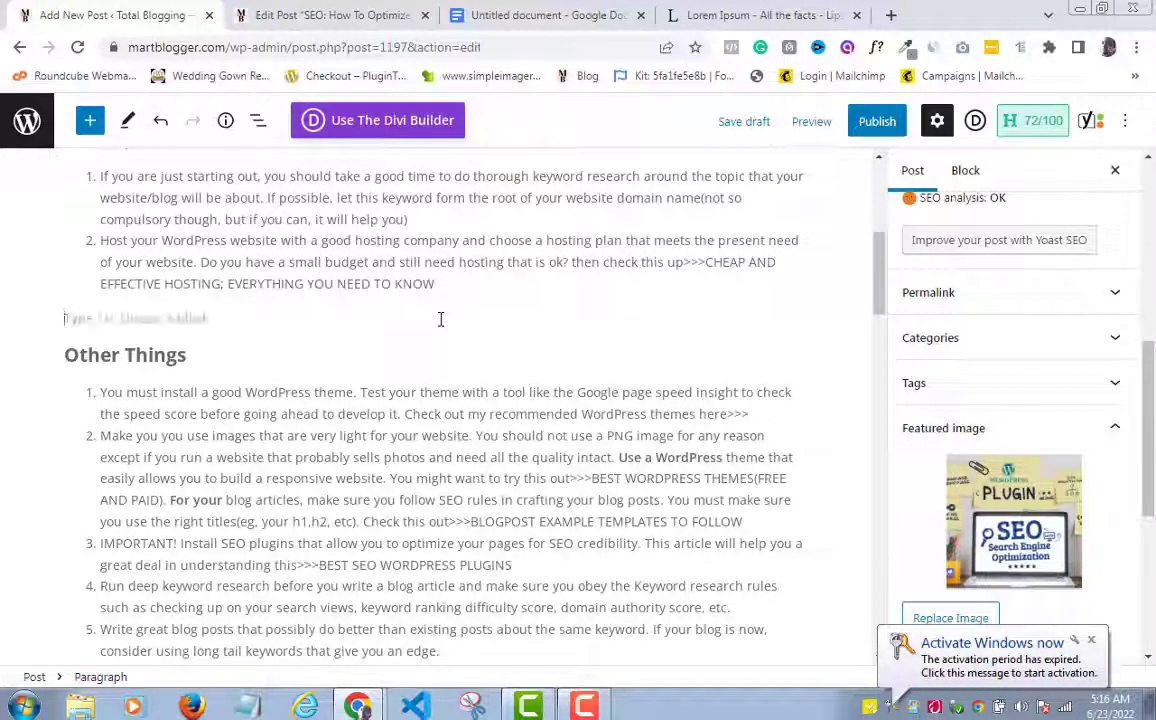
- Write "Recommended: Best blogging tips for everyone" in the empty paragraph above the "Other Things" heading
type("r")
key("BackSpace")
type("Recommended ")
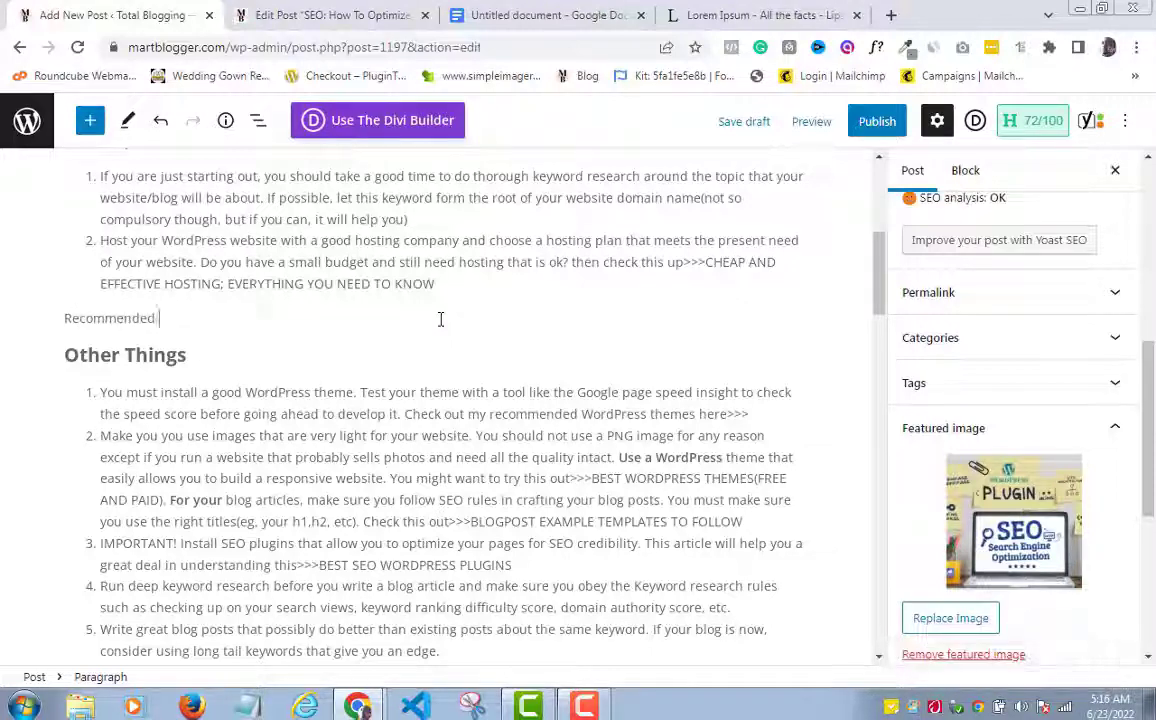
type(": Best blogging tips")
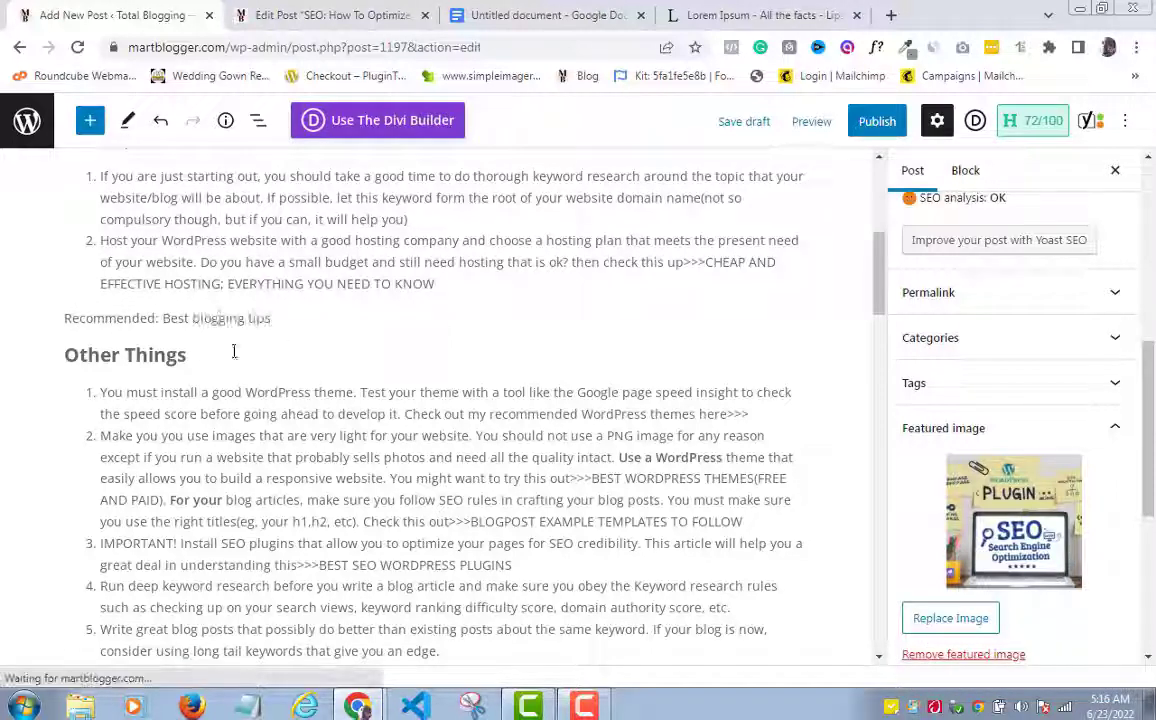
type(" for everyone")
left_click_drag(160, 318, 348, 320)
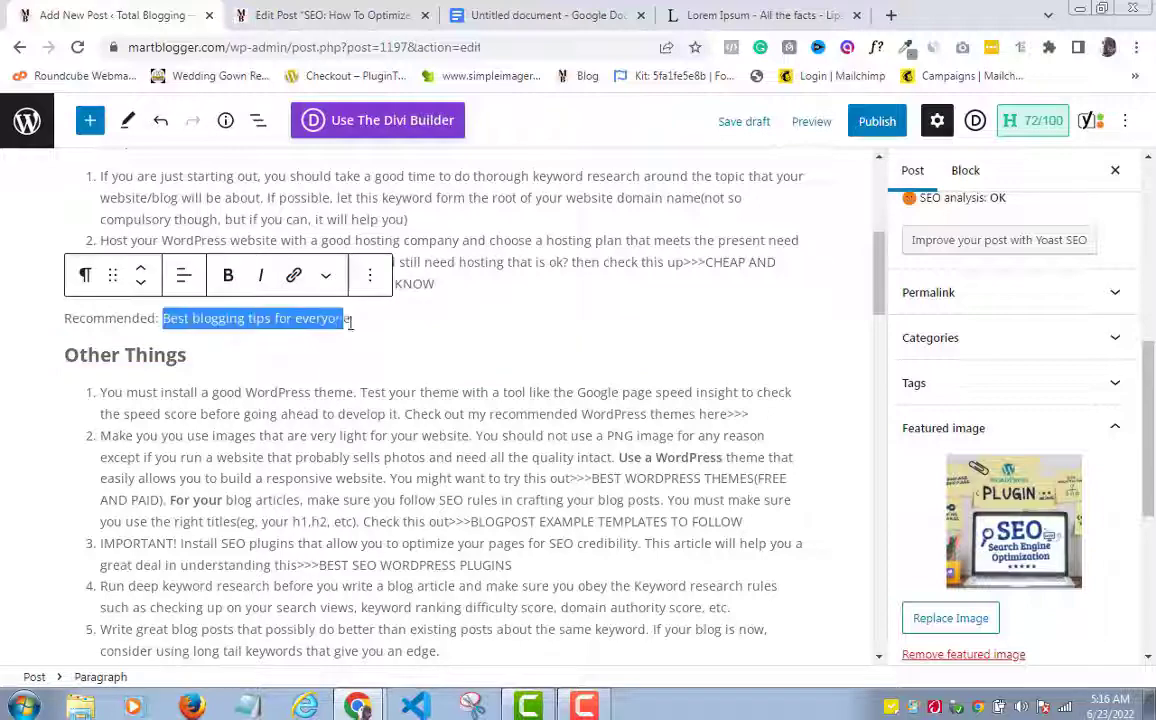
left_click(293, 275)
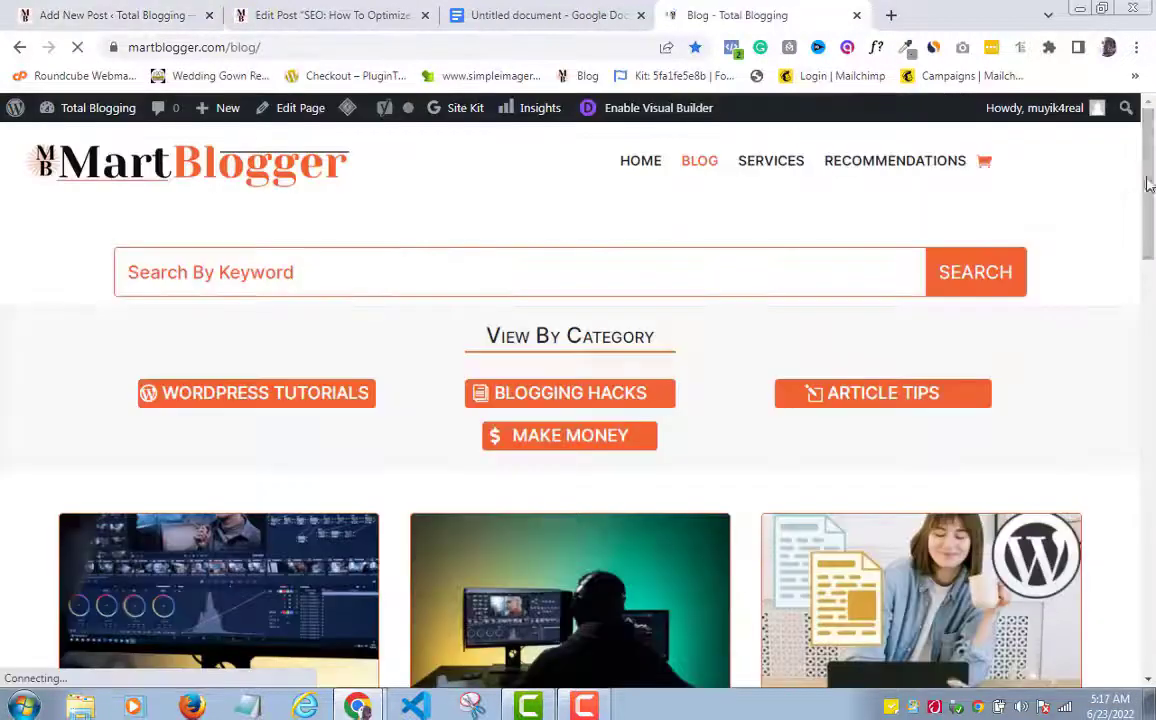
scroll(890, 395, "down", 8)
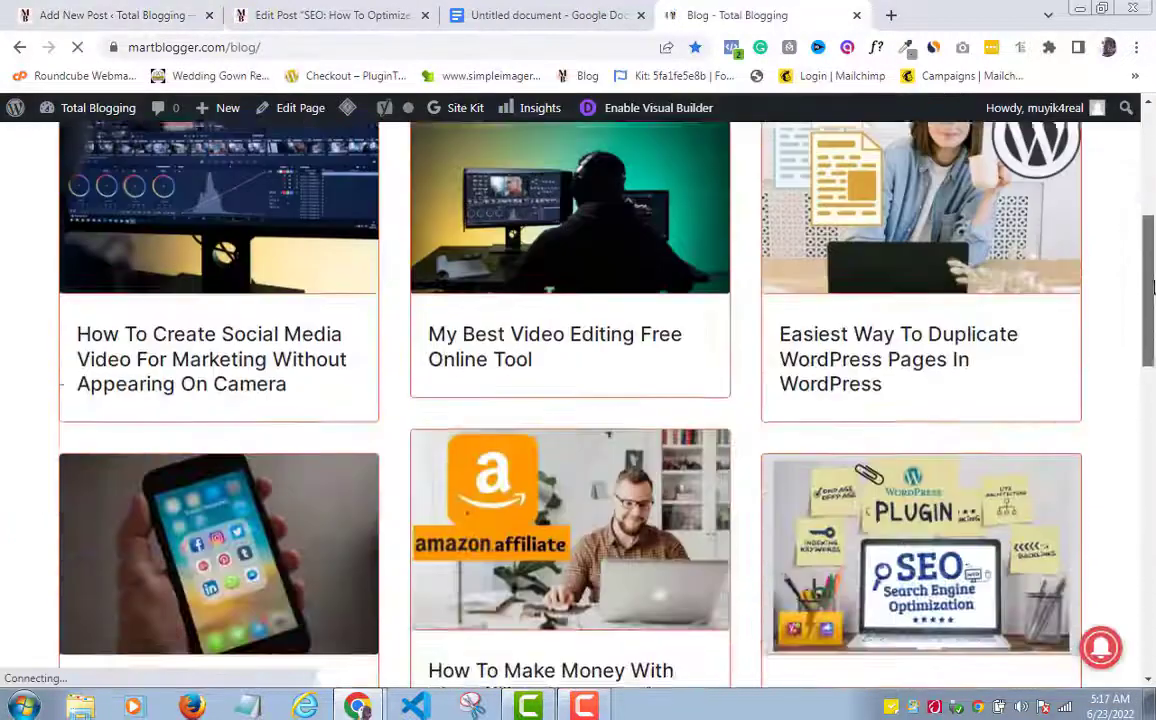
right_click(890, 395)
left_click(942, 495)
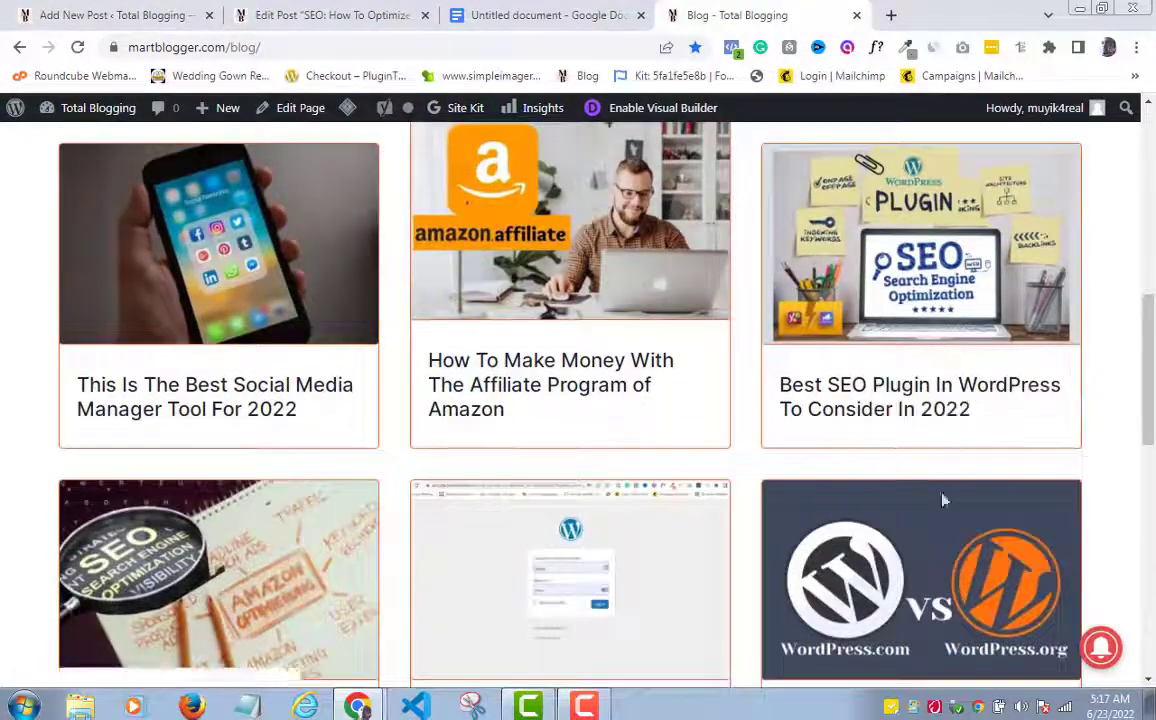
left_click(110, 15)
left_click(291, 278)
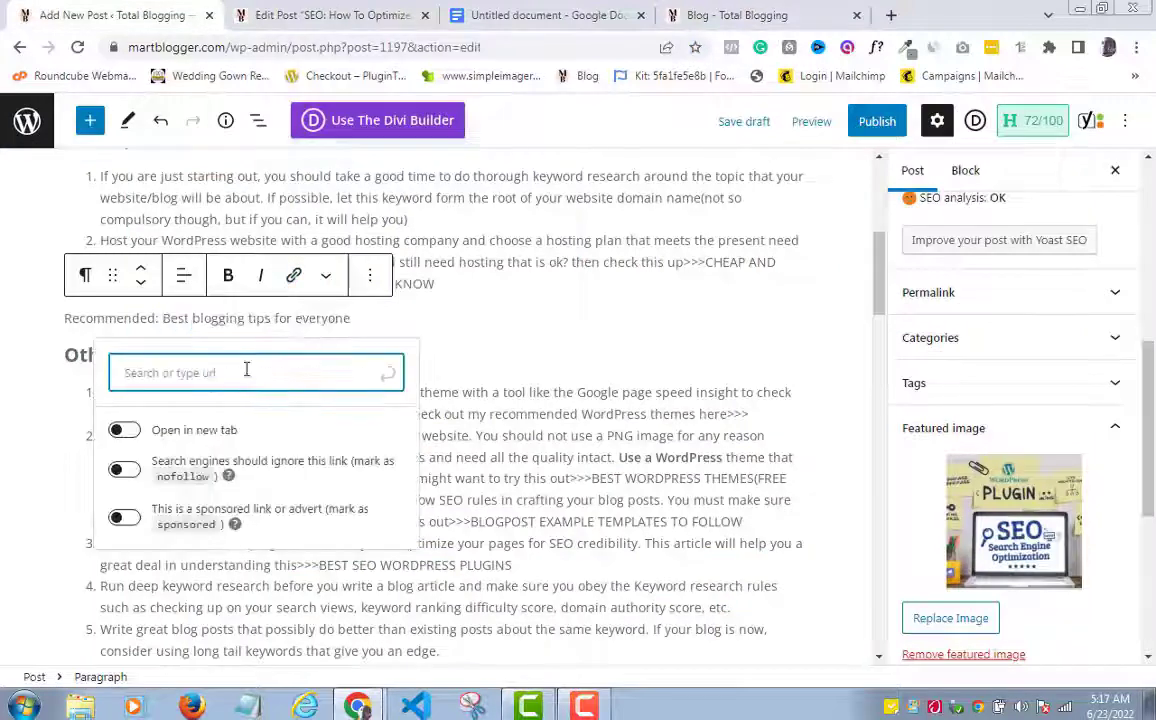
type("https://martblogger.com/best-seo-plugin-in-wordpress/")
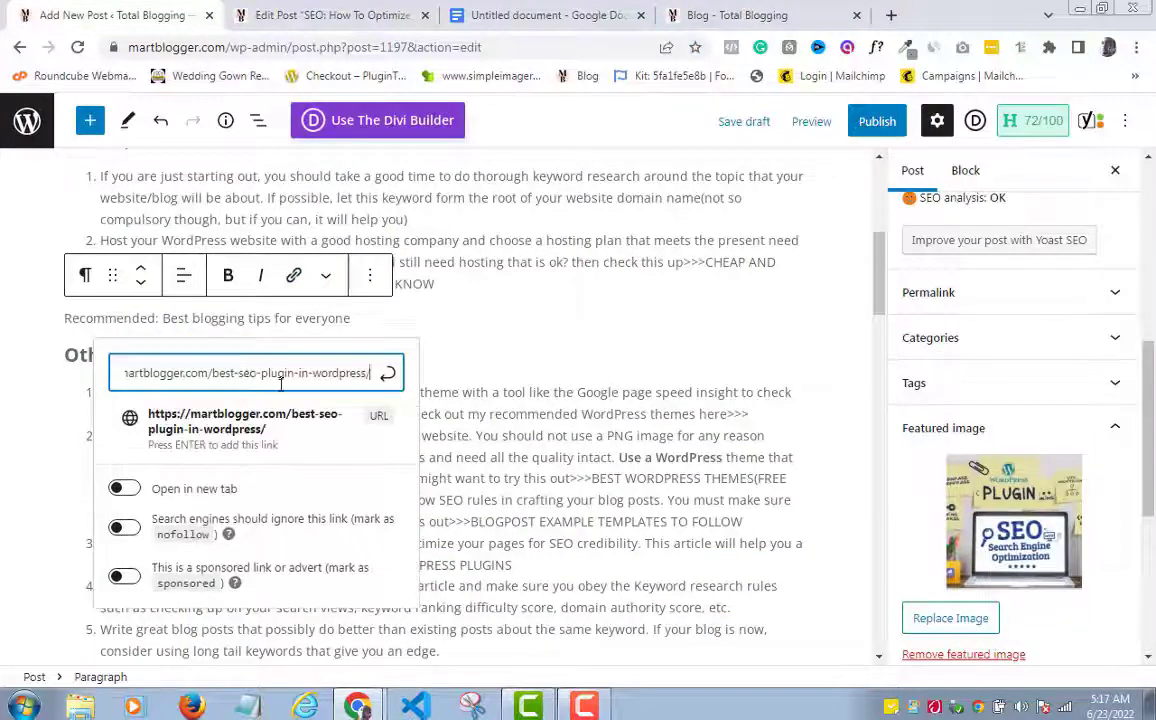
left_click(124, 488)
left_click(389, 378)
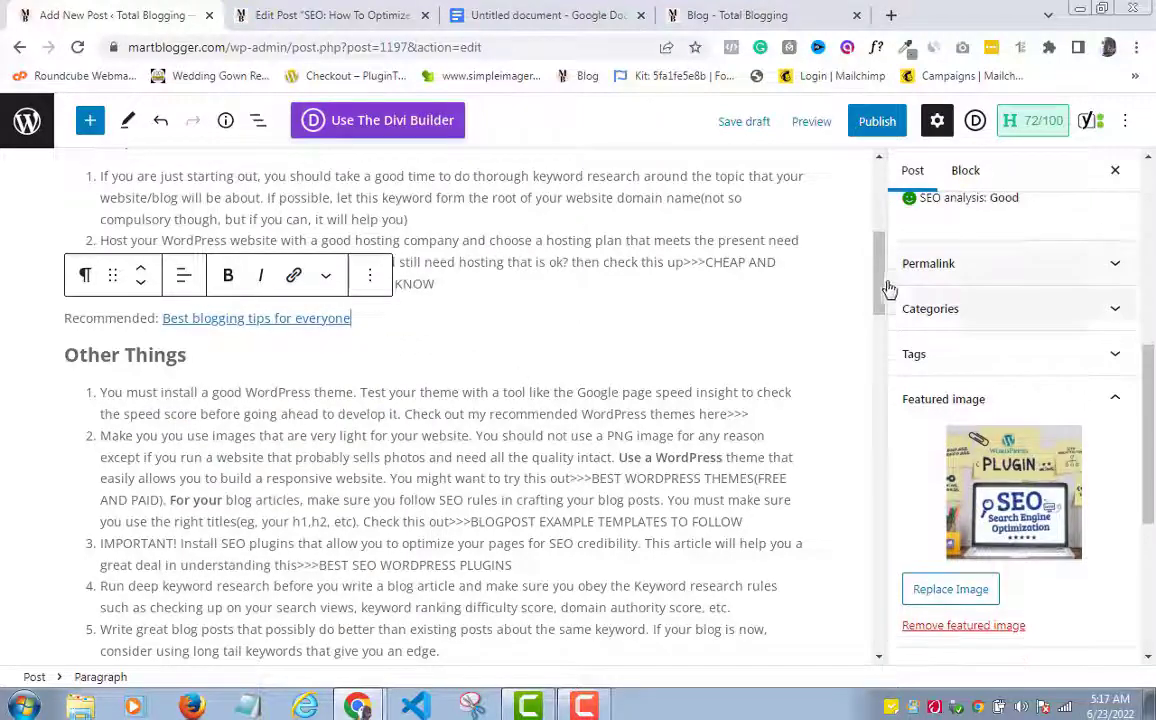
- Recheck the remaining SEO analysis problems and examine how often the keyphrase is used in the meta description
left_click_drag(880, 289, 857, 549)
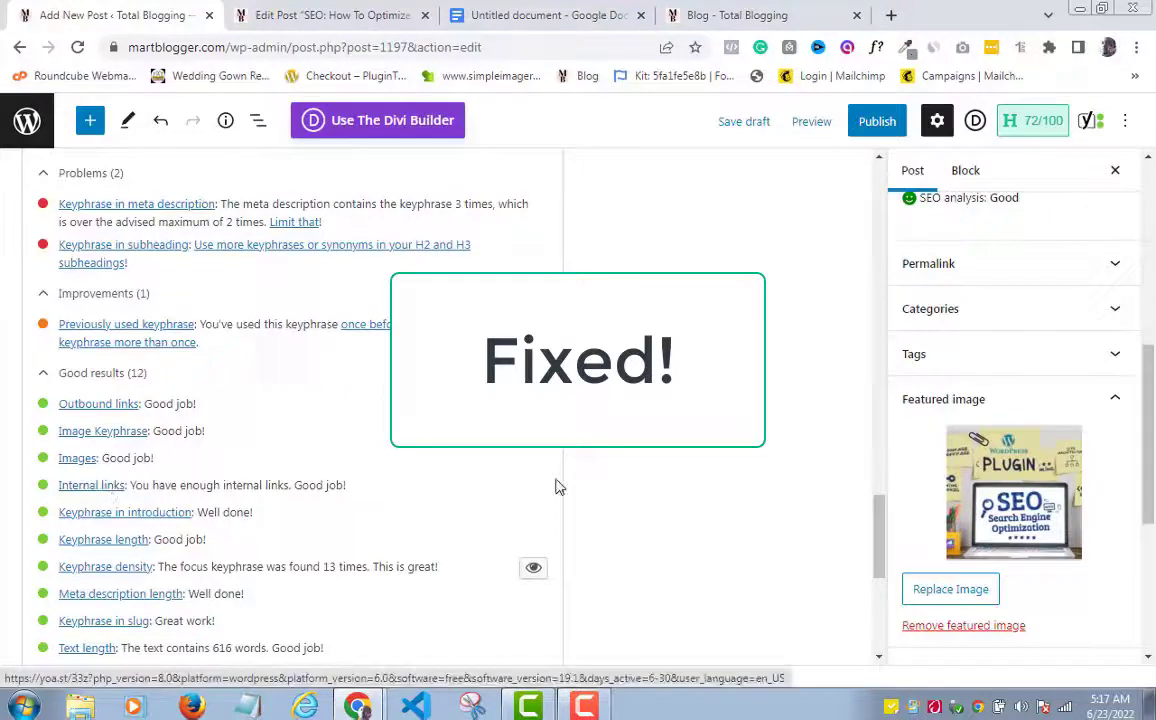
left_click_drag(883, 527, 880, 506)
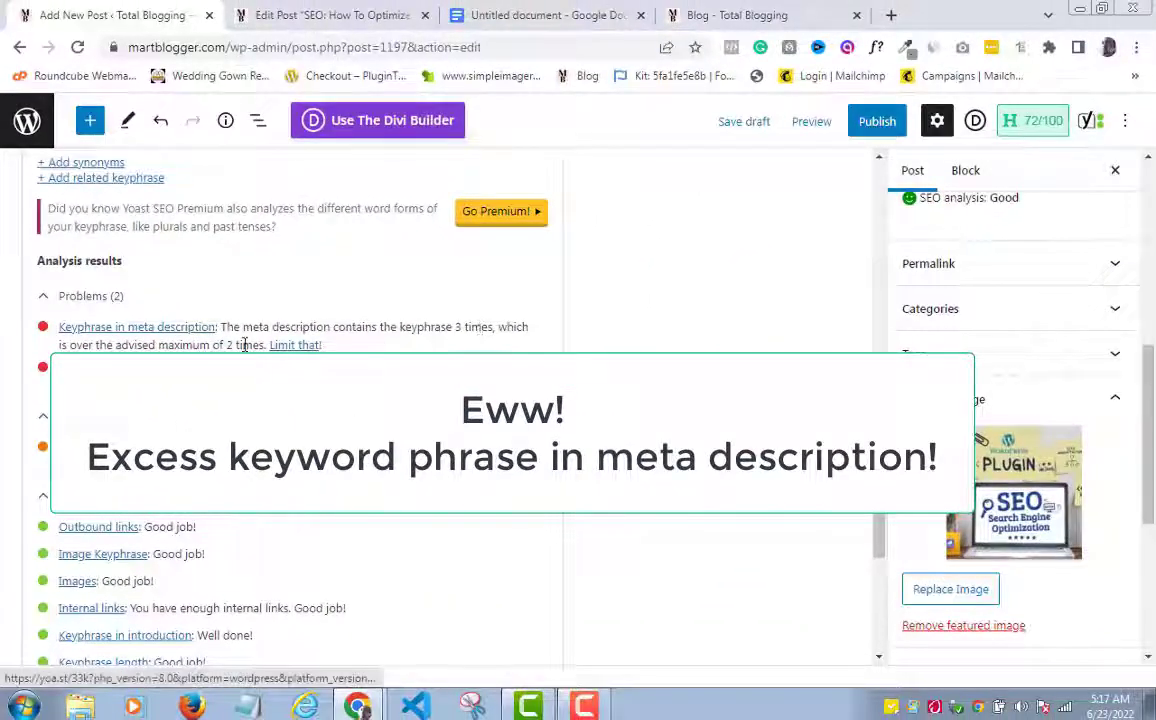
left_click_drag(882, 521, 872, 451)
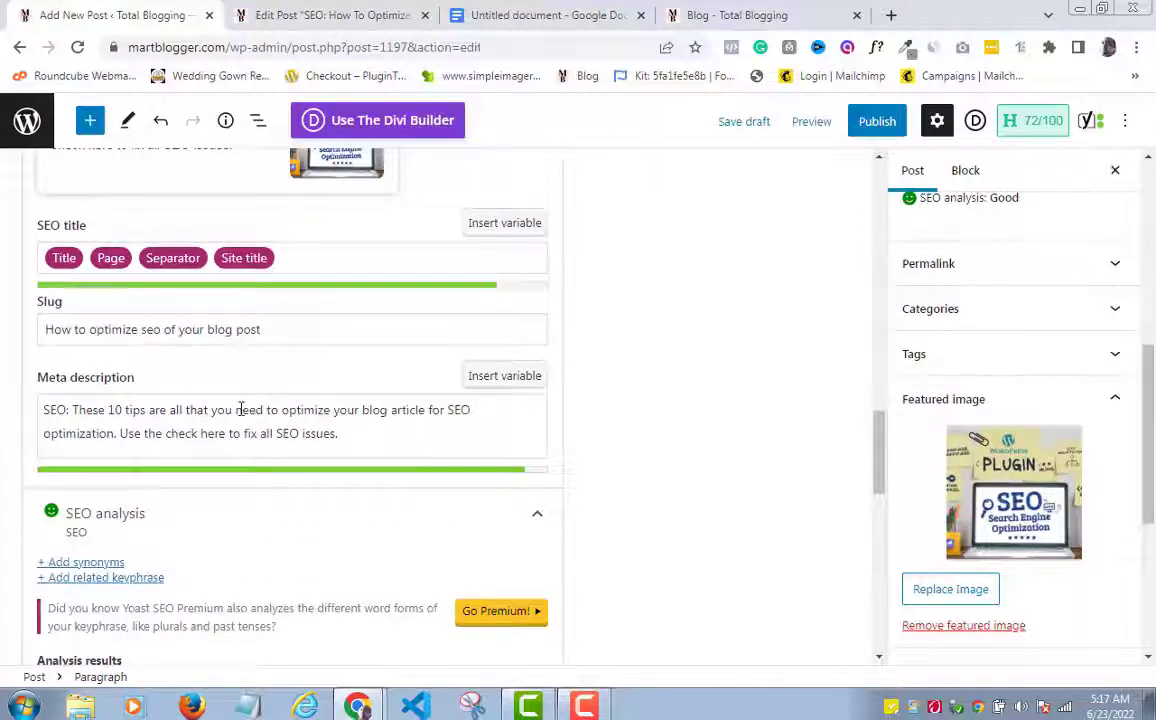
key("ctrl+s")
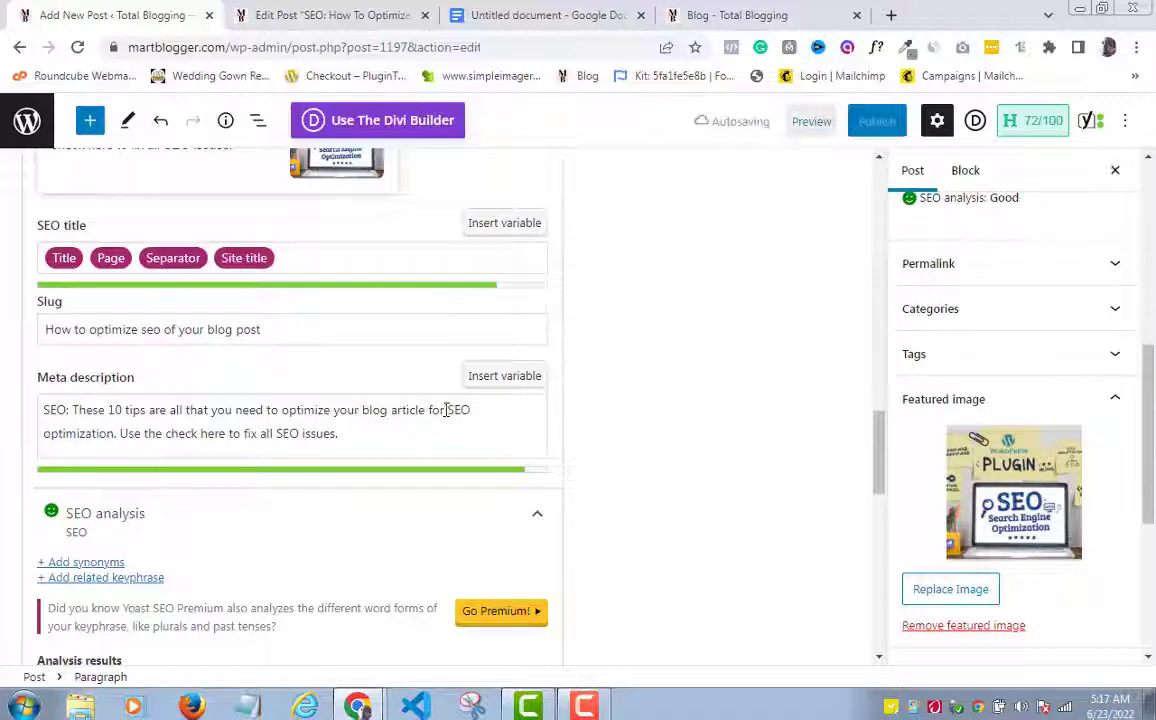
- Remove the words "for SEO" from the first sentence of the meta description and recheck the SEO analysis
left_click_drag(430, 409, 471, 410)
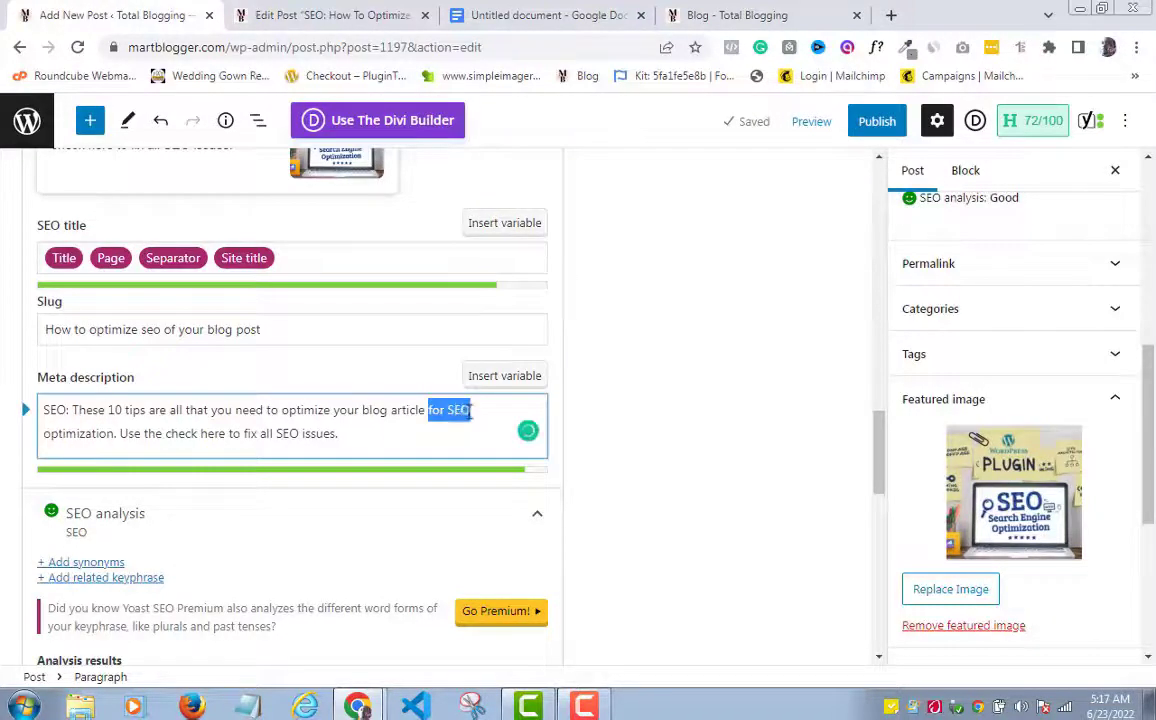
key("BackSpace")
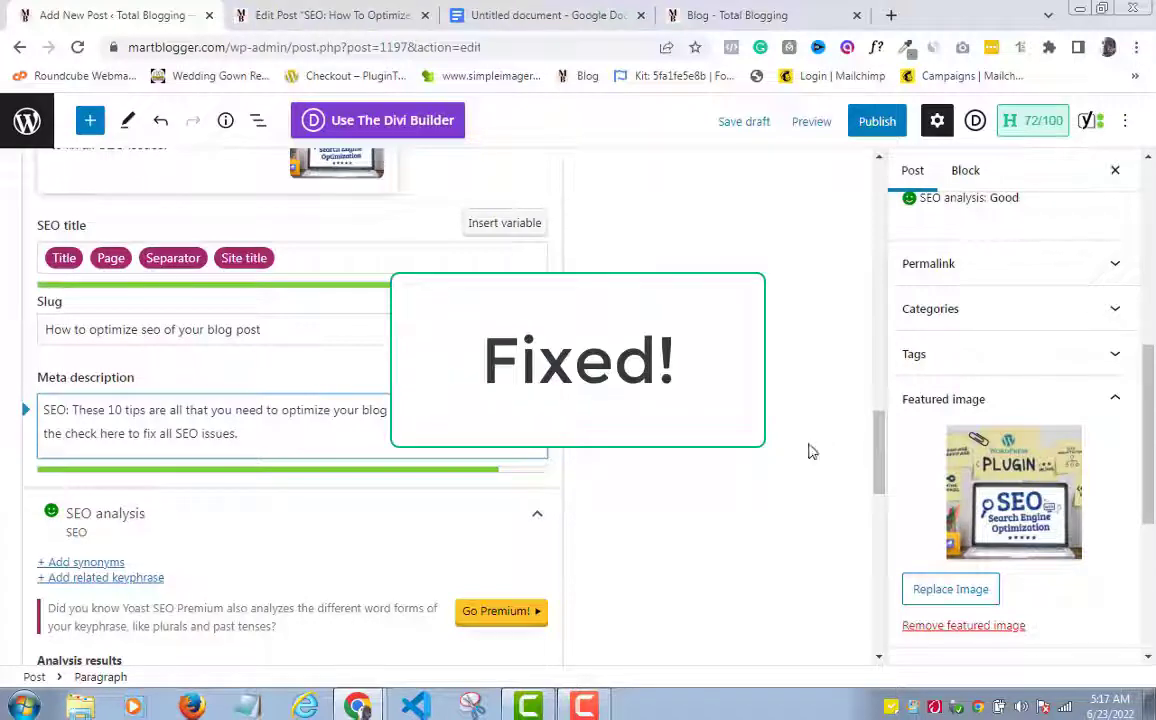
left_click_drag(877, 447, 875, 518)
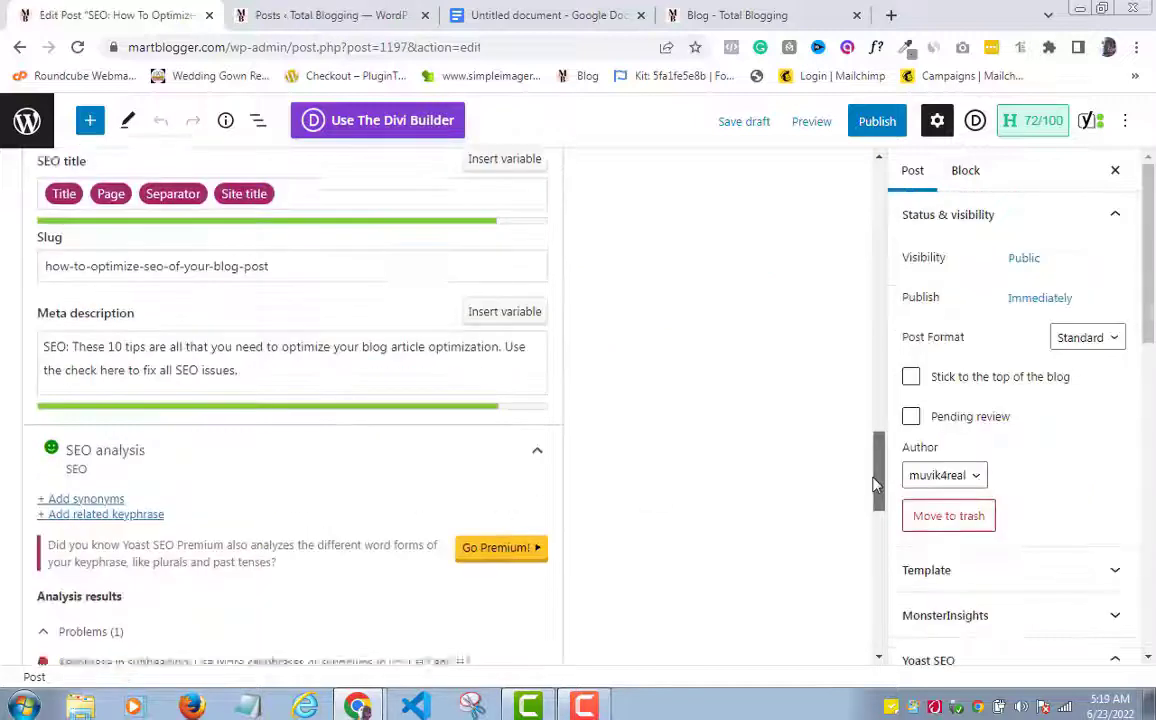
- Review the post's Yoast SEO settings from the meta description back to the focus keyphrase, dismissing the chat notification
left_click_drag(872, 484, 872, 482)
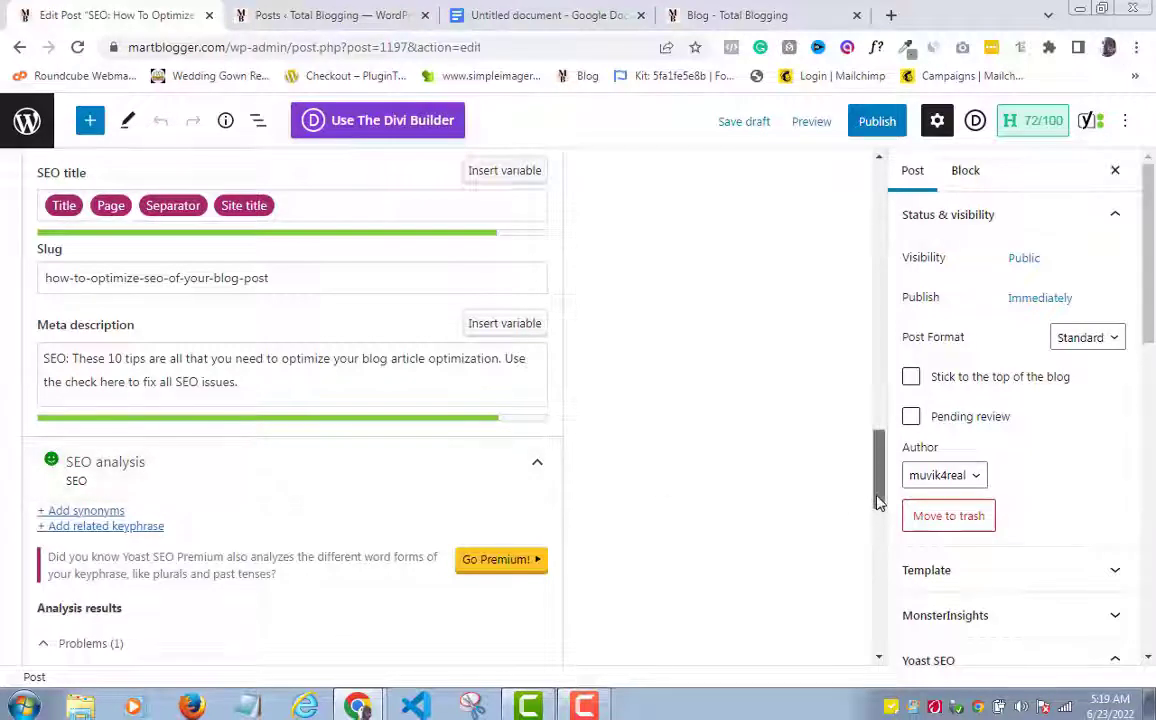
left_click_drag(880, 498, 856, 407)
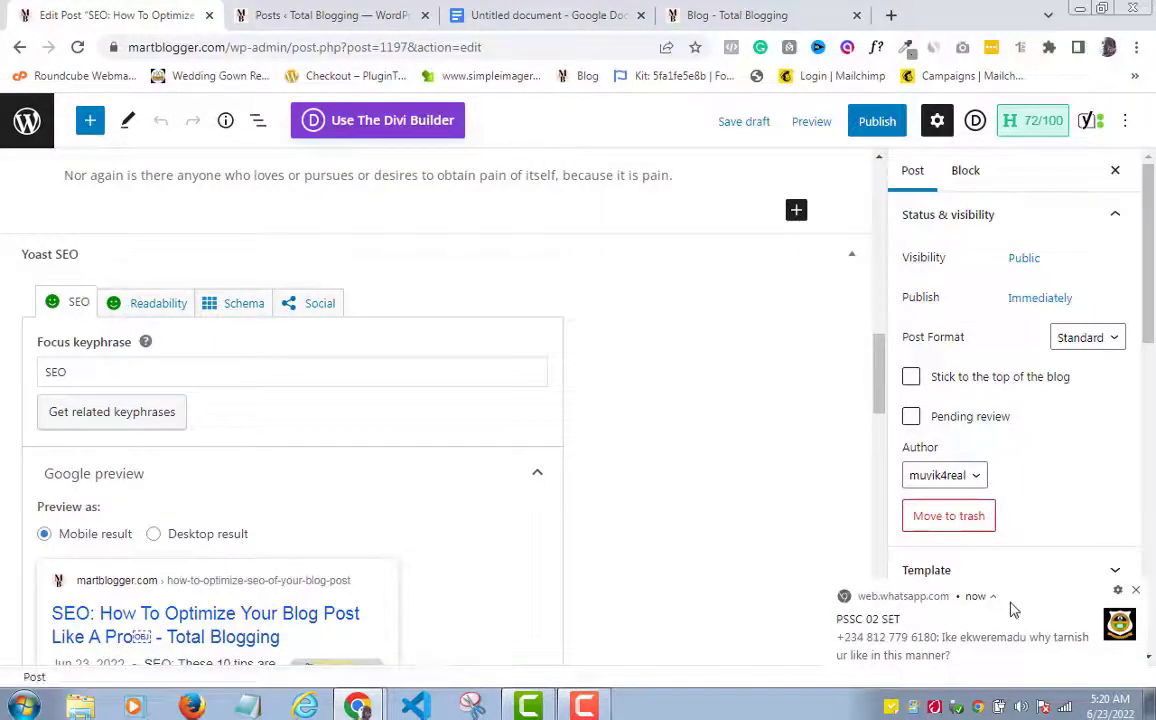
left_click(1138, 595)
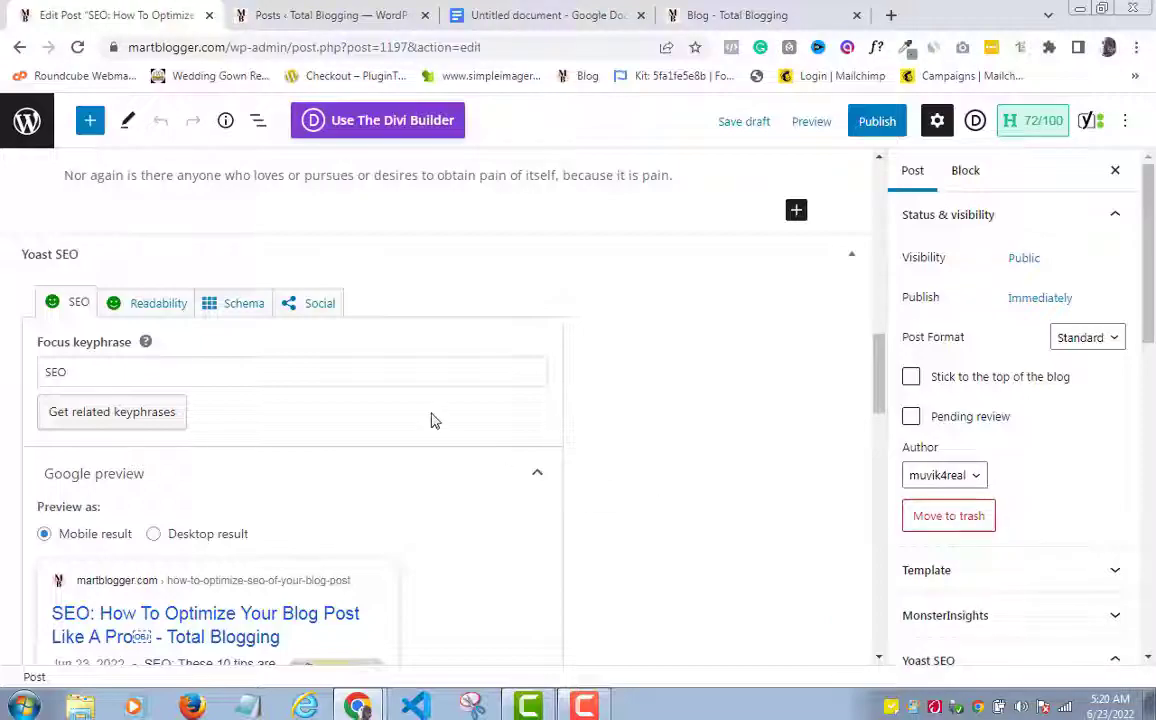